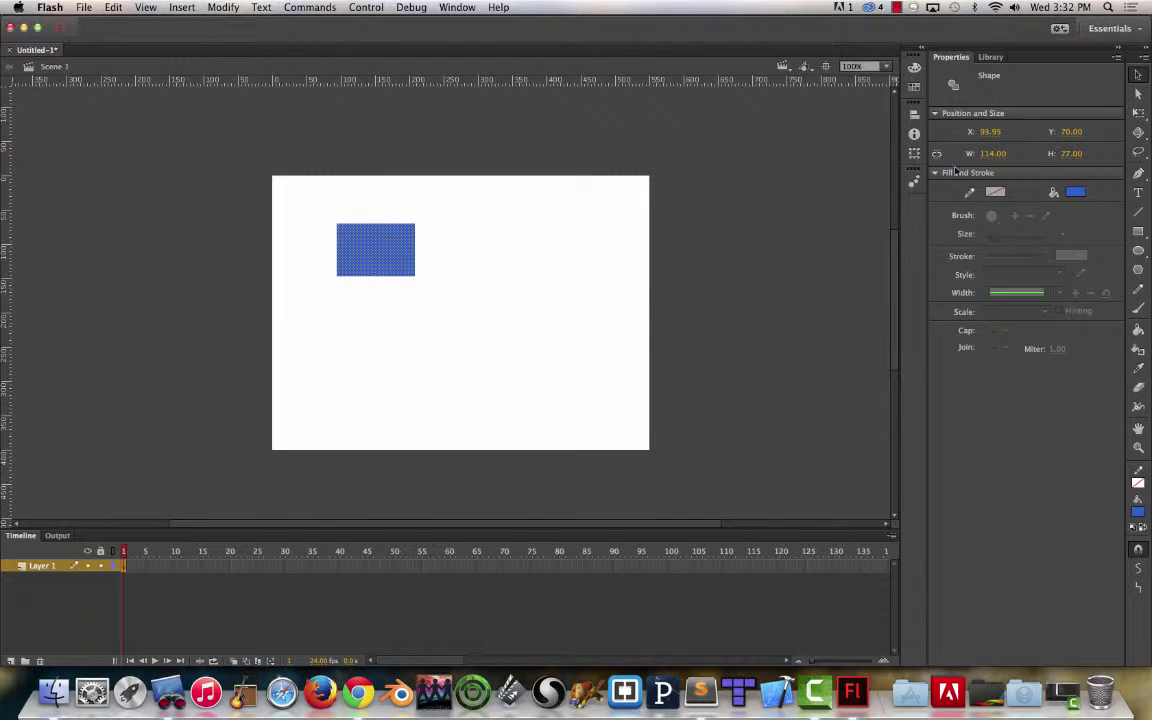
Set the blue rectangle's width and height to 32 and move it near the centre of the stage
{"action": "left_click", "coordinate": [993, 153]}
{"action": "type", "text": "60"}
{"action": "key", "text": "BackSpace"}
{"action": "key", "text": "BackSpace"}
{"action": "type", "text": "32"}
{"action": "key", "text": "Tab"}
{"action": "type", "text": "32"}
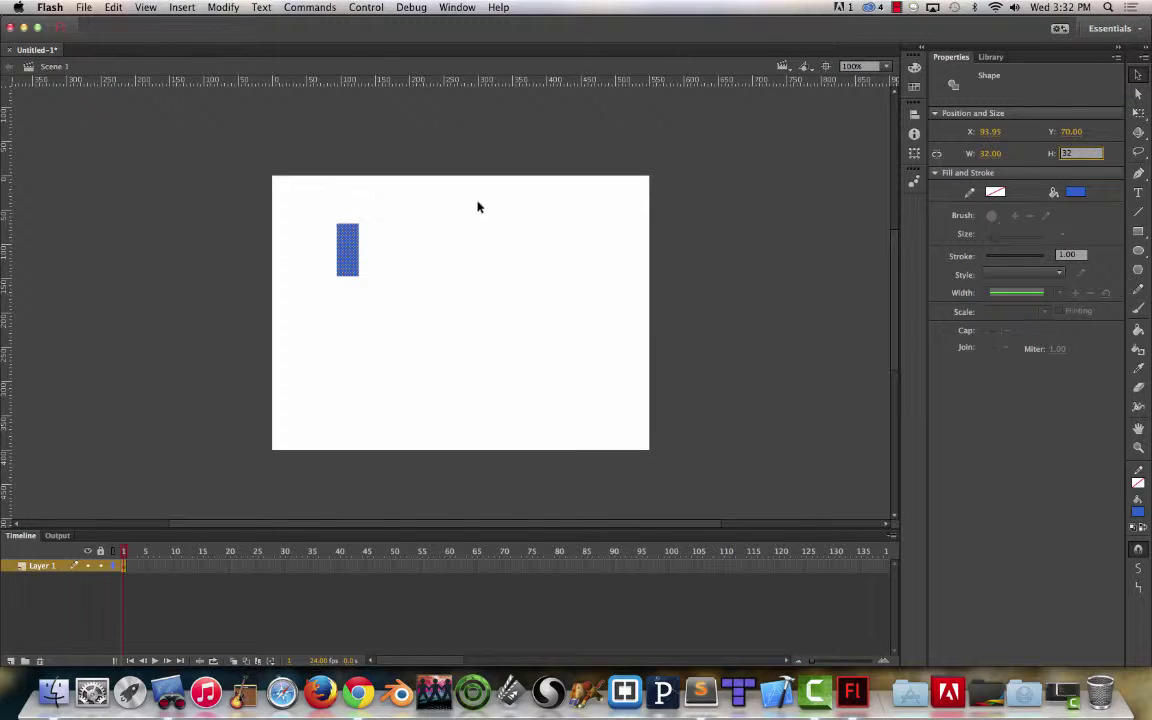
{"action": "key", "text": "Return"}
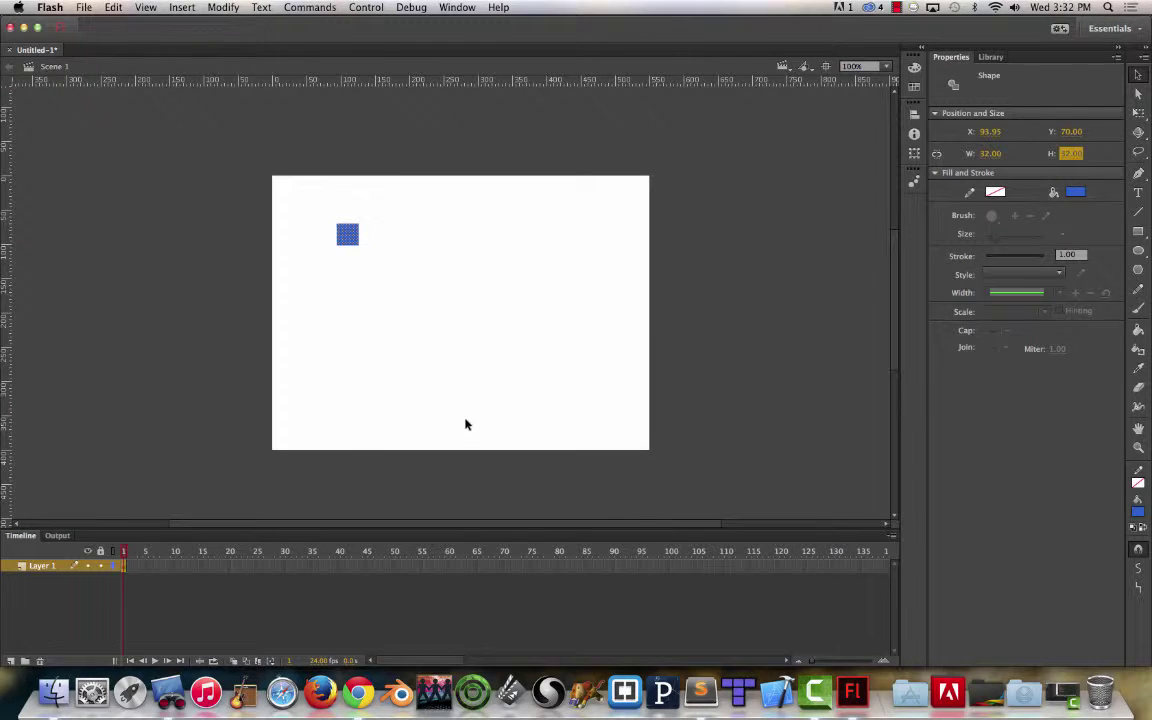
{"action": "left_click_drag", "start_coordinate": [349, 236], "coordinate": [455, 310]}
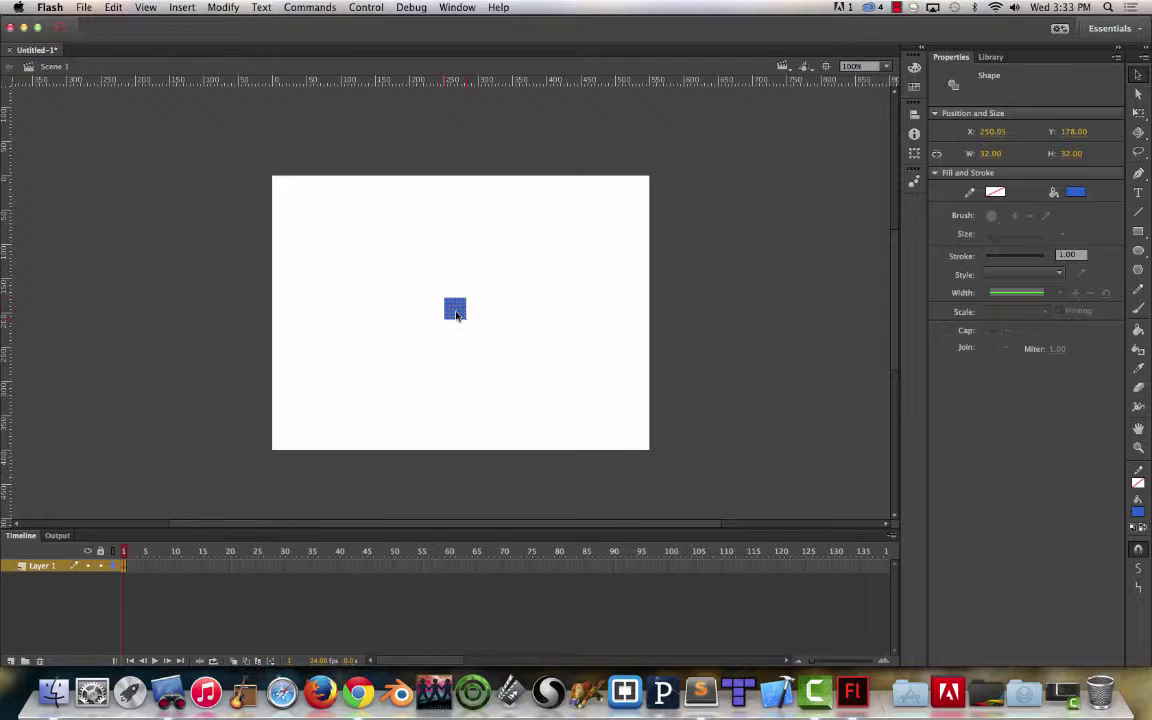
{"action": "right_click", "coordinate": [456, 314]}
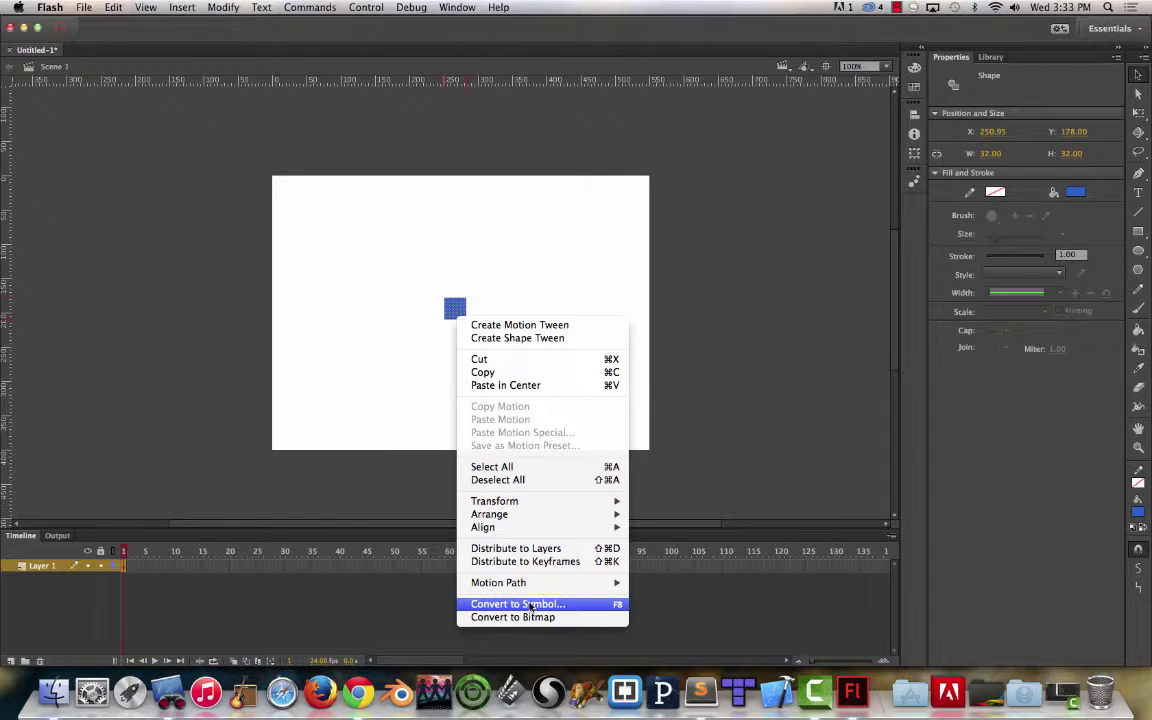
{"action": "left_click", "coordinate": [188, 5]}
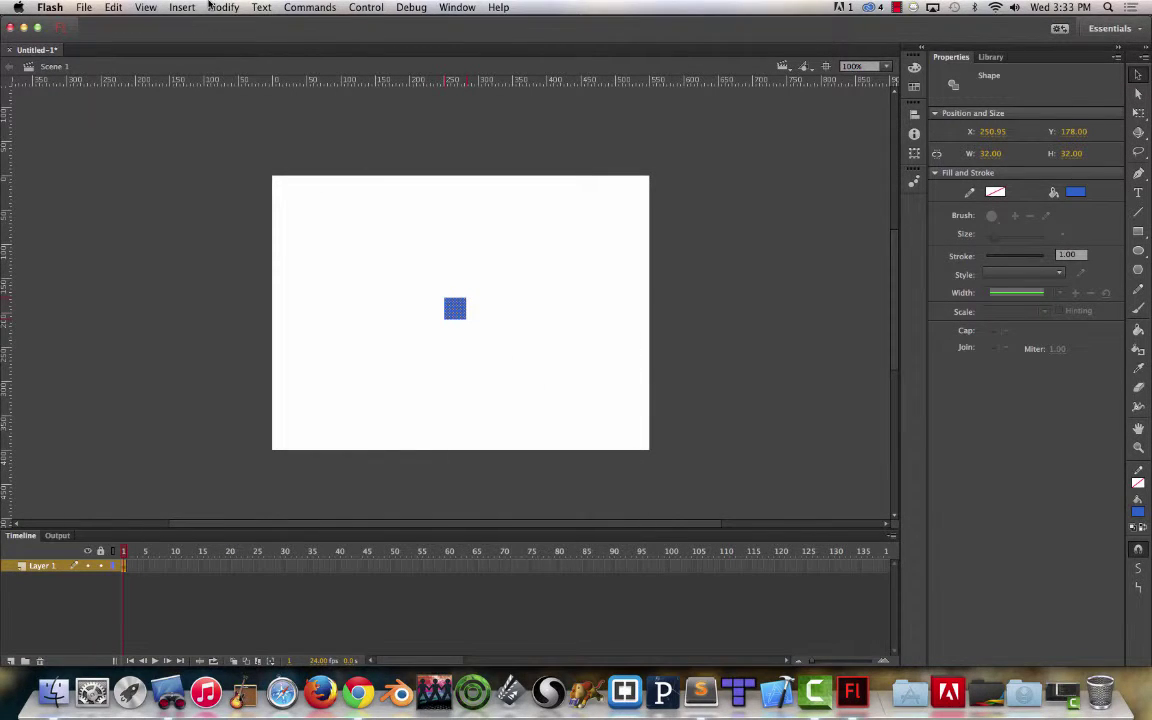
{"action": "left_click", "coordinate": [212, 8]}
{"action": "key", "text": "Escape"}
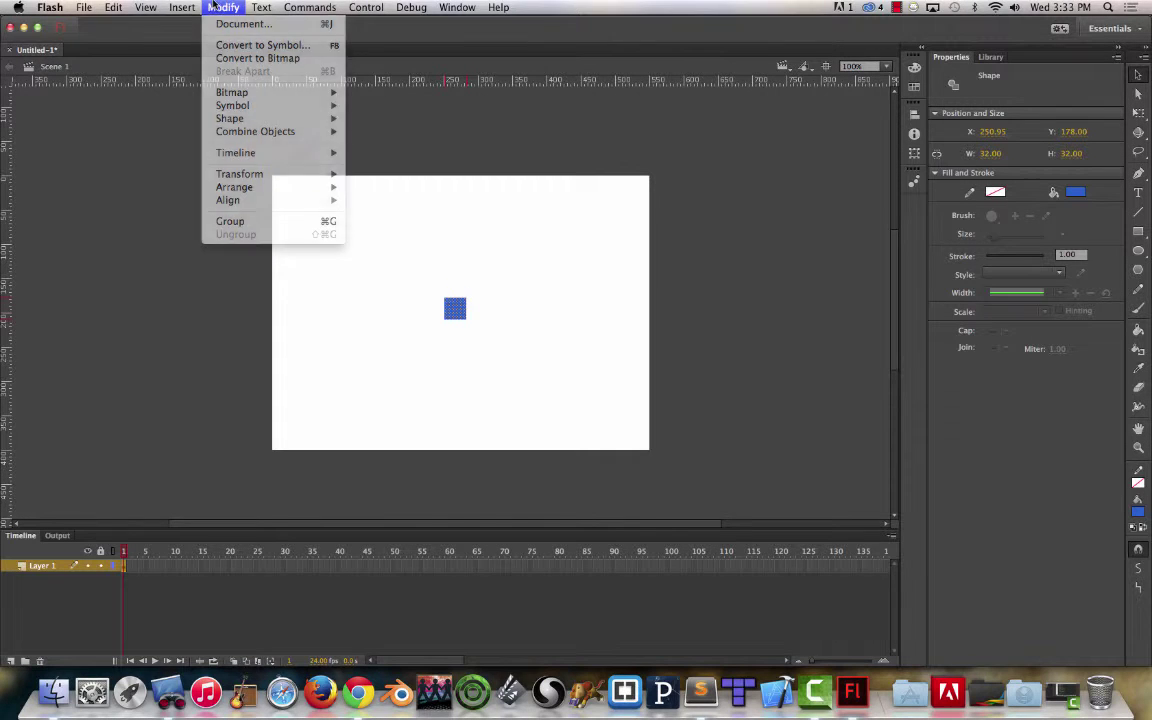
{"action": "left_click", "coordinate": [409, 234]}
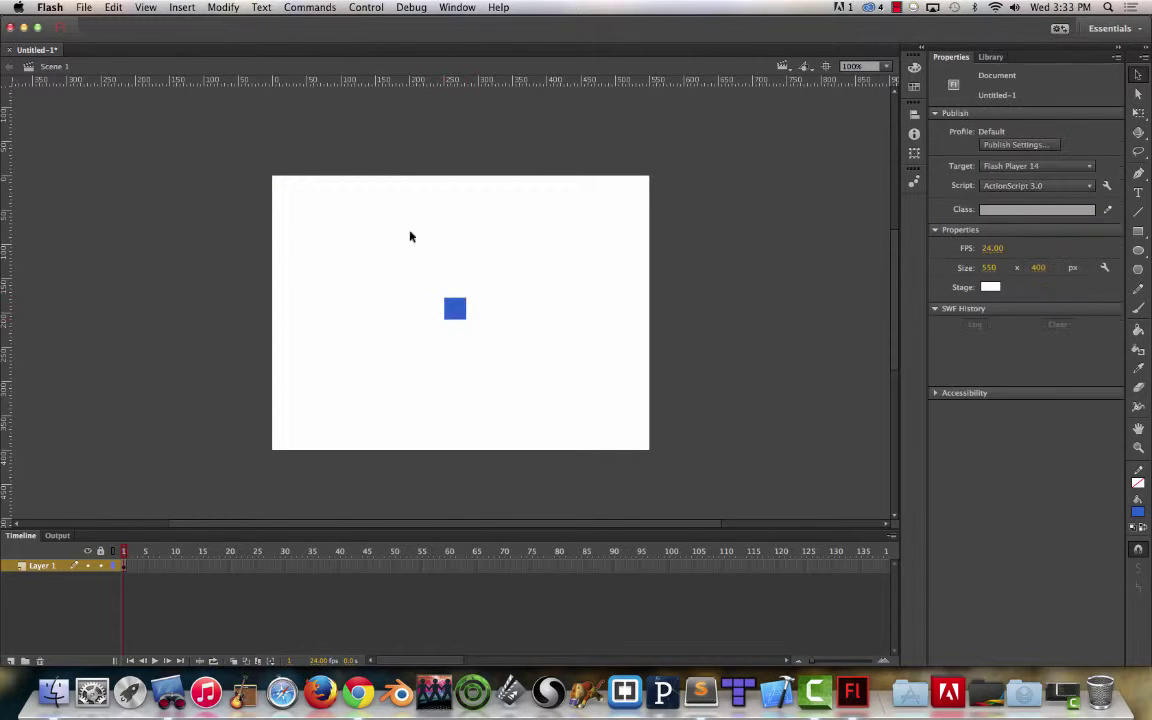
{"action": "left_click", "coordinate": [223, 7]}
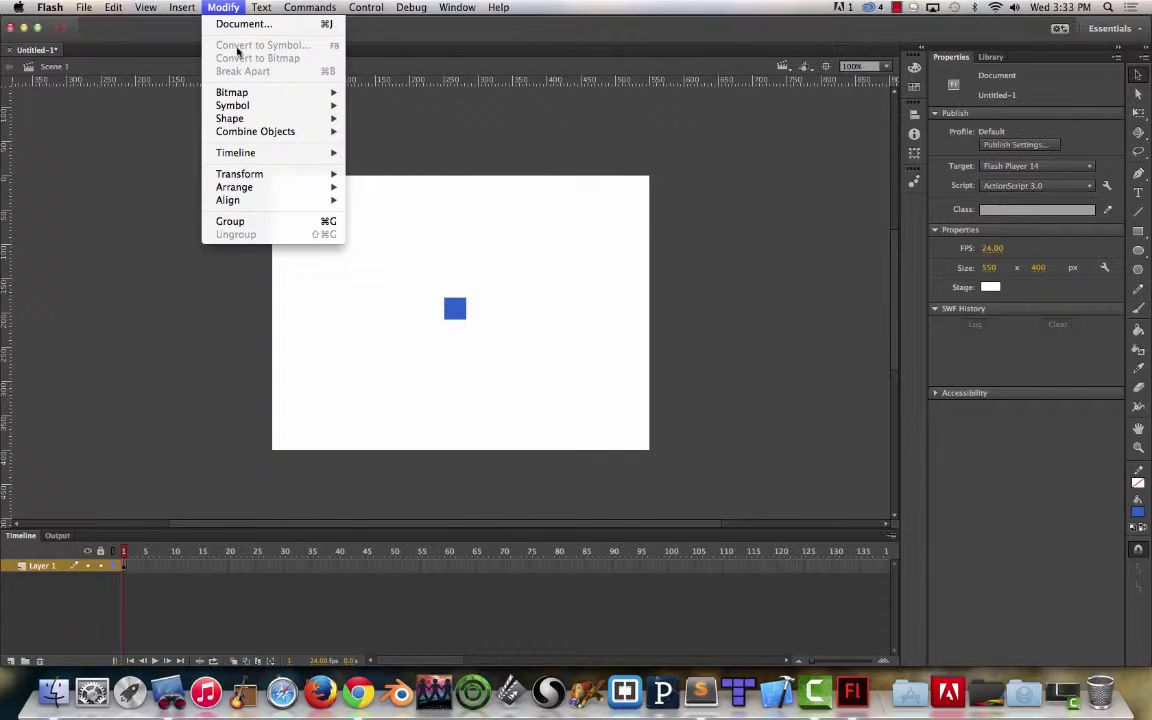
{"action": "mouse_move", "coordinate": [180, 8]}
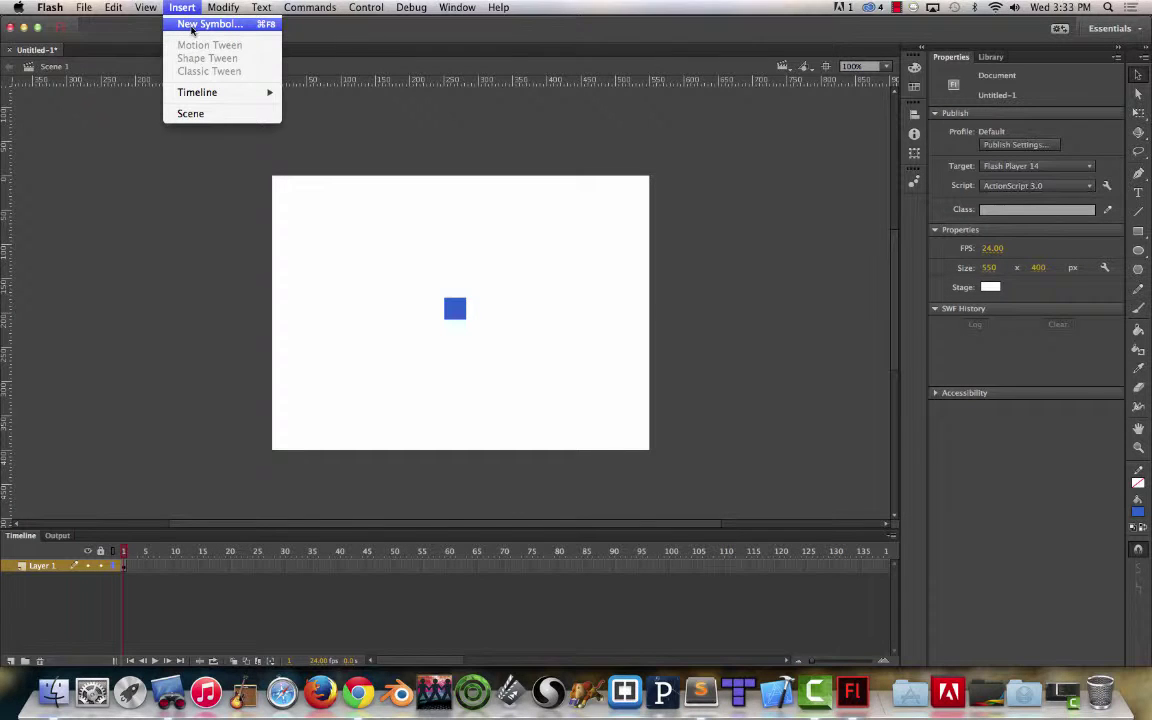
{"action": "left_click", "coordinate": [470, 288]}
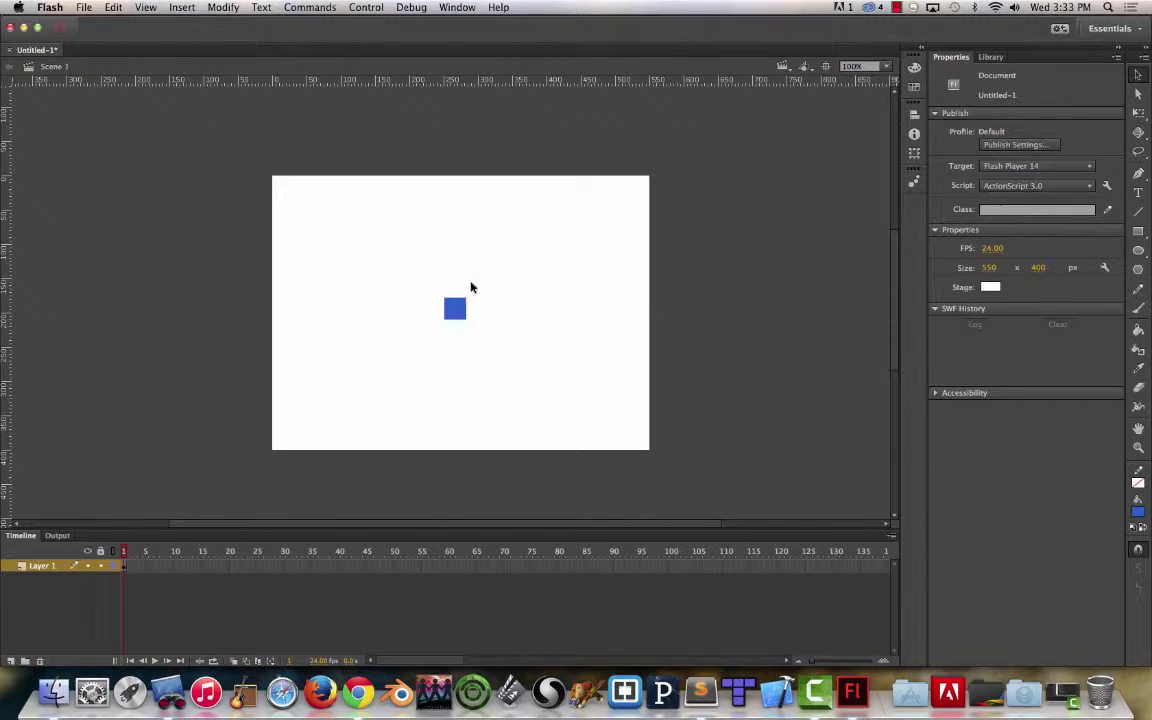
Convert the blue square into a Movie Clip symbol named frog
{"action": "left_click", "coordinate": [462, 315]}
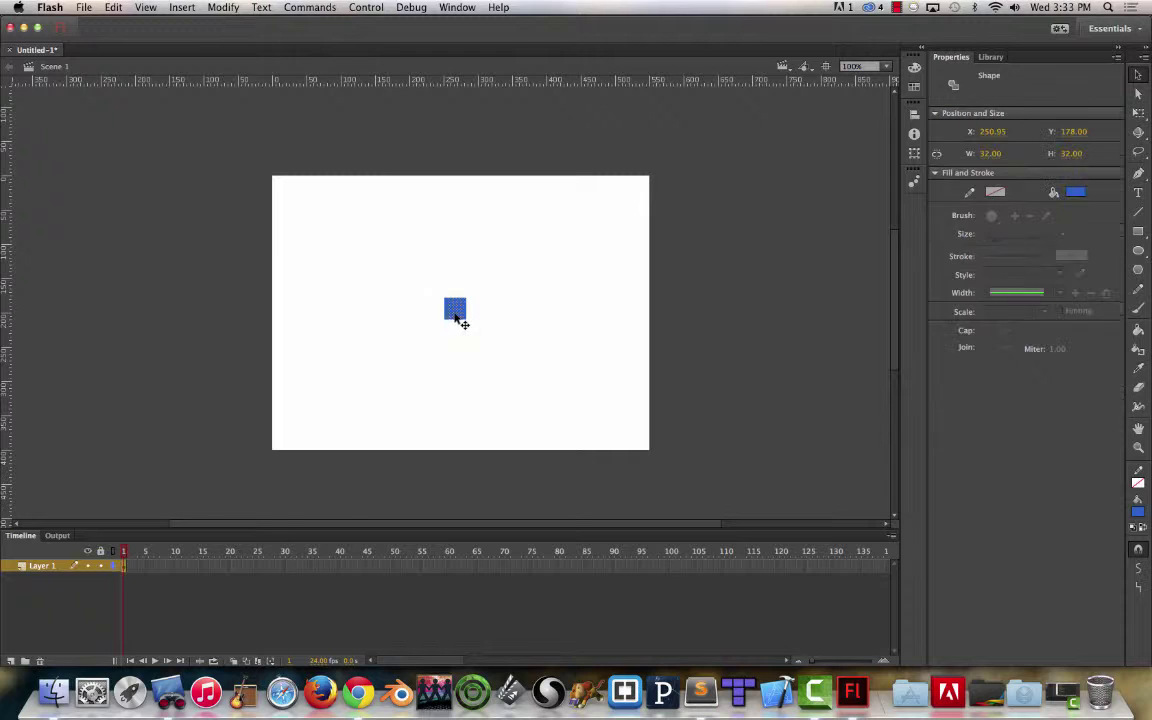
{"action": "right_click", "coordinate": [455, 315]}
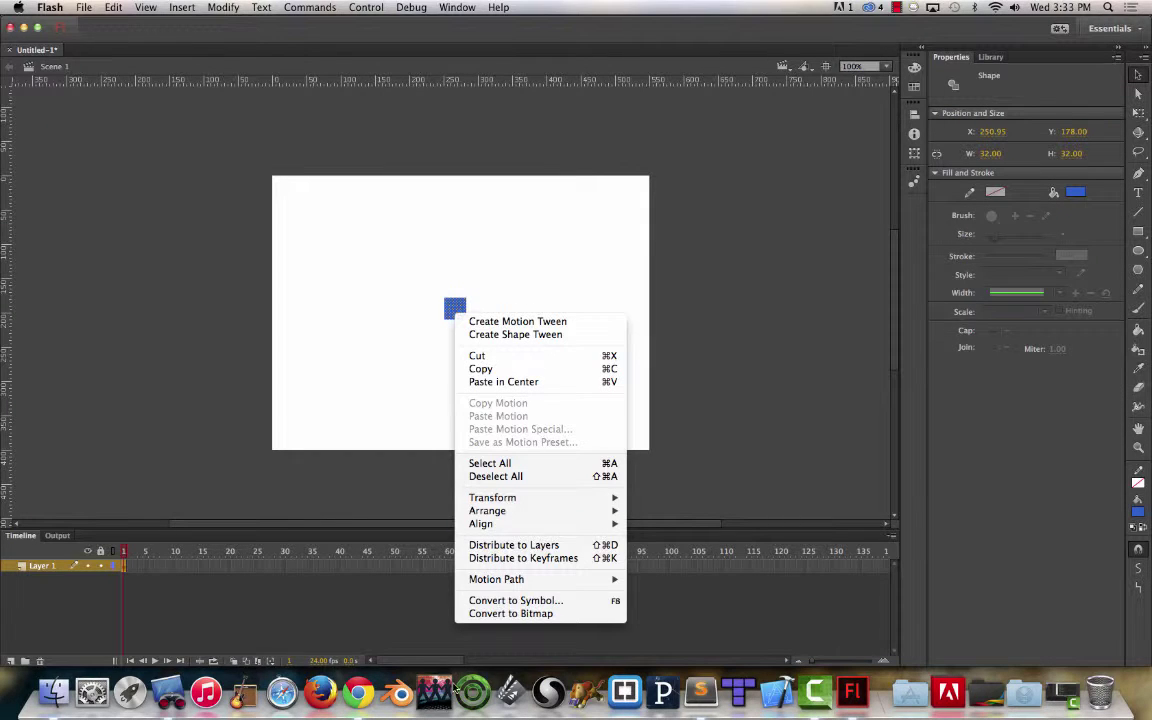
{"action": "left_click", "coordinate": [488, 601]}
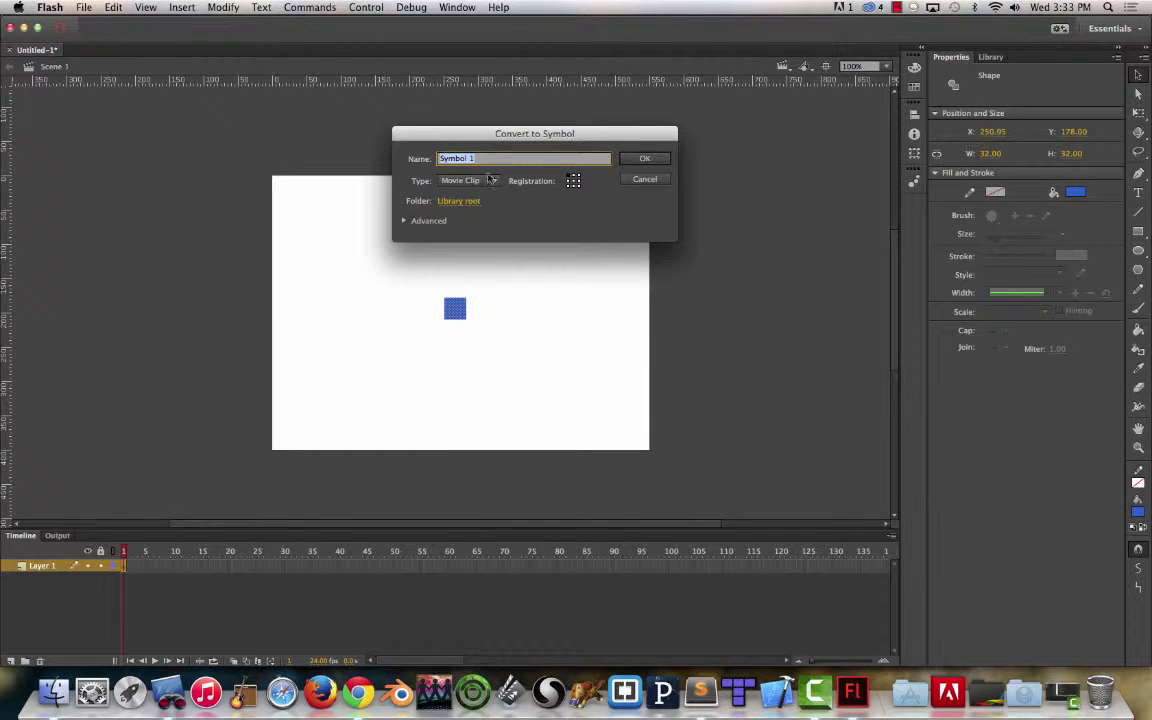
{"action": "left_click", "coordinate": [490, 182]}
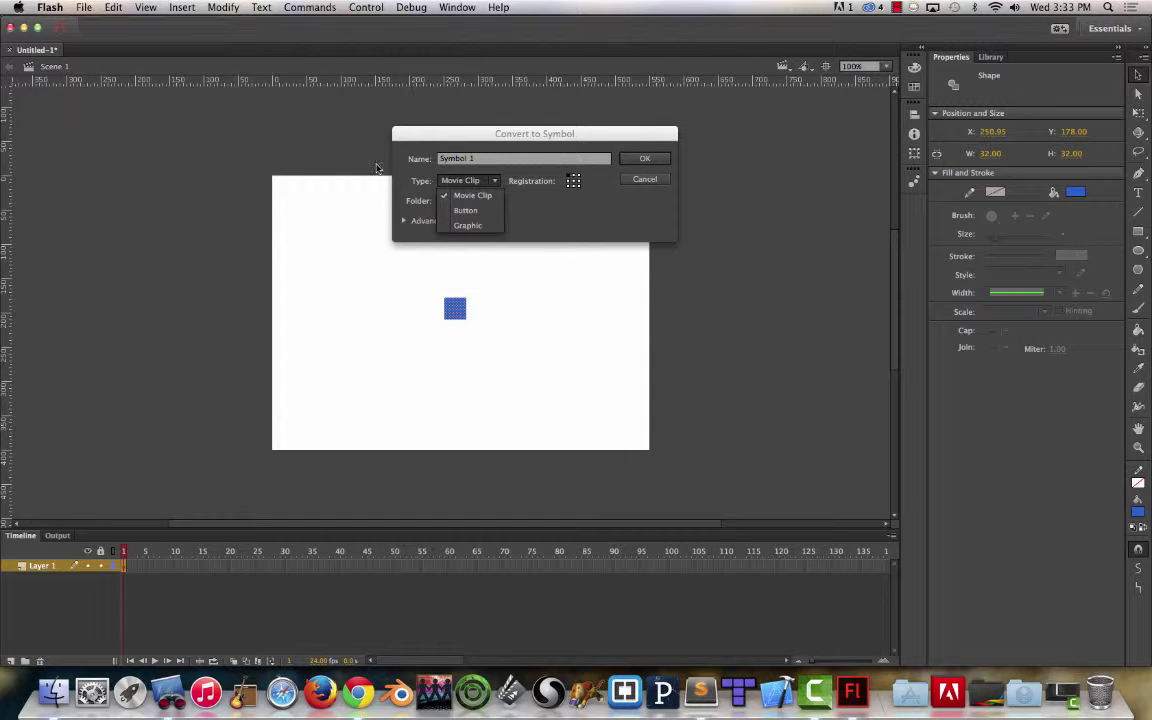
{"action": "left_click", "coordinate": [488, 197]}
{"action": "left_click", "coordinate": [485, 183]}
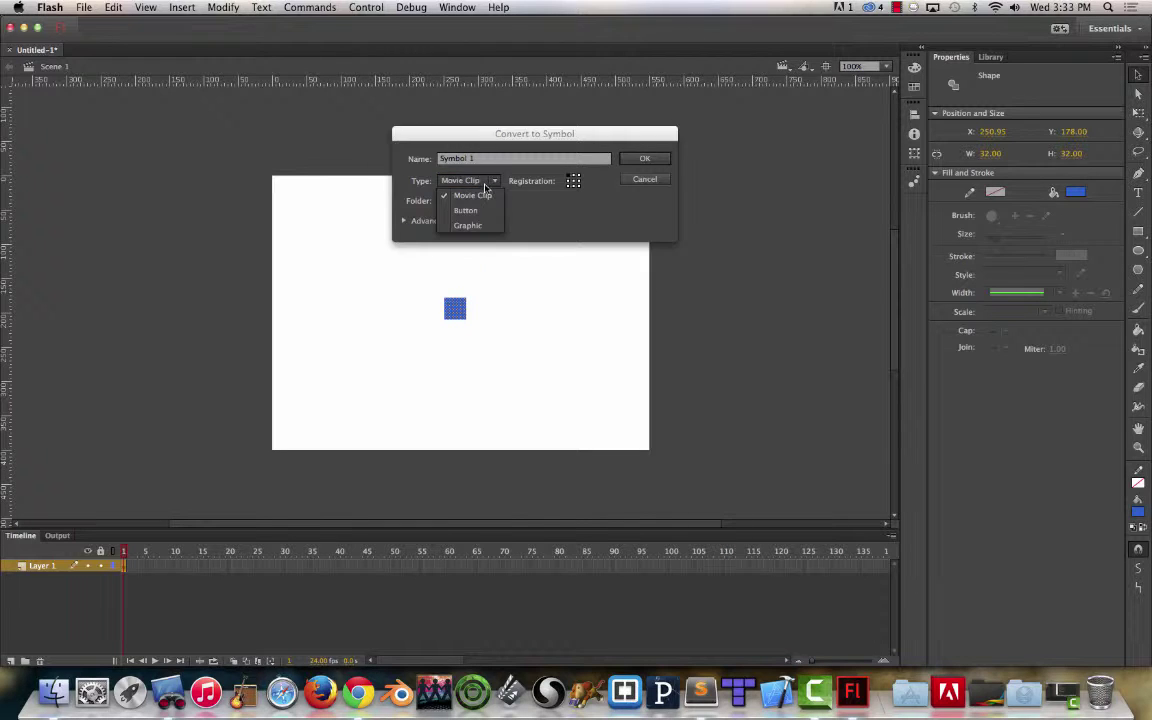
{"action": "left_click", "coordinate": [490, 195]}
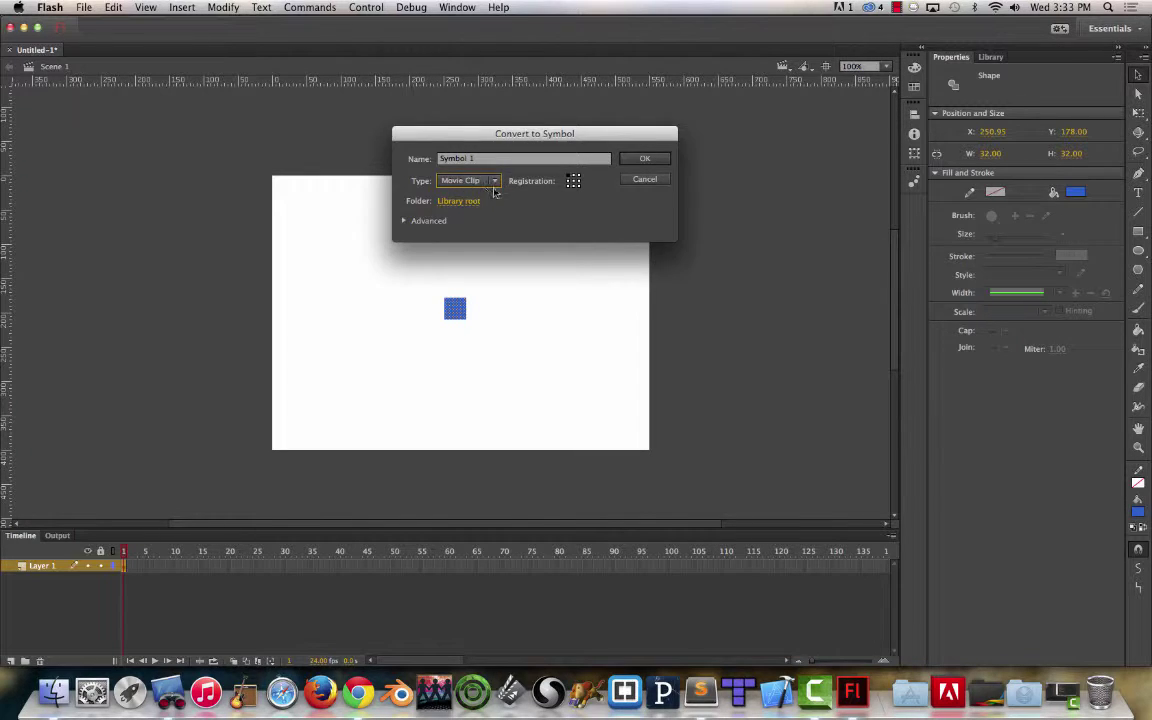
{"action": "left_click", "coordinate": [492, 182]}
{"action": "left_click", "coordinate": [560, 228]}
{"action": "key", "text": "Tab"}
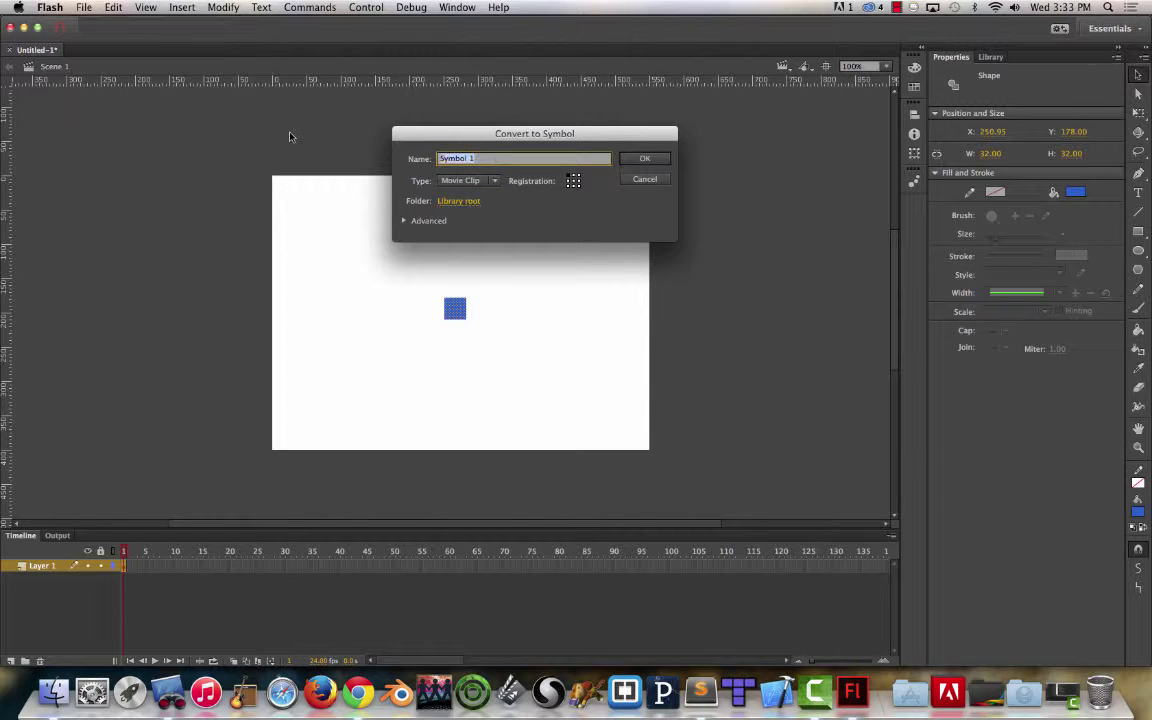
{"action": "type", "text": "fnog"}
{"action": "left_click", "coordinate": [643, 159]}
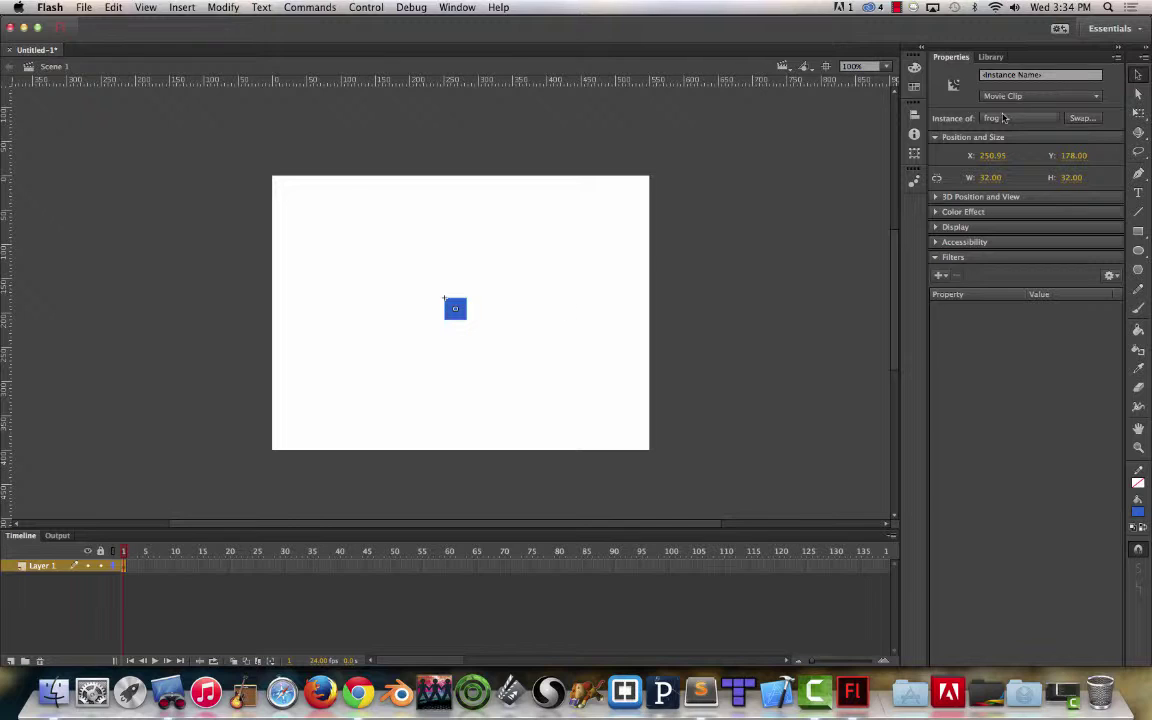
Open the frog movie clip on the stage for editing its contents and deselect the square
{"action": "left_click", "coordinate": [418, 292]}
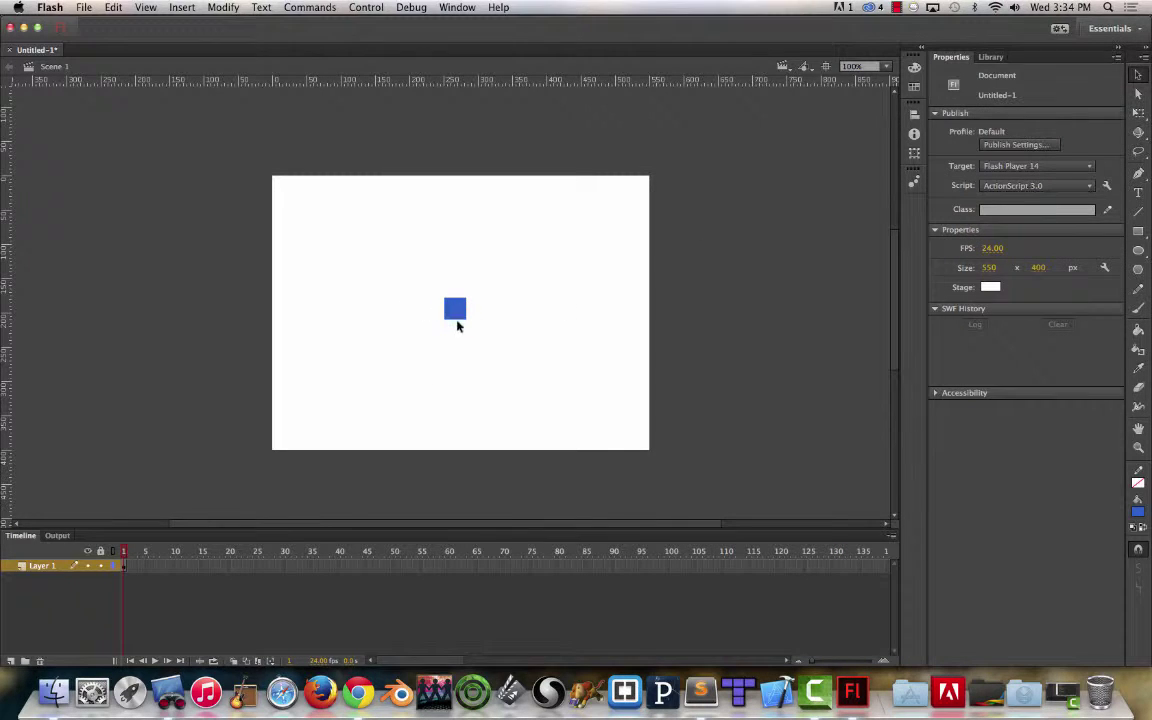
{"action": "left_click", "coordinate": [458, 316]}
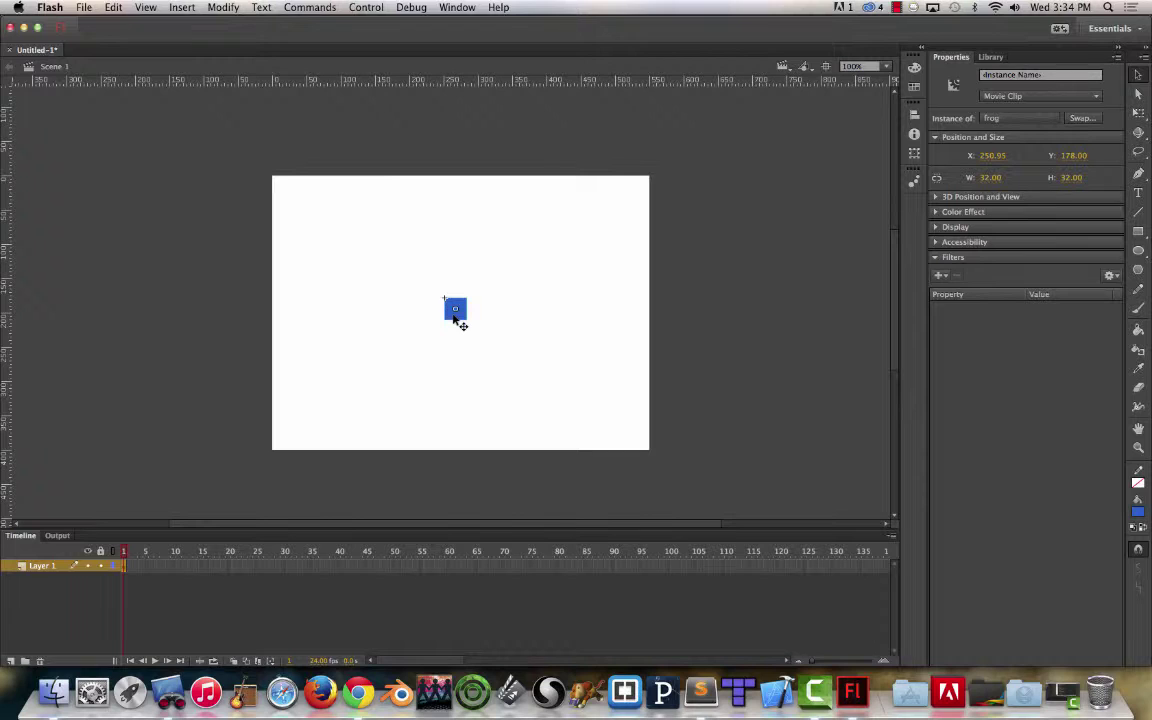
{"action": "double_click", "coordinate": [455, 312]}
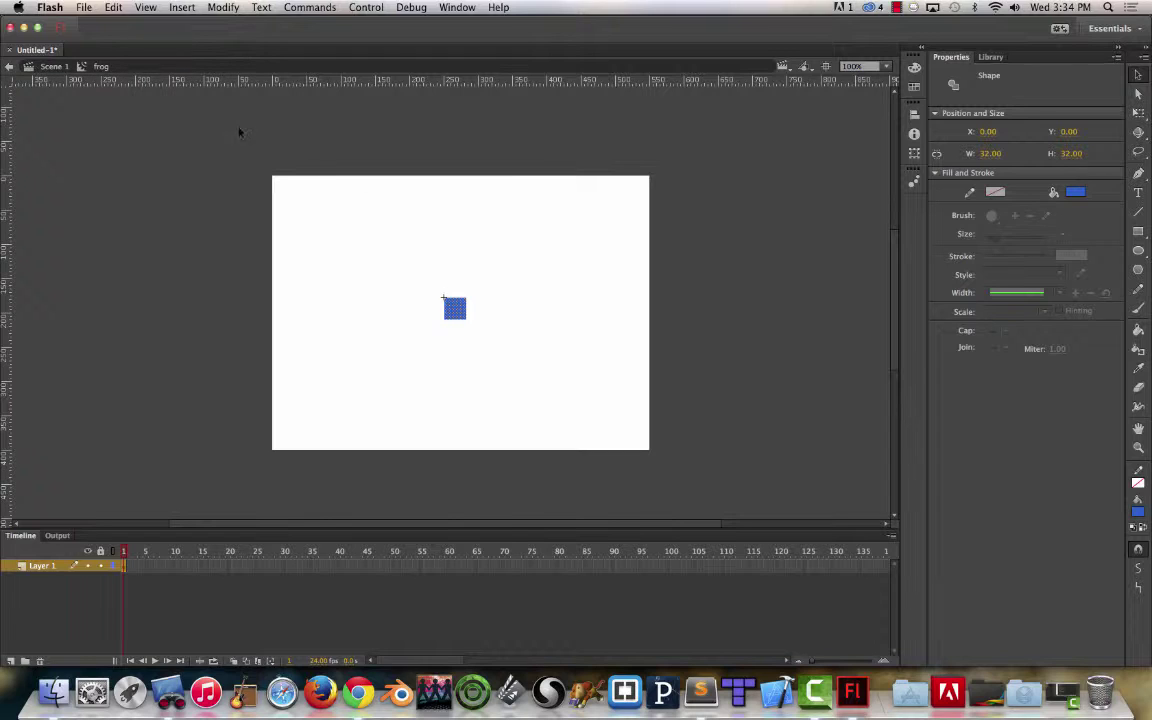
{"action": "left_click", "coordinate": [380, 267]}
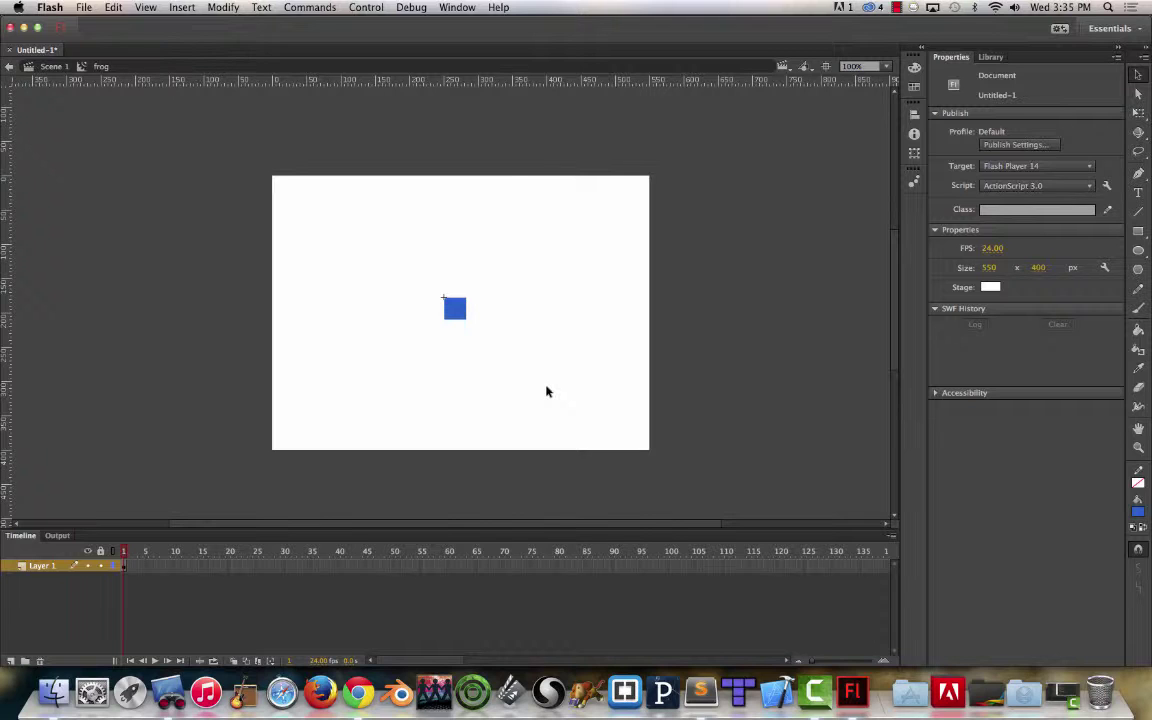
Lock Layer 1 of the frog symbol and try to paint on the square with the Brush tool, declining to unlock the layer
{"action": "key", "text": "super+equal"}
{"action": "key", "text": "super+equal"}
{"action": "key", "text": "super+equal"}
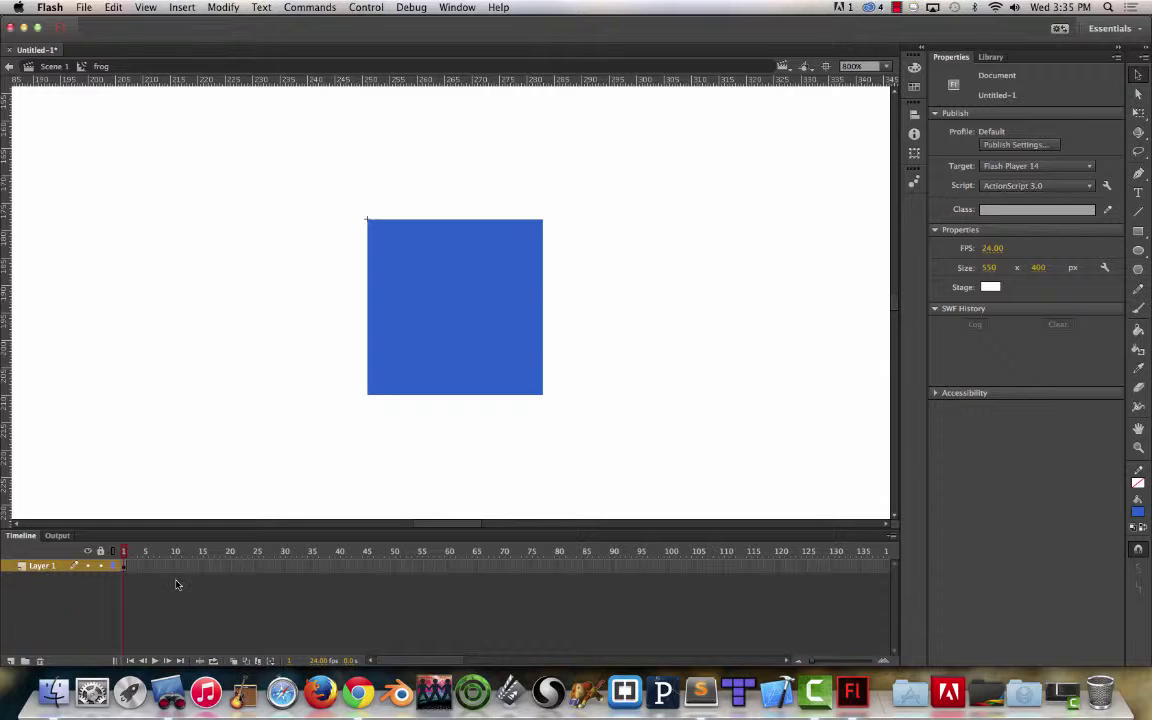
{"action": "left_click", "coordinate": [100, 566]}
{"action": "key", "text": "b"}
{"action": "left_click", "coordinate": [372, 226]}
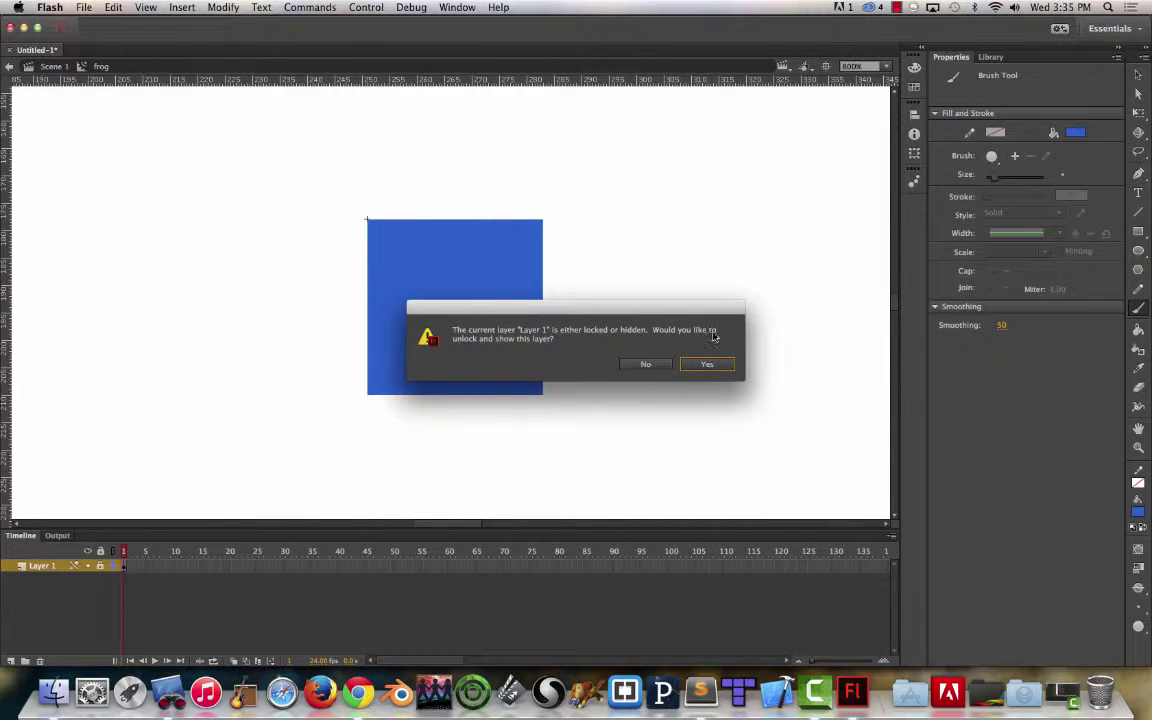
{"action": "left_click", "coordinate": [646, 366]}
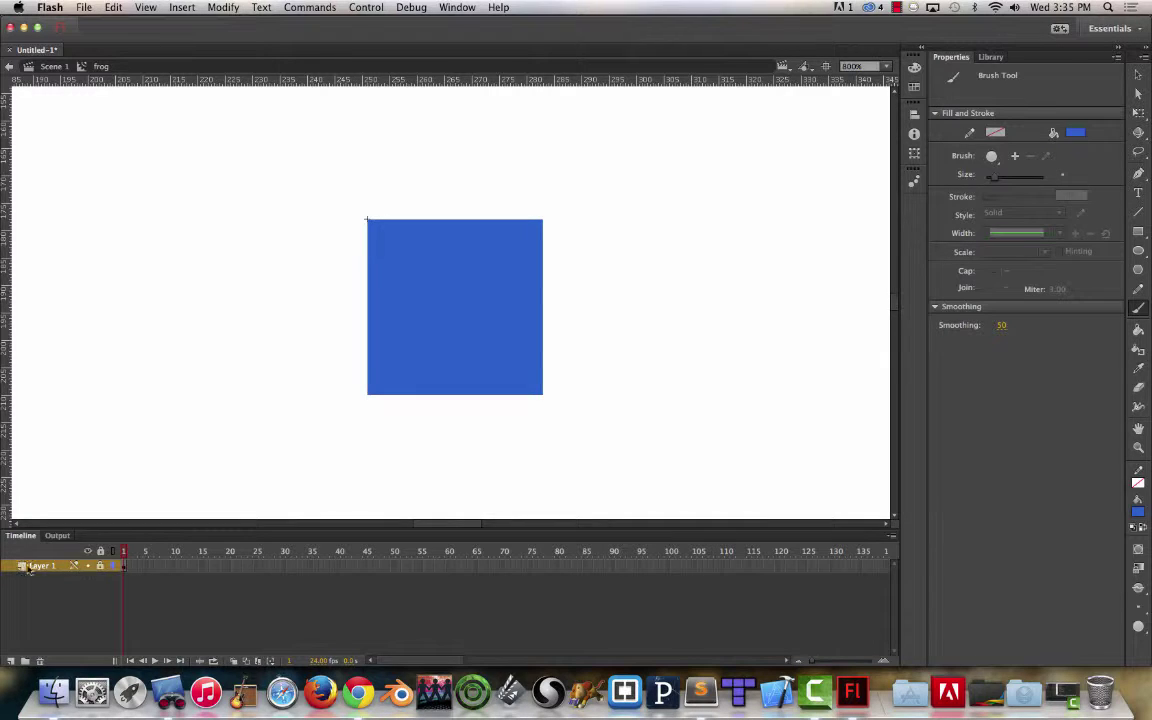
Hide Layer 1 and show it again, two times in a row
{"action": "left_click", "coordinate": [84, 567]}
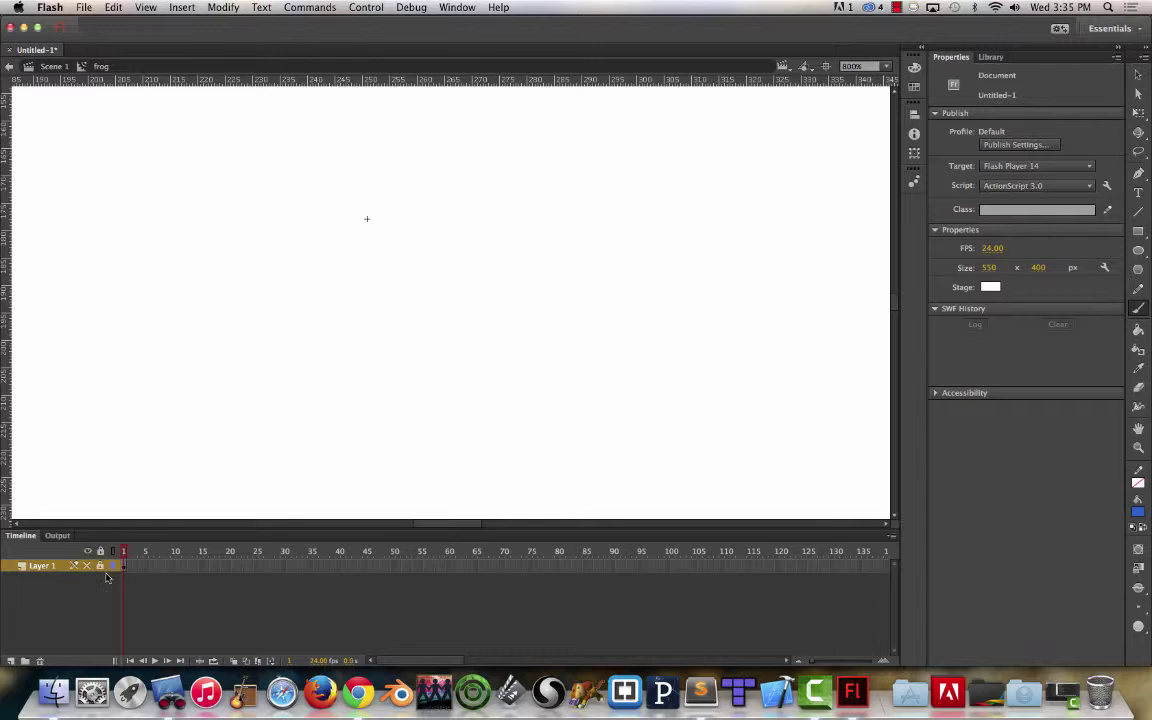
{"action": "left_click", "coordinate": [87, 567]}
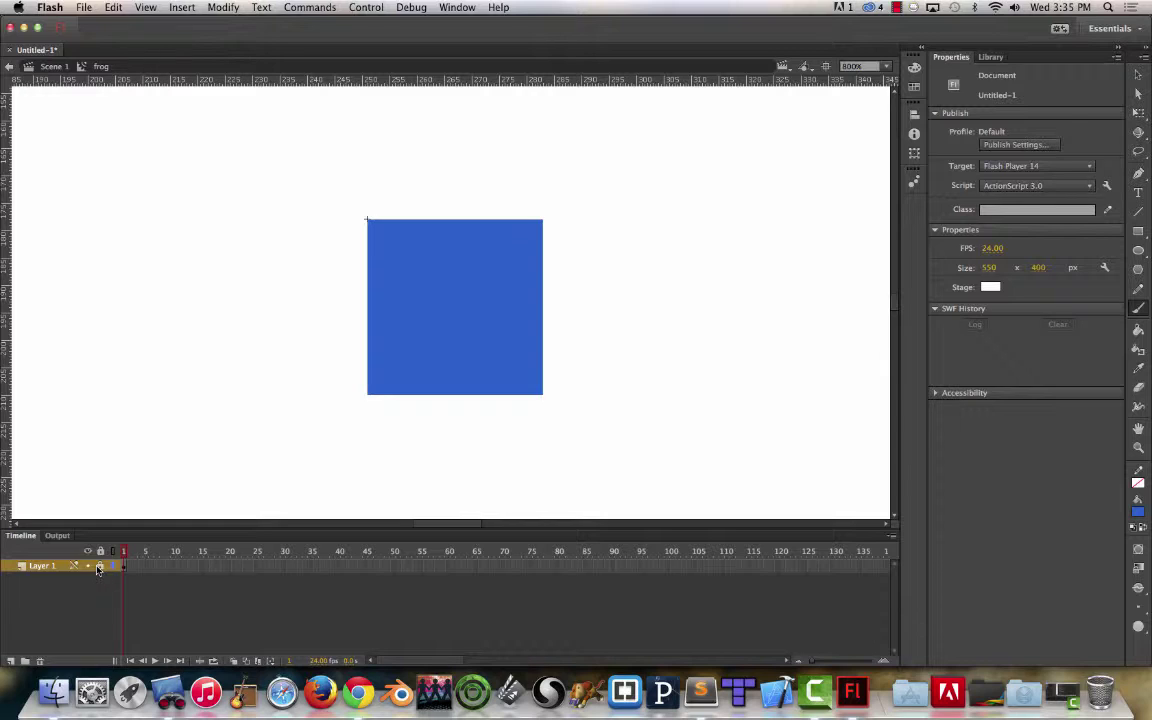
{"action": "left_click", "coordinate": [86, 567]}
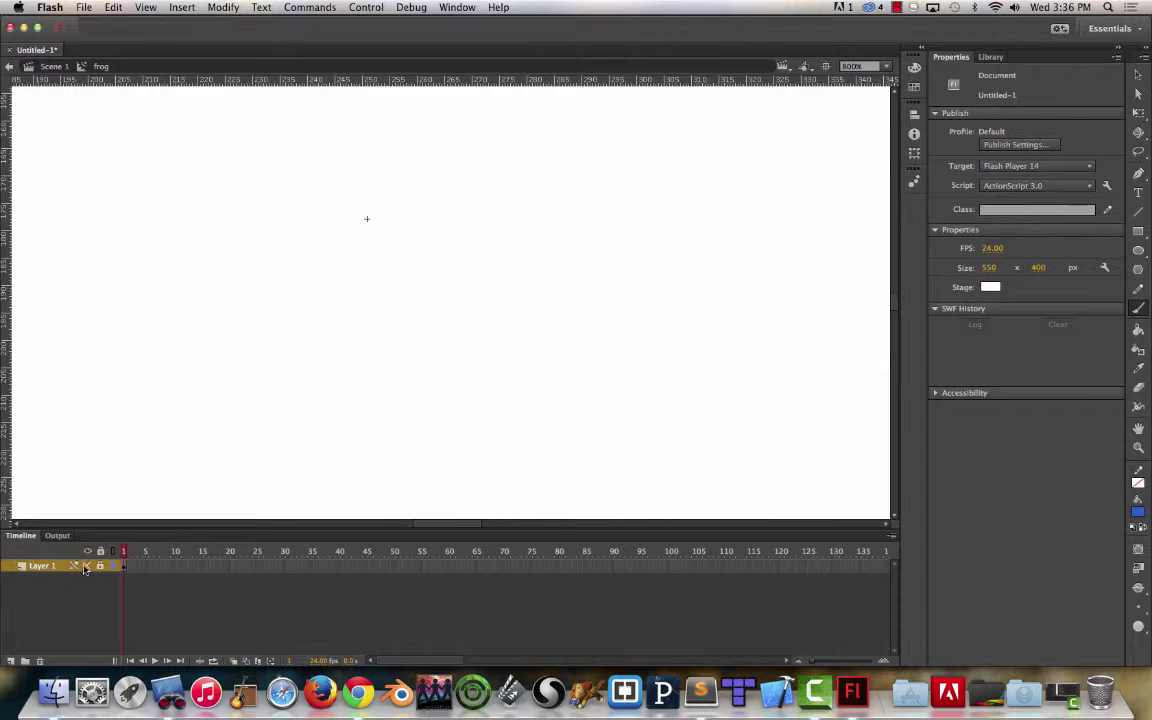
{"action": "left_click", "coordinate": [87, 566]}
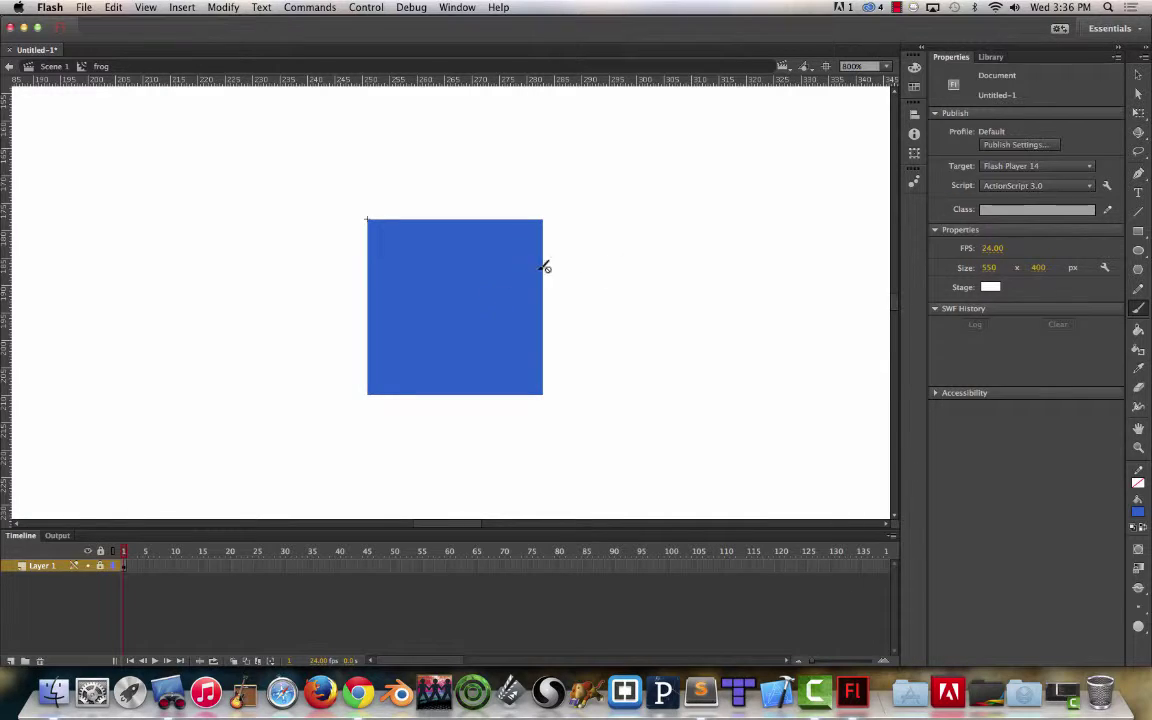
Change the layer type of Layer 1 to Guide in its layer properties
{"action": "double_click", "coordinate": [22, 567]}
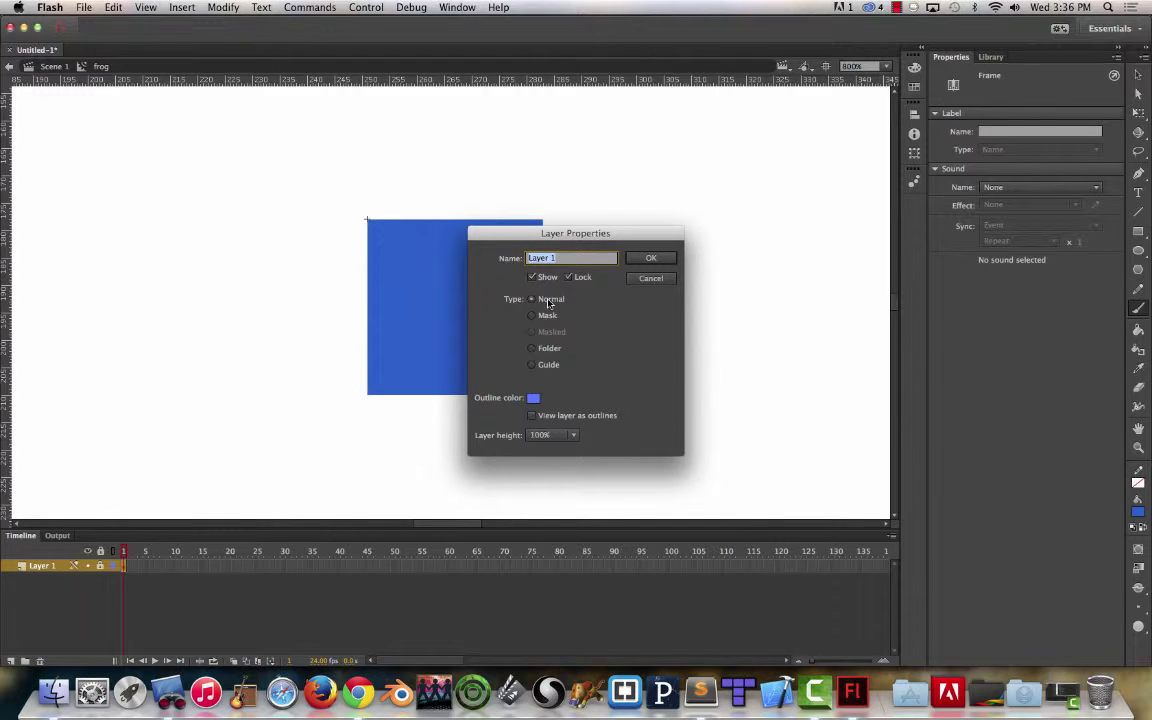
{"action": "left_click", "coordinate": [541, 365]}
{"action": "left_click", "coordinate": [650, 257]}
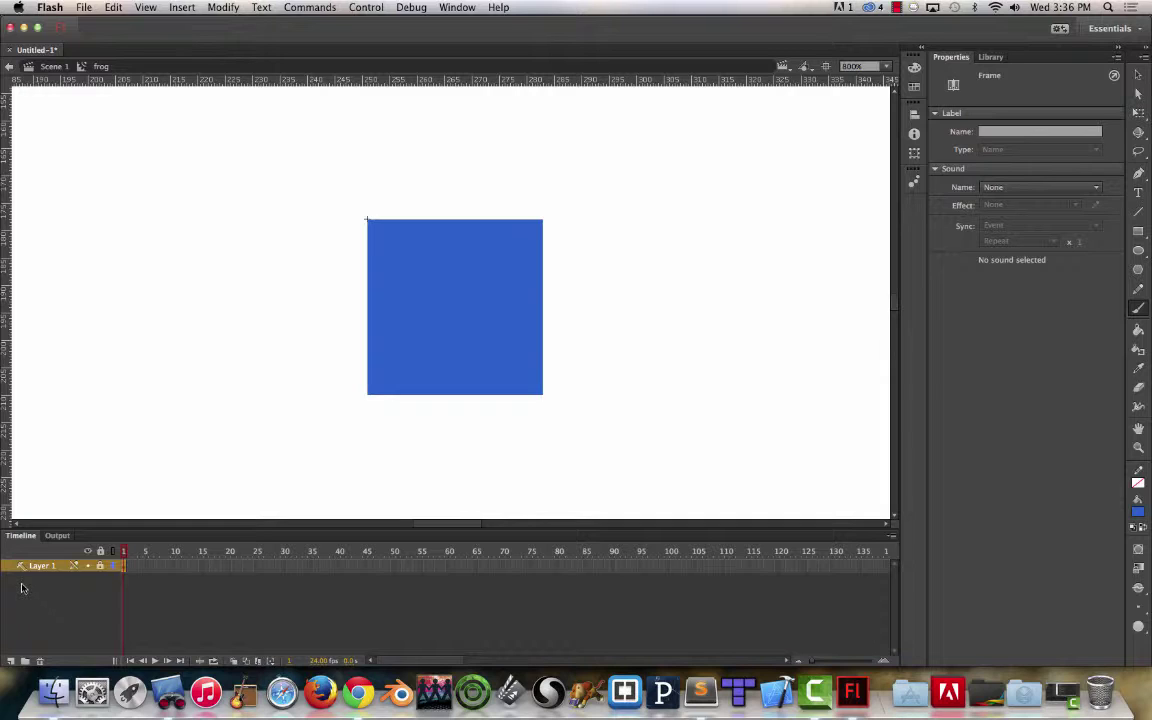
Return to Scene 1 and reopen the frog symbol for editing from the Library
{"action": "left_click", "coordinate": [44, 67]}
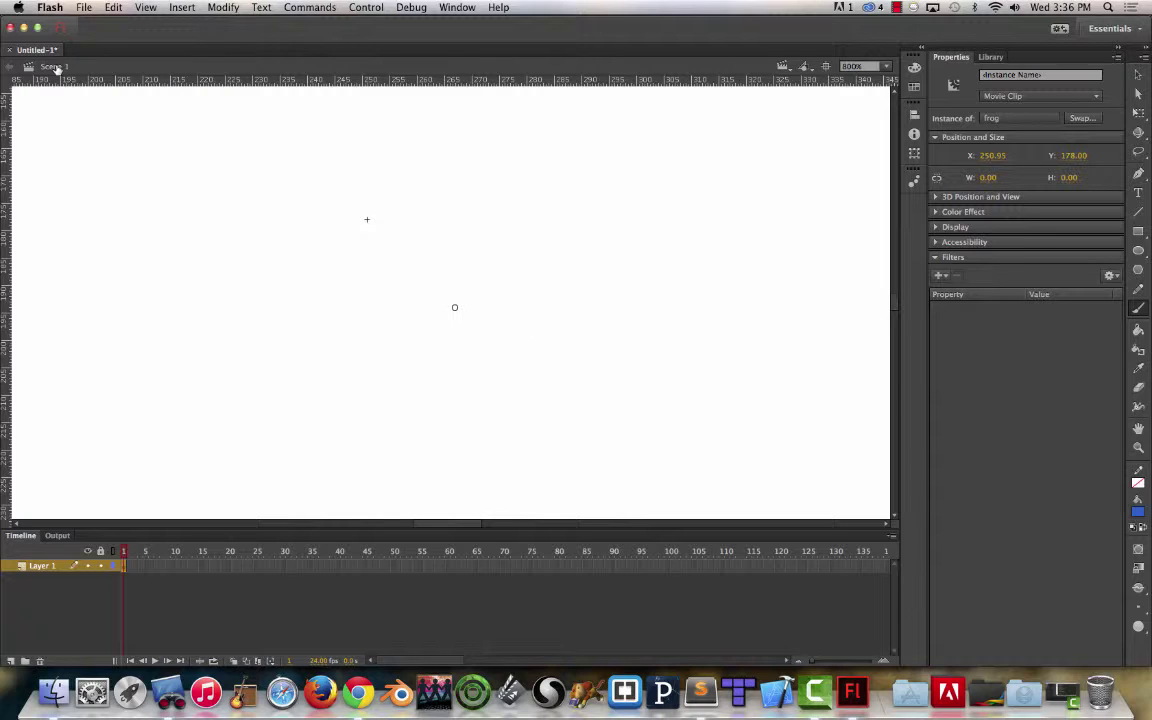
{"action": "left_click", "coordinate": [991, 57]}
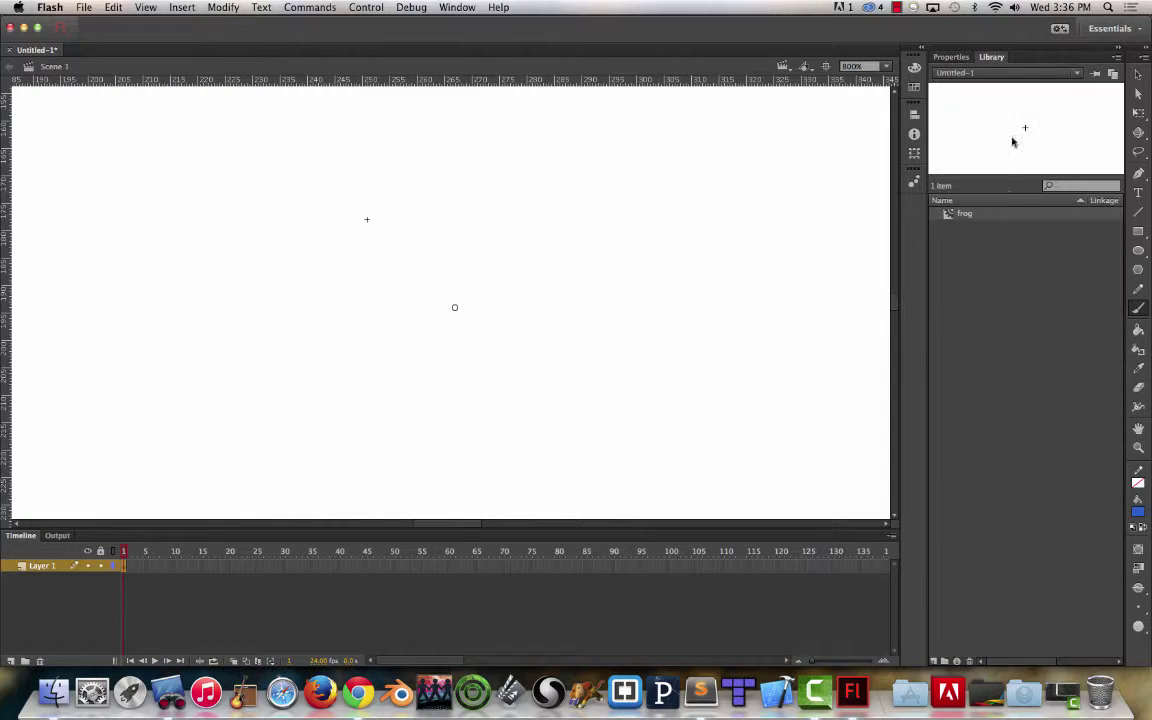
{"action": "double_click", "coordinate": [958, 214]}
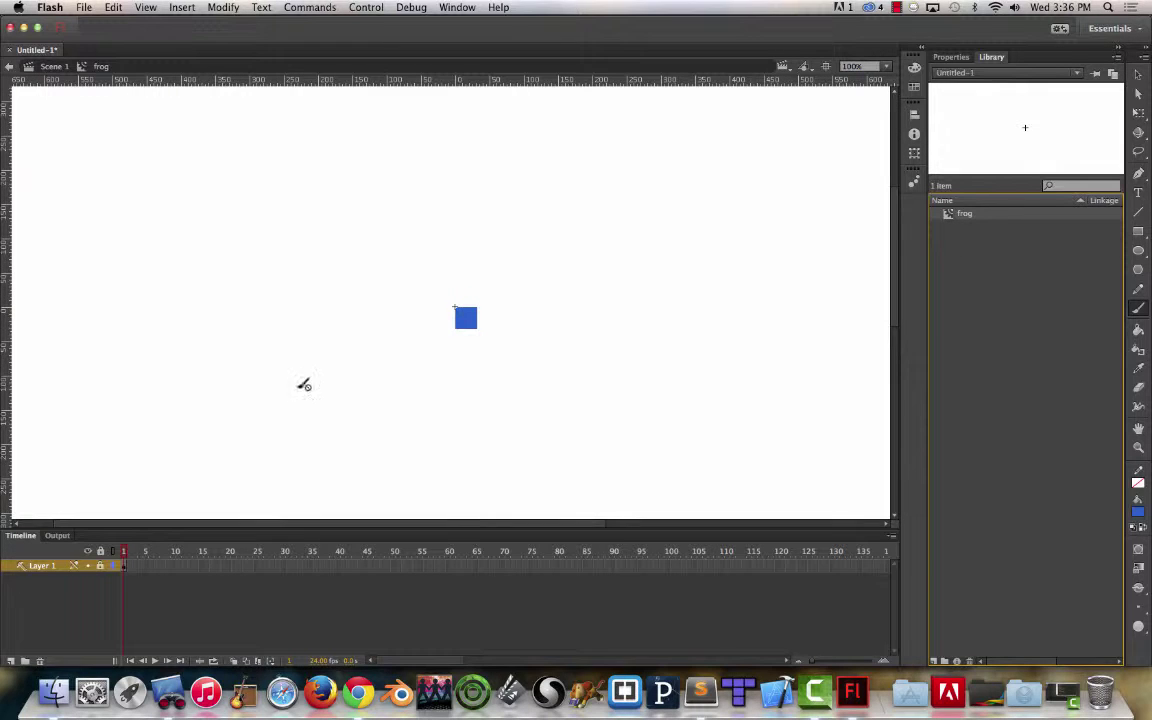
{"action": "key", "text": "super+equal"}
{"action": "key", "text": "super+equal"}
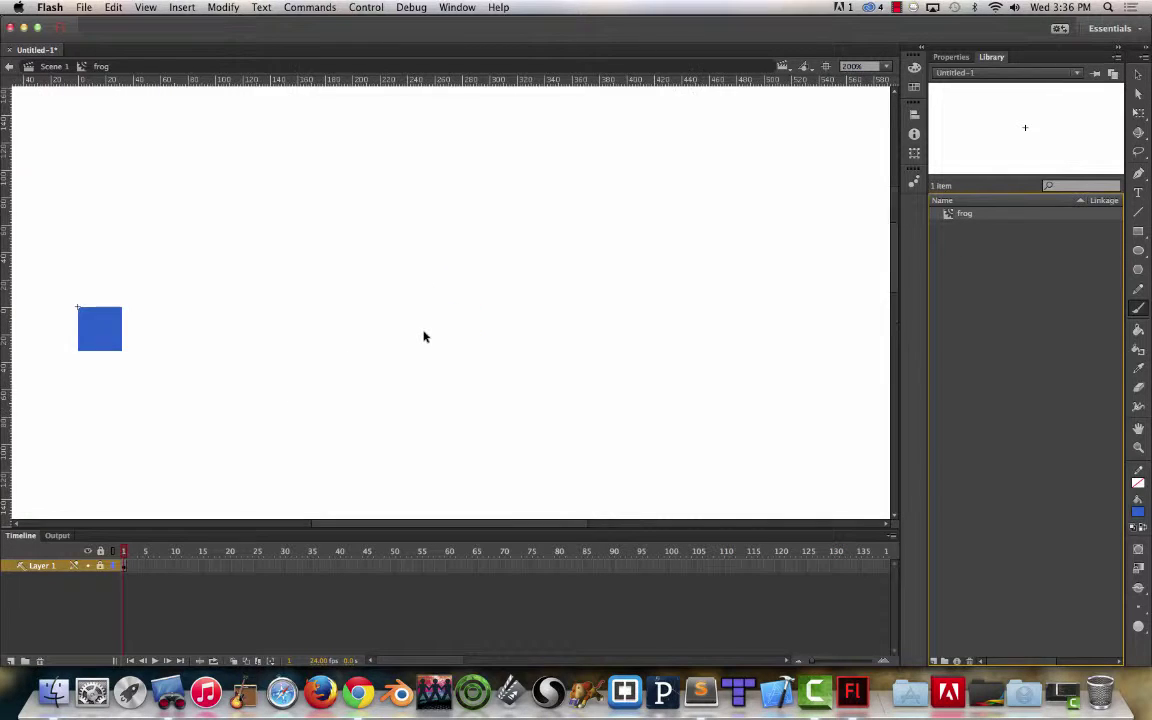
Examine the blue square up close, centered on the stage at 1000% magnification
{"action": "key", "text": "super+equal"}
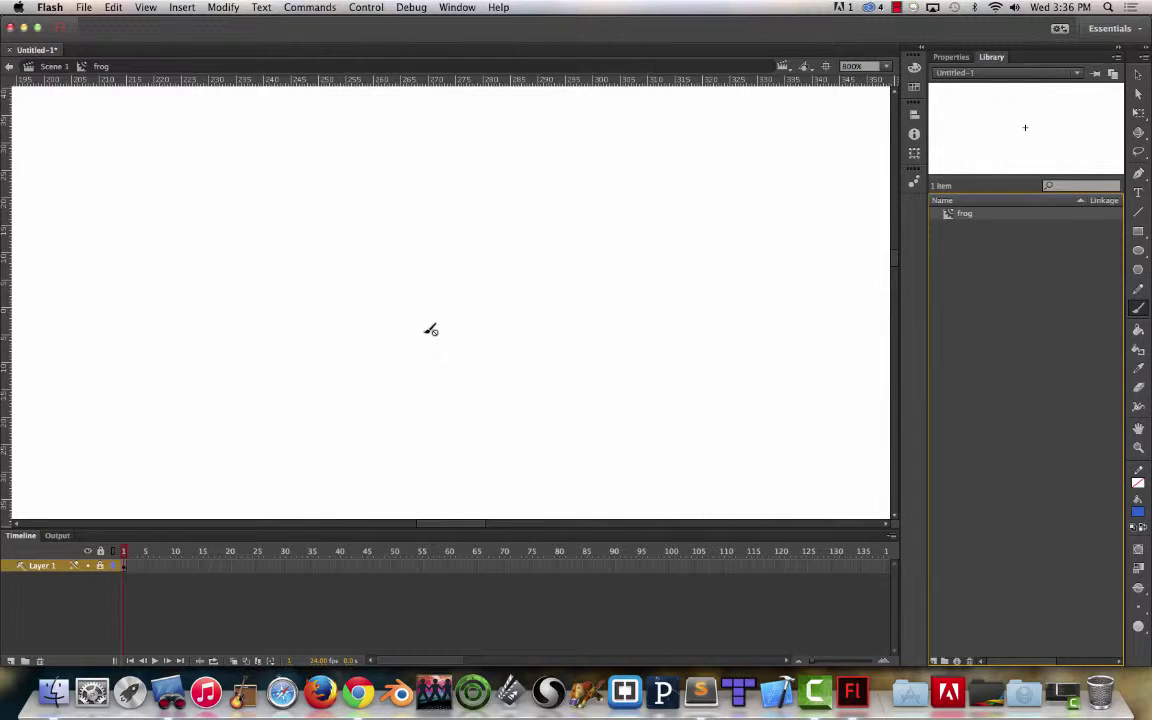
{"action": "left_click_drag", "start_coordinate": [427, 334], "coordinate": [794, 329]}
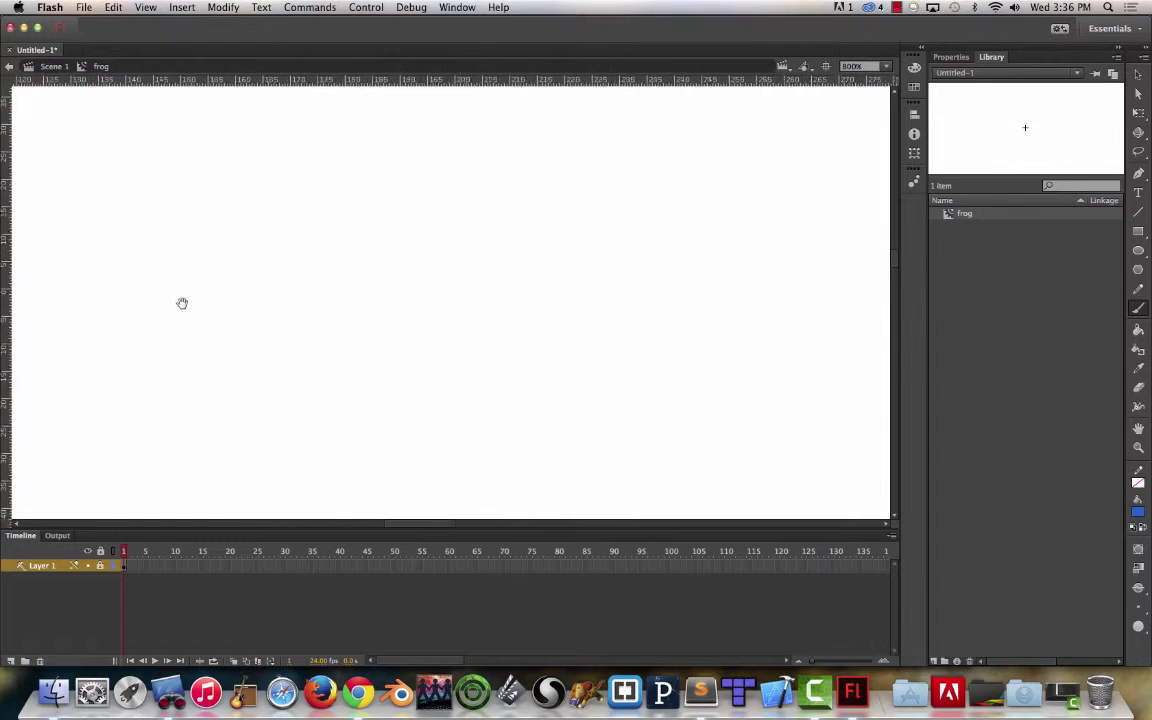
{"action": "left_click_drag", "start_coordinate": [182, 303], "coordinate": [129, 144]}
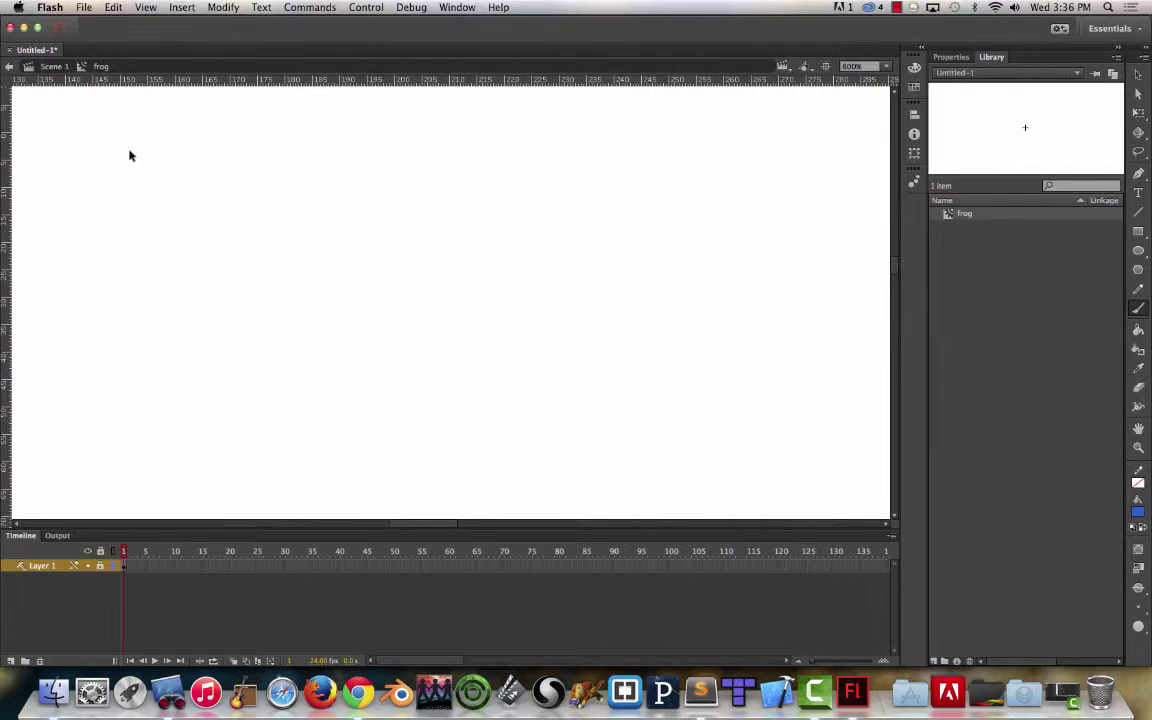
{"action": "key", "text": "super+equal"}
{"action": "key", "text": "super+equal"}
{"action": "key", "text": "super+minus"}
{"action": "key", "text": "super+minus"}
{"action": "key", "text": "super+minus"}
{"action": "key", "text": "super+minus"}
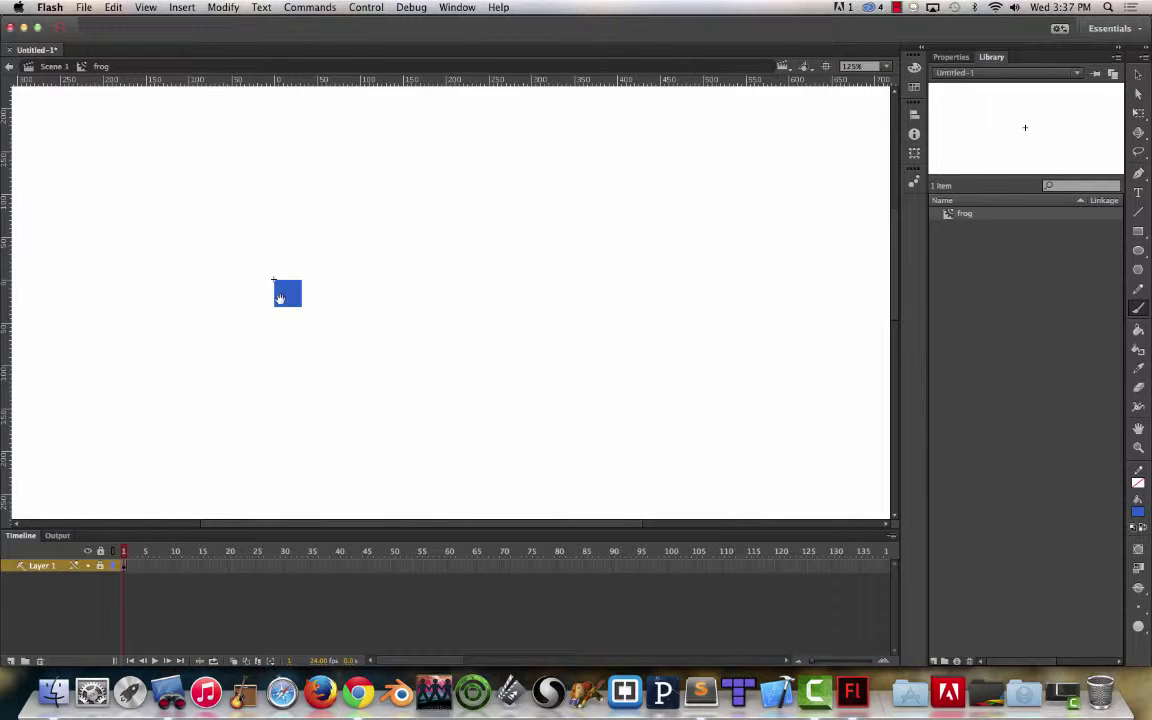
{"action": "left_click_drag", "start_coordinate": [305, 296], "coordinate": [660, 316]}
{"action": "key", "text": "super+equal"}
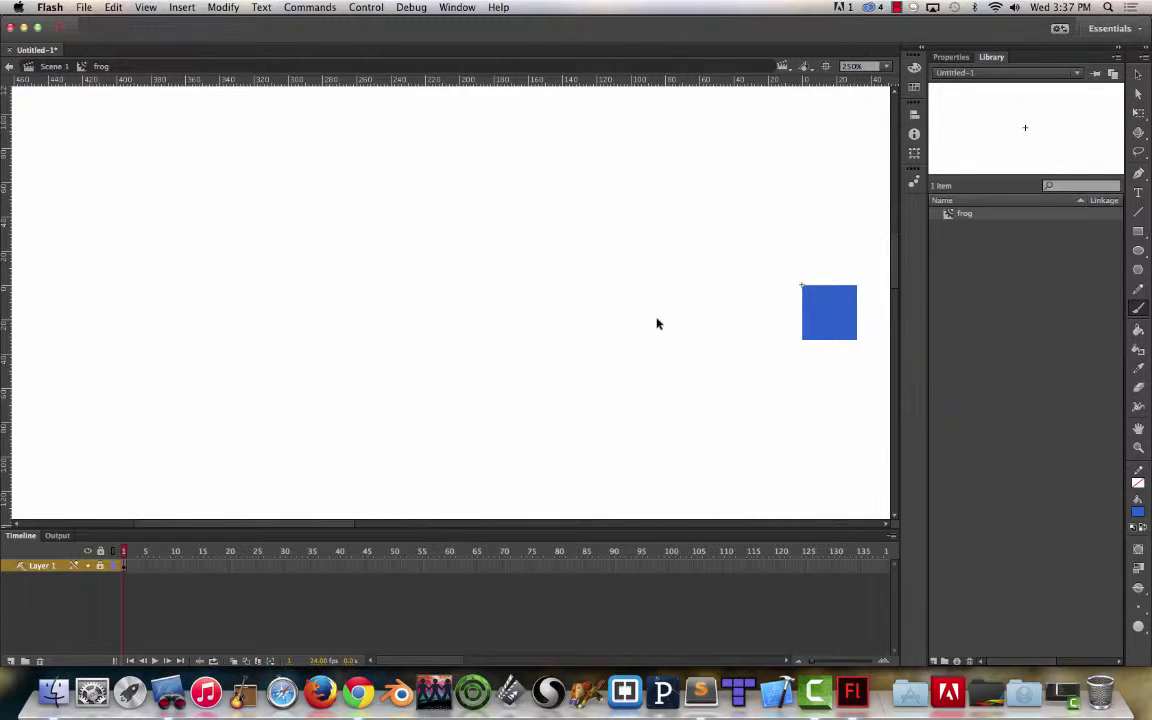
{"action": "key", "text": "super+equal"}
{"action": "left_click_drag", "start_coordinate": [687, 327], "coordinate": [20, 316]}
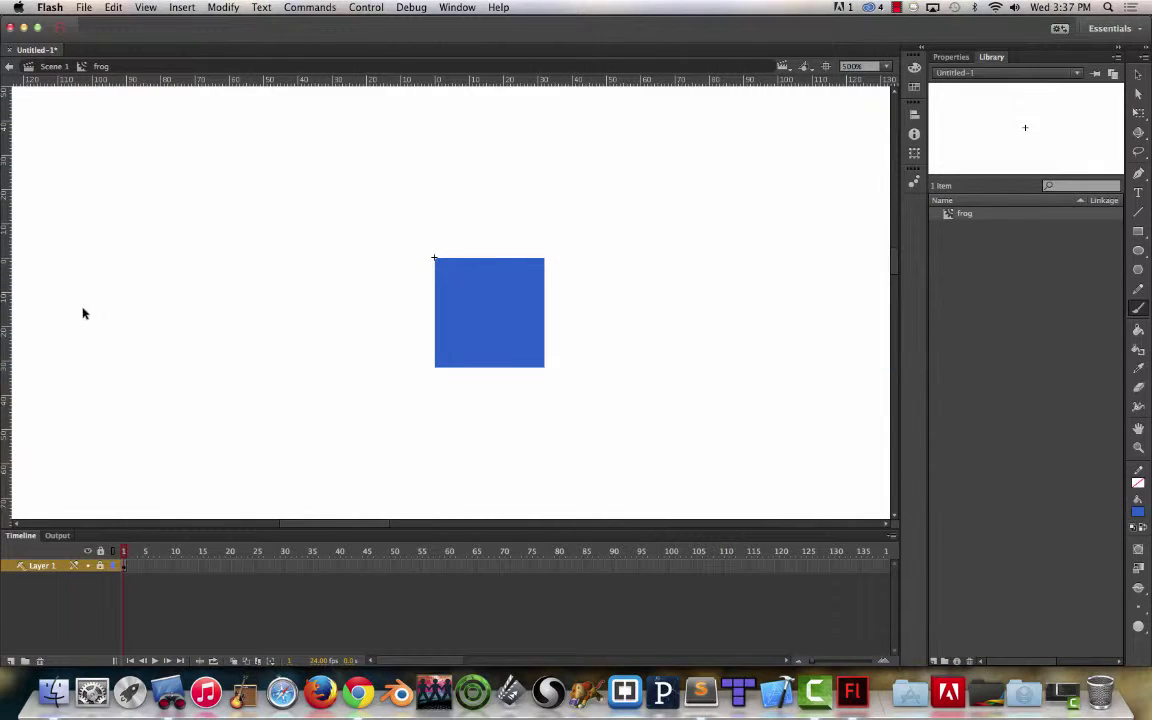
{"action": "key", "text": "super+equal"}
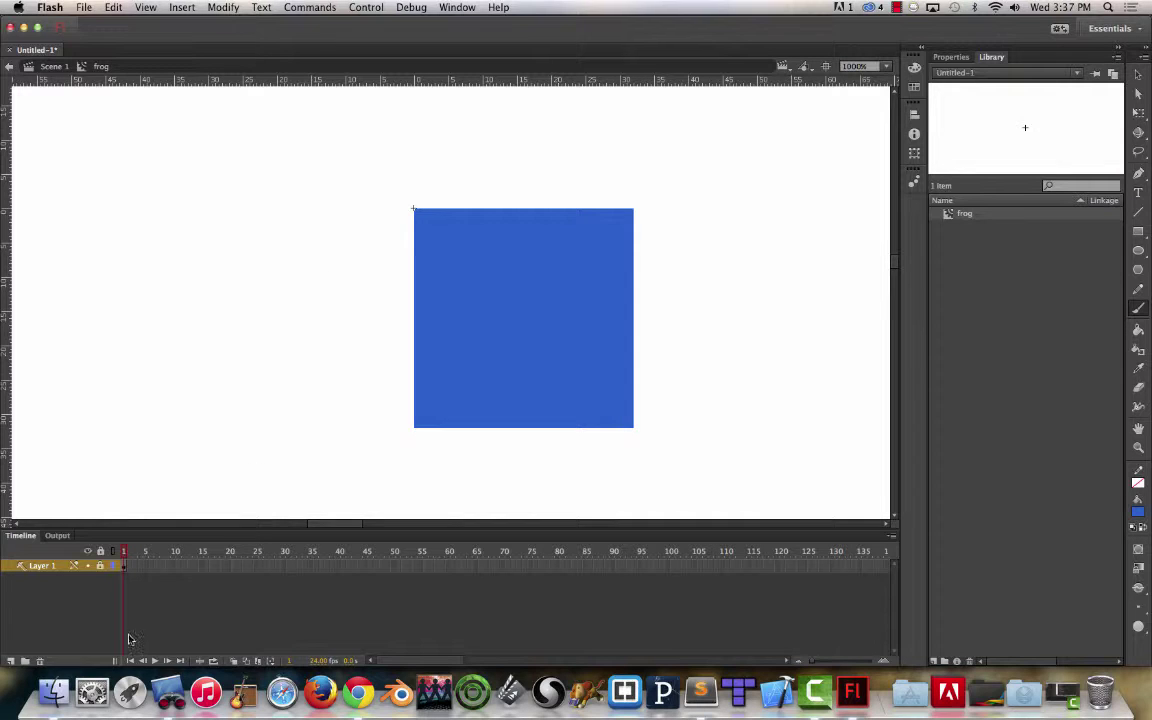
Add a new layer above Layer 1 and set the Brush tool to a green fill and a large brush size
{"action": "left_click", "coordinate": [10, 661]}
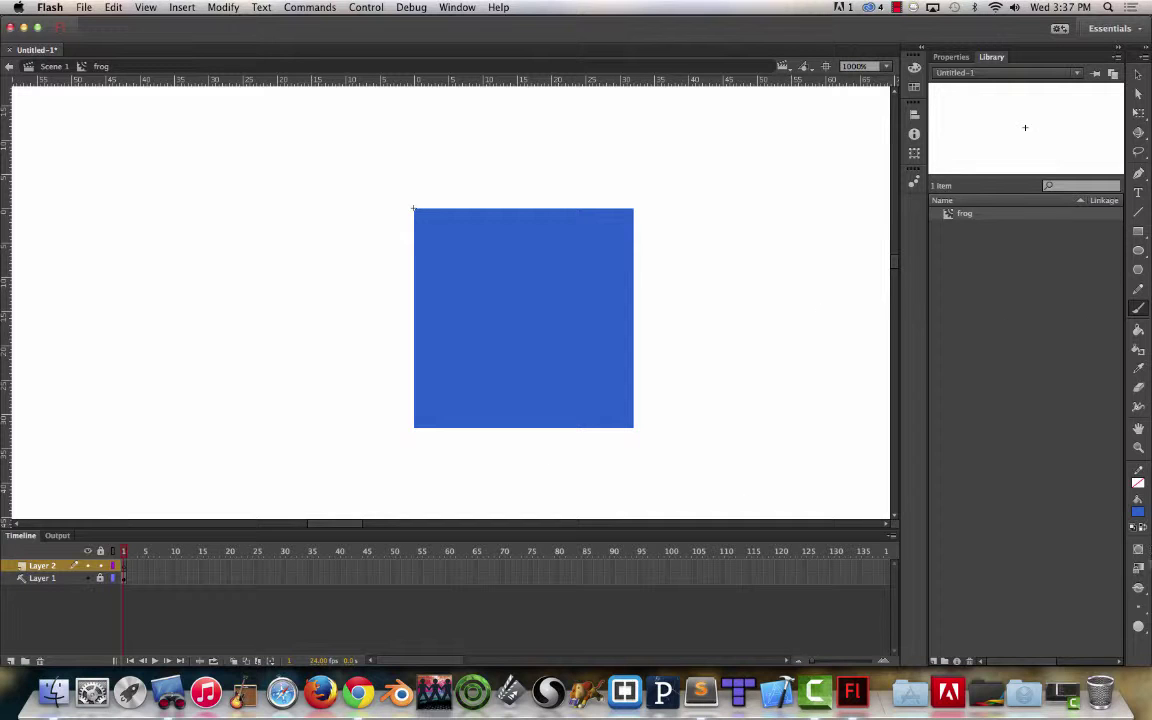
{"action": "key", "text": "super+F9"}
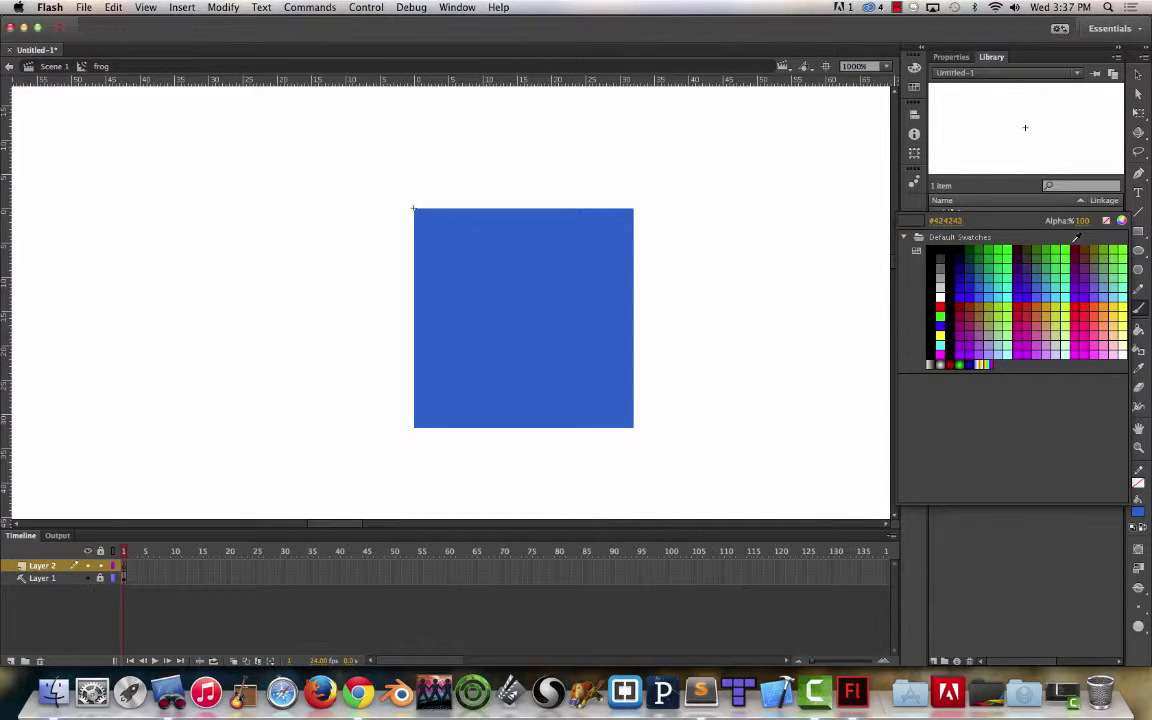
{"action": "left_click", "coordinate": [940, 316]}
{"action": "key", "text": "super+F9"}
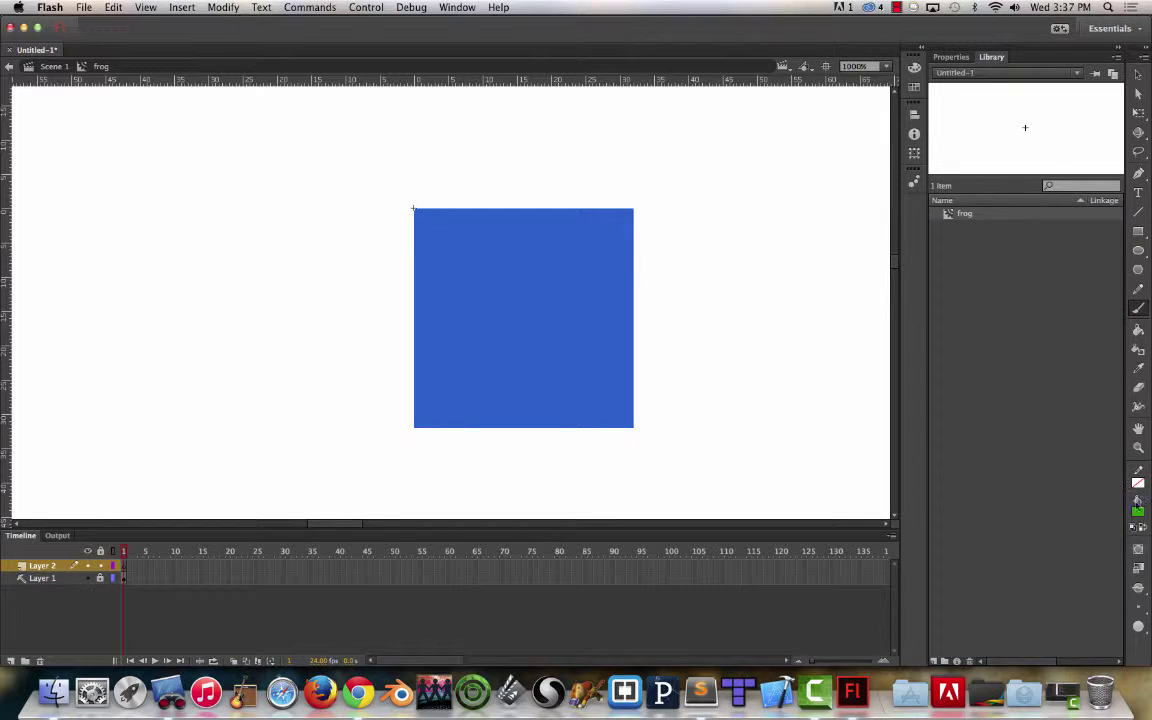
{"action": "left_click", "coordinate": [1138, 588]}
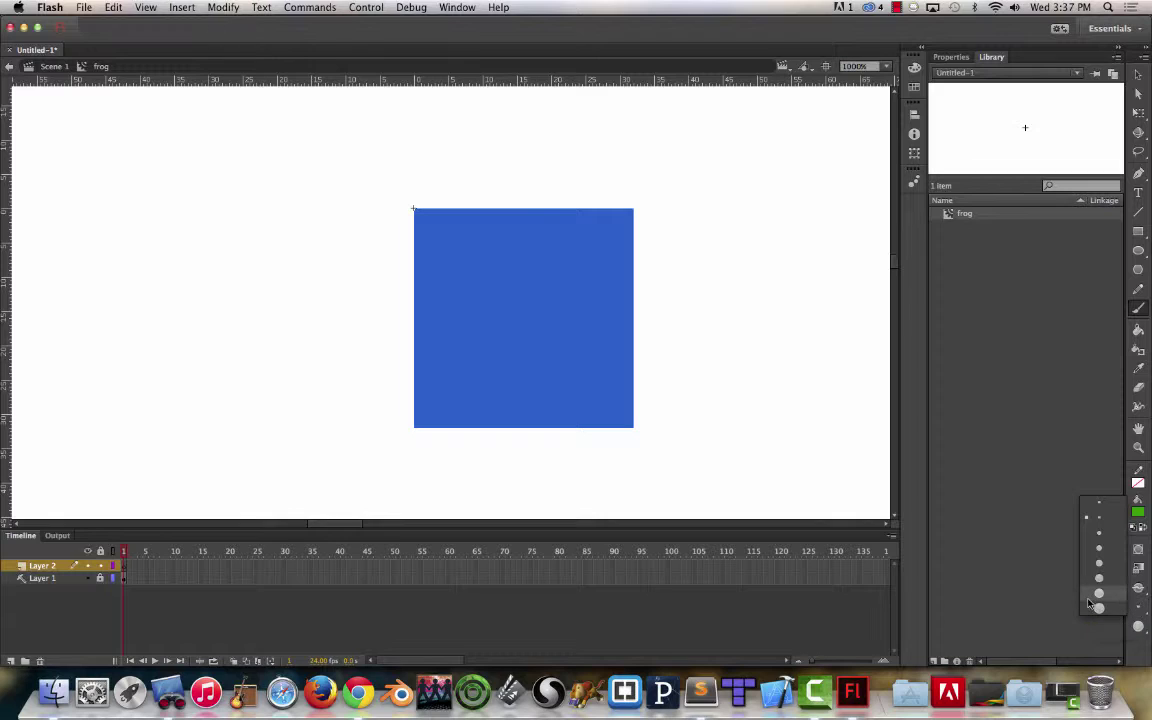
{"action": "left_click", "coordinate": [1092, 604]}
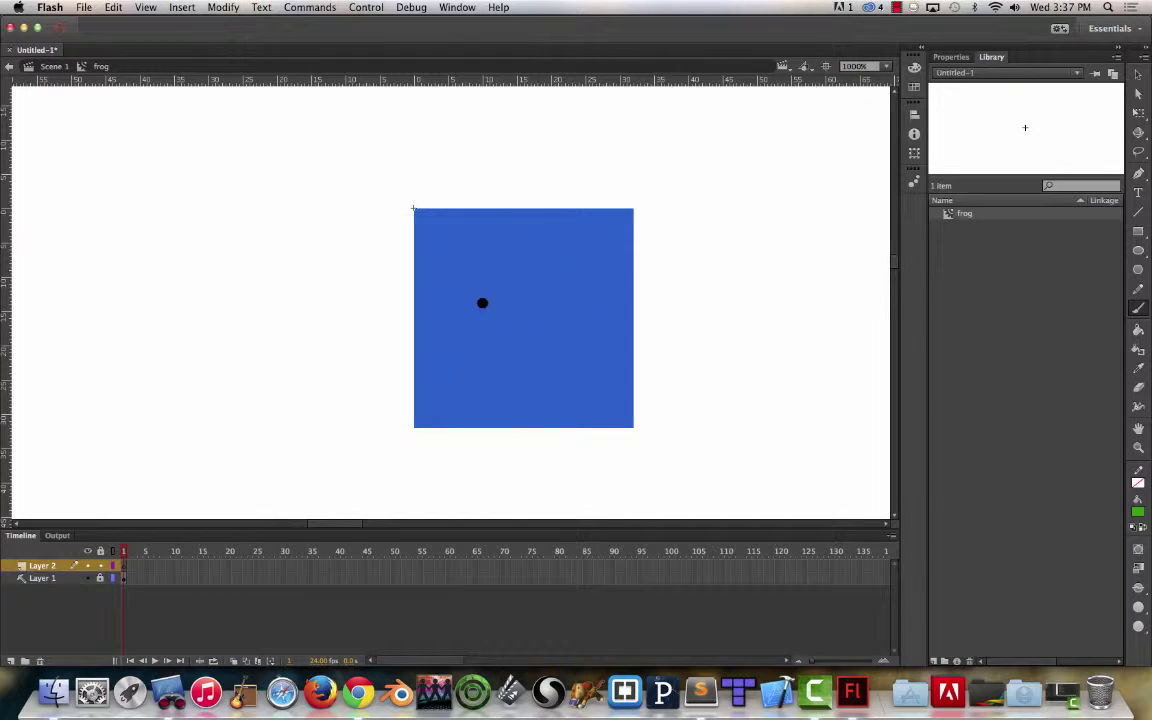
Paint a green frog outline with a round body, four legs and two eyes over the square on Layer 2
{"action": "mouse_move", "coordinate": [487, 357]}
{"action": "left_mouse_down"}
{"action": "mouse_move", "coordinate": [450, 301]}
{"action": "mouse_move", "coordinate": [471, 237]}
{"action": "mouse_move", "coordinate": [499, 219]}
{"action": "mouse_move", "coordinate": [558, 219]}
{"action": "mouse_move", "coordinate": [583, 244]}
{"action": "mouse_move", "coordinate": [602, 303]}
{"action": "mouse_move", "coordinate": [597, 347]}
{"action": "mouse_move", "coordinate": [545, 368]}
{"action": "mouse_move", "coordinate": [484, 362]}
{"action": "left_mouse_up"}
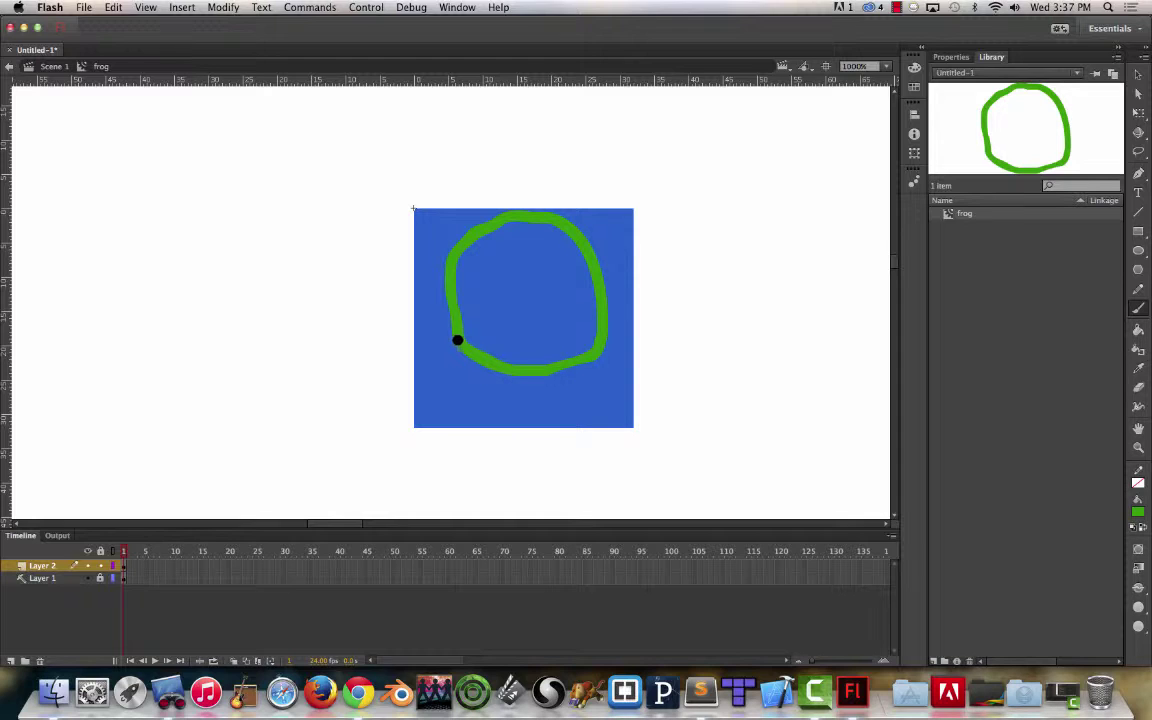
{"action": "mouse_move", "coordinate": [450, 329]}
{"action": "left_mouse_down"}
{"action": "mouse_move", "coordinate": [448, 388]}
{"action": "mouse_move", "coordinate": [433, 343]}
{"action": "mouse_move", "coordinate": [423, 348]}
{"action": "mouse_move", "coordinate": [416, 418]}
{"action": "mouse_move", "coordinate": [464, 421]}
{"action": "mouse_move", "coordinate": [490, 368]}
{"action": "left_mouse_up"}
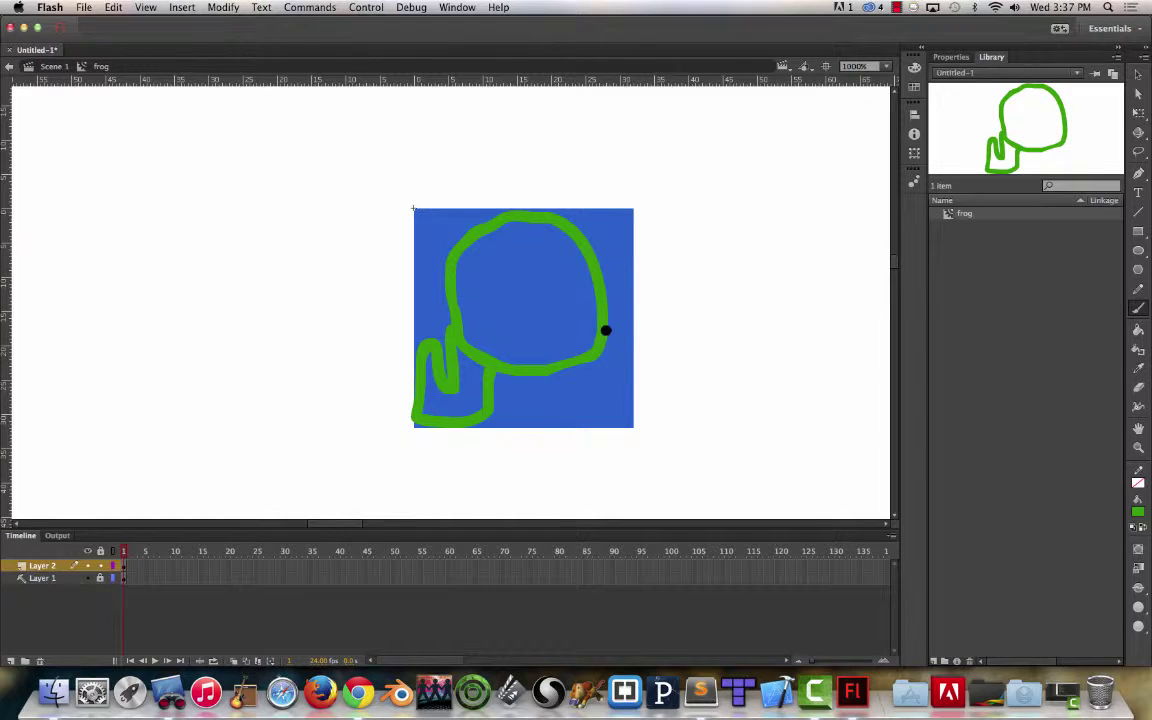
{"action": "mouse_move", "coordinate": [602, 339]}
{"action": "left_mouse_down"}
{"action": "mouse_move", "coordinate": [615, 314]}
{"action": "mouse_move", "coordinate": [625, 396]}
{"action": "mouse_move", "coordinate": [597, 411]}
{"action": "mouse_move", "coordinate": [573, 363]}
{"action": "left_mouse_up"}
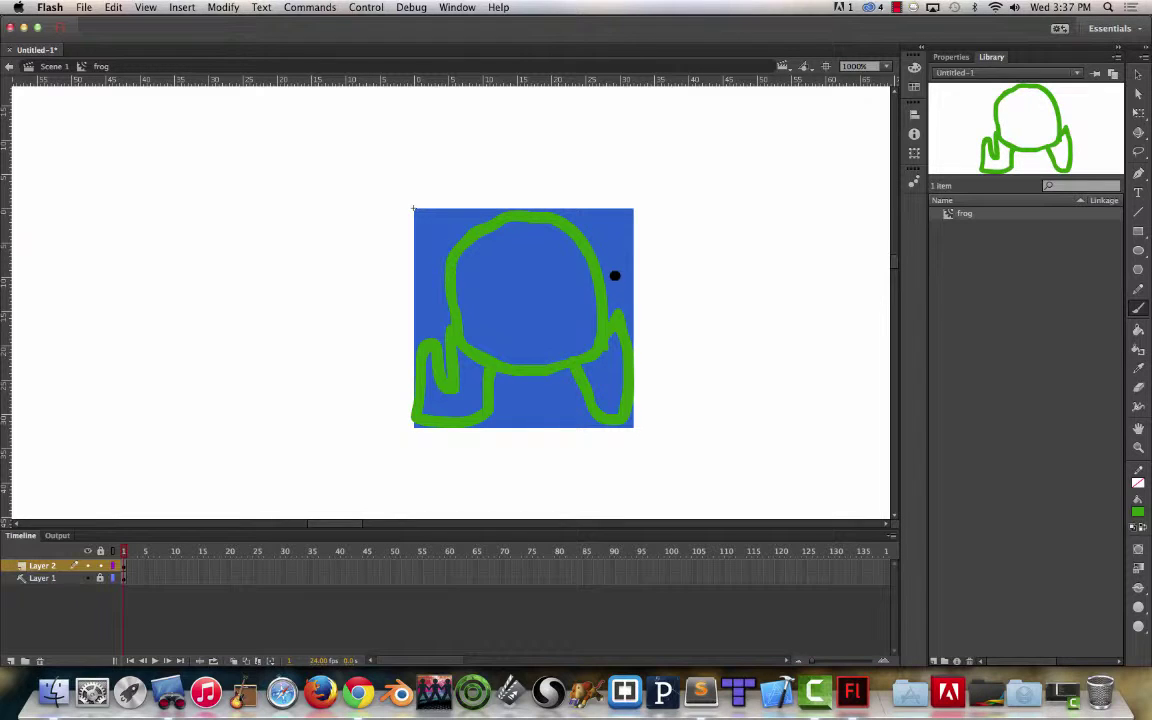
{"action": "mouse_move", "coordinate": [625, 273]}
{"action": "left_mouse_down"}
{"action": "mouse_move", "coordinate": [625, 211]}
{"action": "mouse_move", "coordinate": [613, 230]}
{"action": "mouse_move", "coordinate": [597, 221]}
{"action": "mouse_move", "coordinate": [590, 242]}
{"action": "left_mouse_up"}
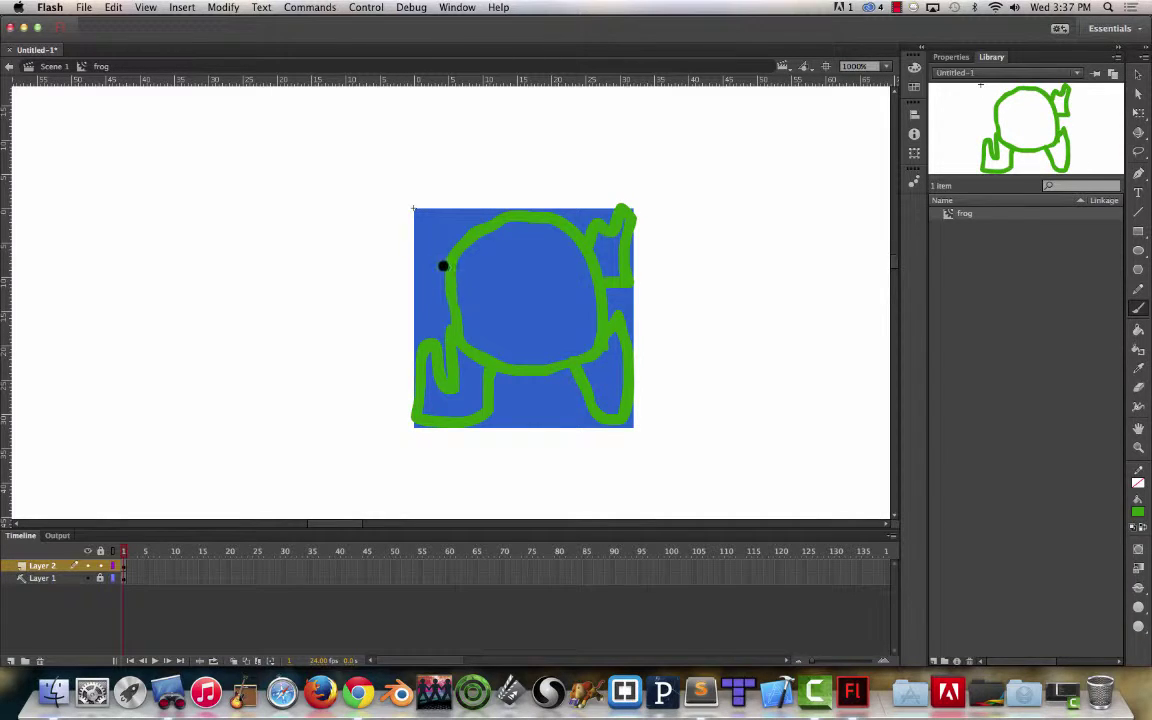
{"action": "mouse_move", "coordinate": [443, 265]}
{"action": "left_mouse_down"}
{"action": "mouse_move", "coordinate": [440, 211]}
{"action": "mouse_move", "coordinate": [421, 275]}
{"action": "mouse_move", "coordinate": [442, 294]}
{"action": "left_mouse_up"}
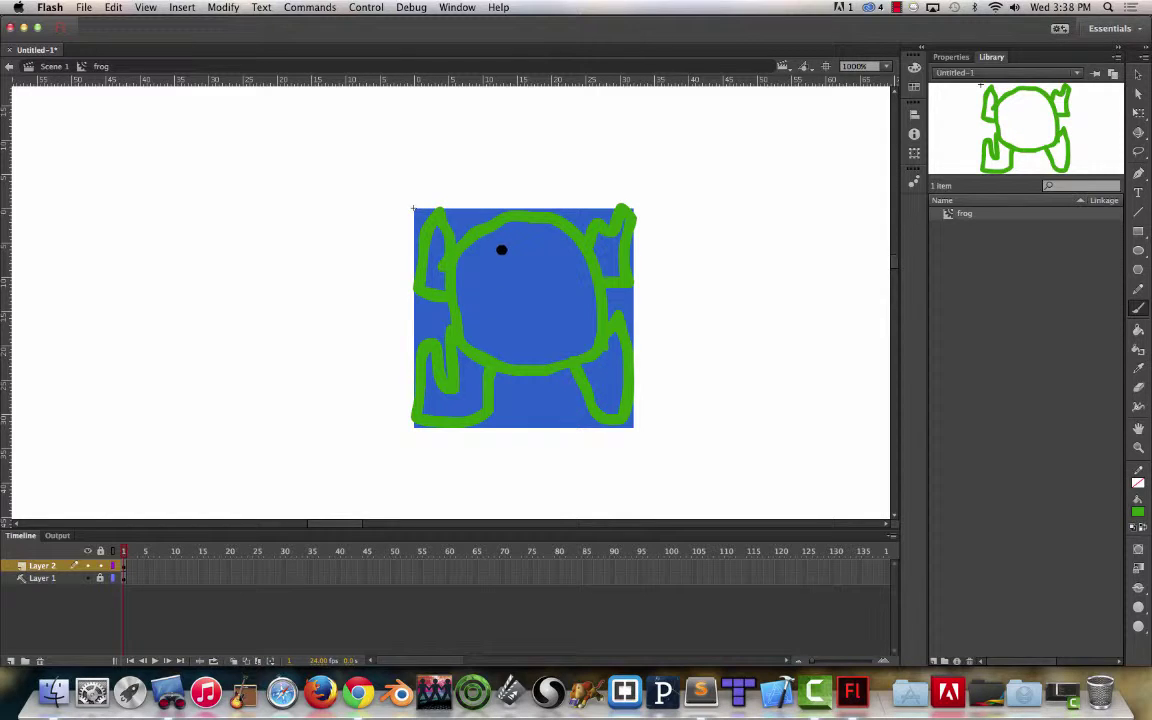
{"action": "mouse_move", "coordinate": [506, 249]}
{"action": "left_mouse_down"}
{"action": "mouse_move", "coordinate": [487, 273]}
{"action": "mouse_move", "coordinate": [476, 253]}
{"action": "mouse_move", "coordinate": [534, 245]}
{"action": "mouse_move", "coordinate": [537, 264]}
{"action": "mouse_move", "coordinate": [561, 269]}
{"action": "mouse_move", "coordinate": [572, 251]}
{"action": "mouse_move", "coordinate": [537, 248]}
{"action": "left_mouse_up"}
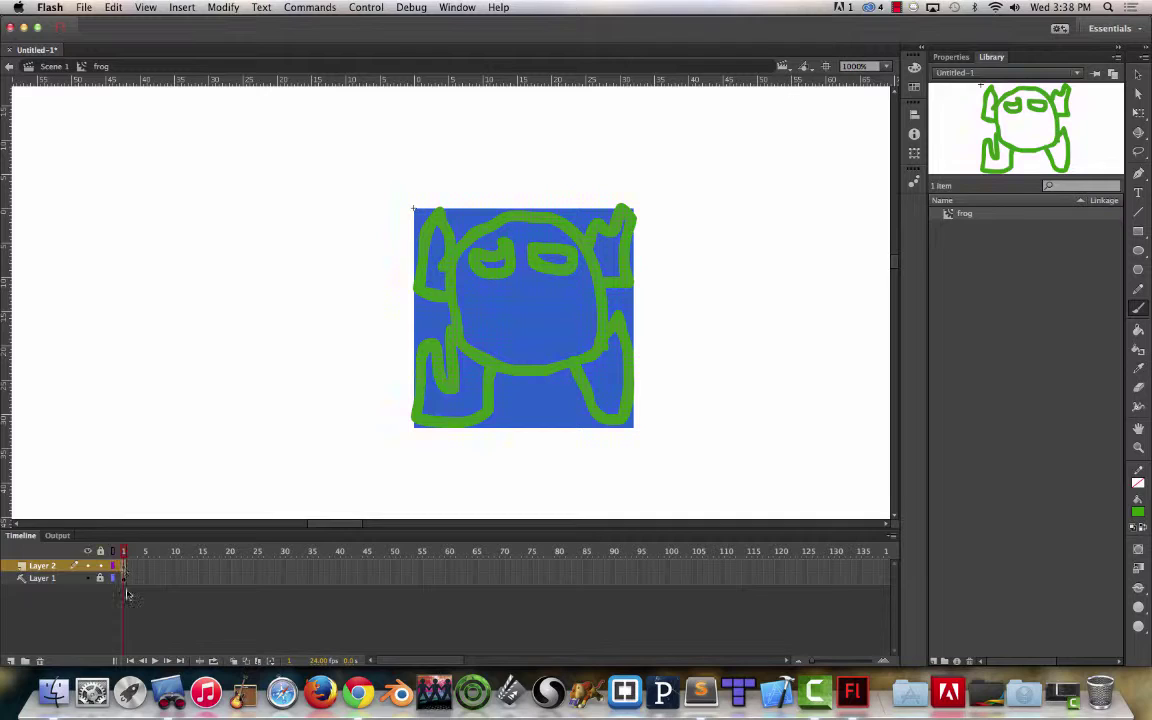
Rename Layer 1 as guide and Layer 2 as frog
{"action": "double_click", "coordinate": [42, 578]}
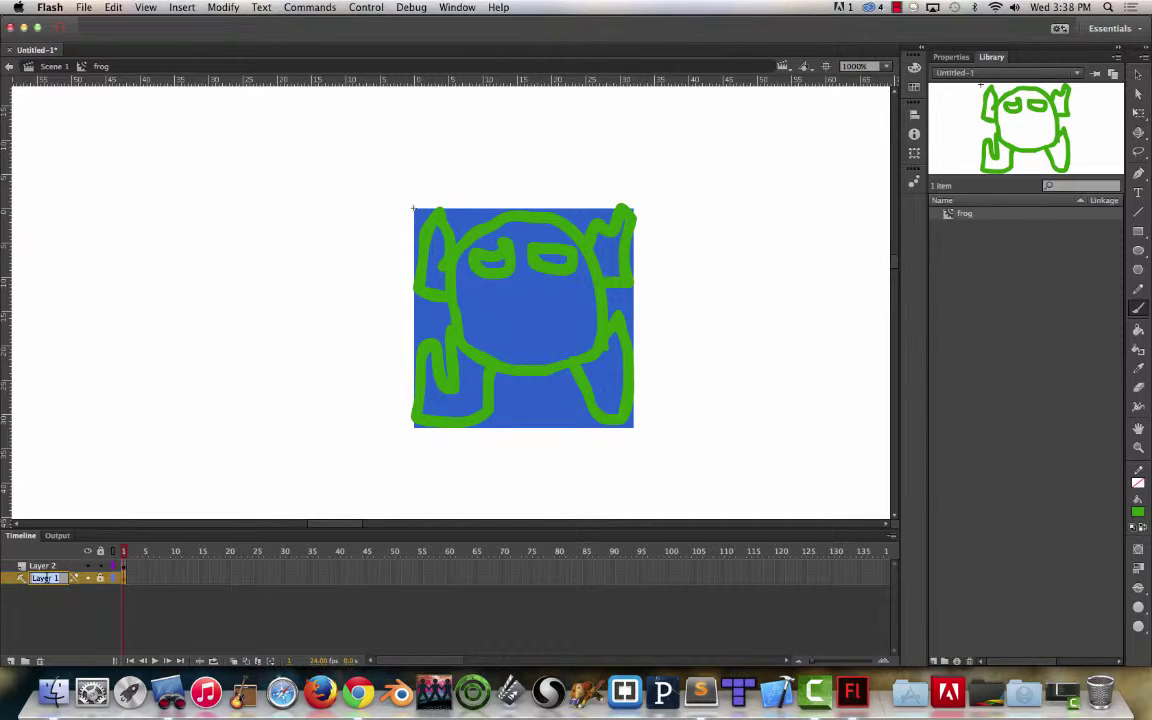
{"action": "type", "text": "guide"}
{"action": "key", "text": "Return"}
{"action": "left_click", "coordinate": [45, 567]}
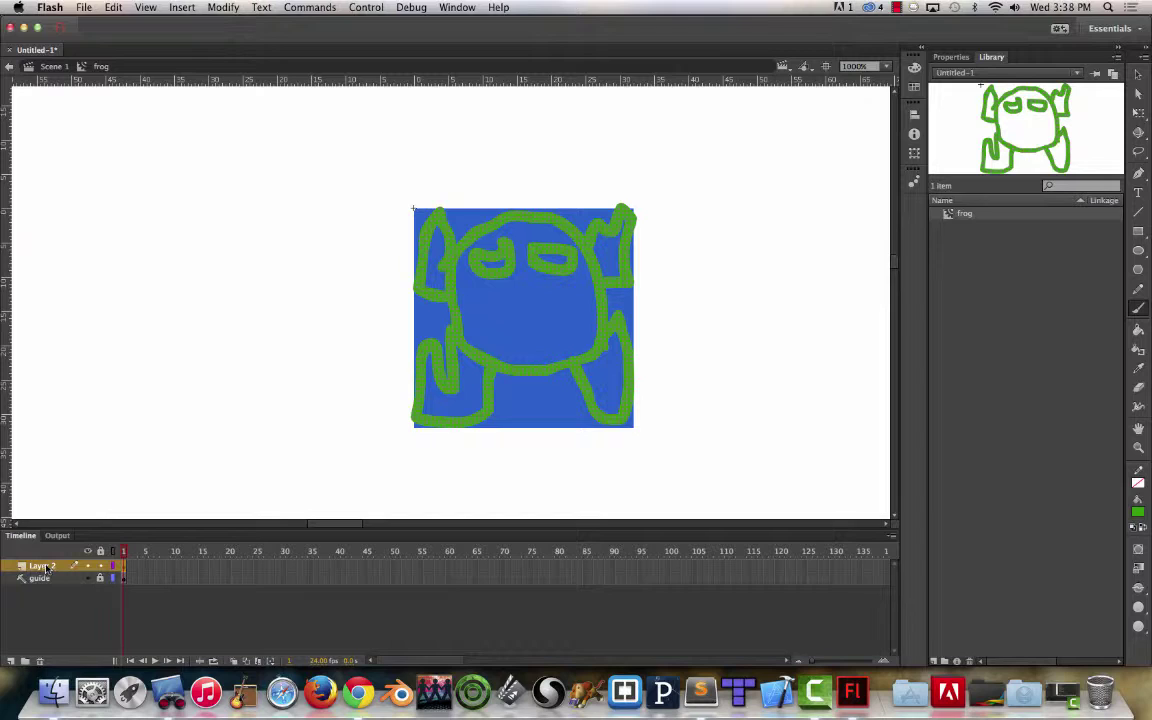
{"action": "double_click", "coordinate": [46, 568]}
{"action": "type", "text": "frog"}
{"action": "key", "text": "Return"}
Insert a blank keyframe at frame 2 of the frog layer
{"action": "left_click", "coordinate": [129, 570]}
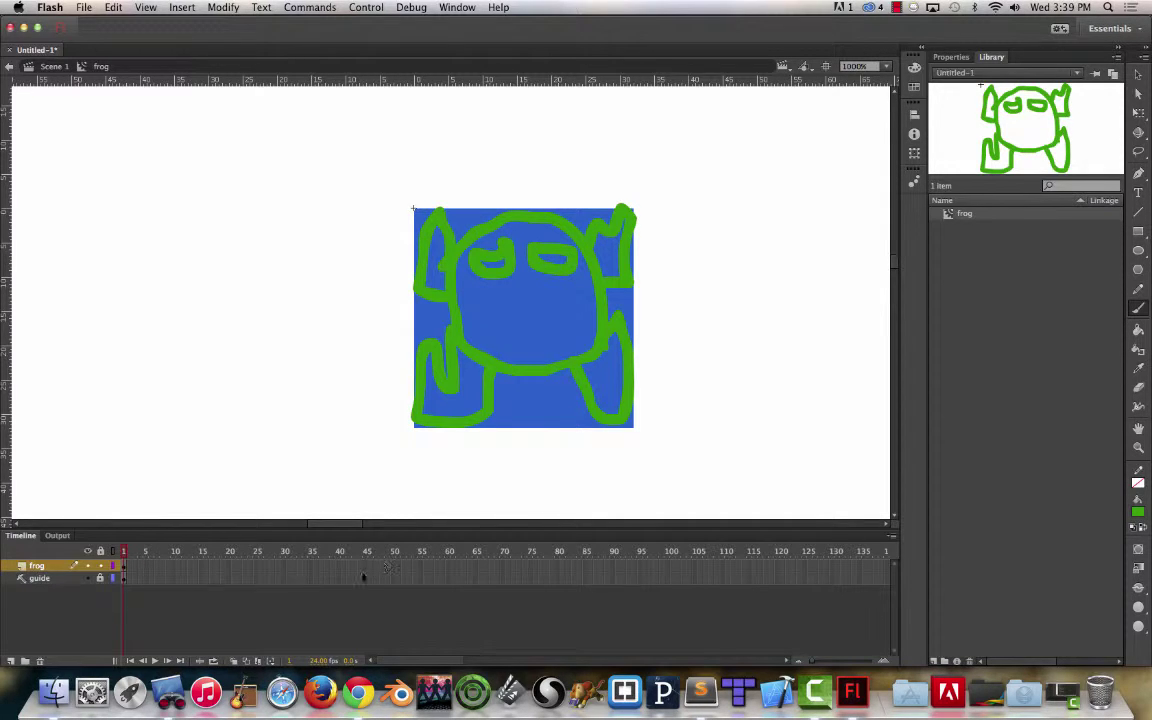
{"action": "left_click", "coordinate": [290, 566]}
{"action": "left_click_drag", "start_coordinate": [123, 568], "coordinate": [124, 567]}
{"action": "key", "text": "F7"}
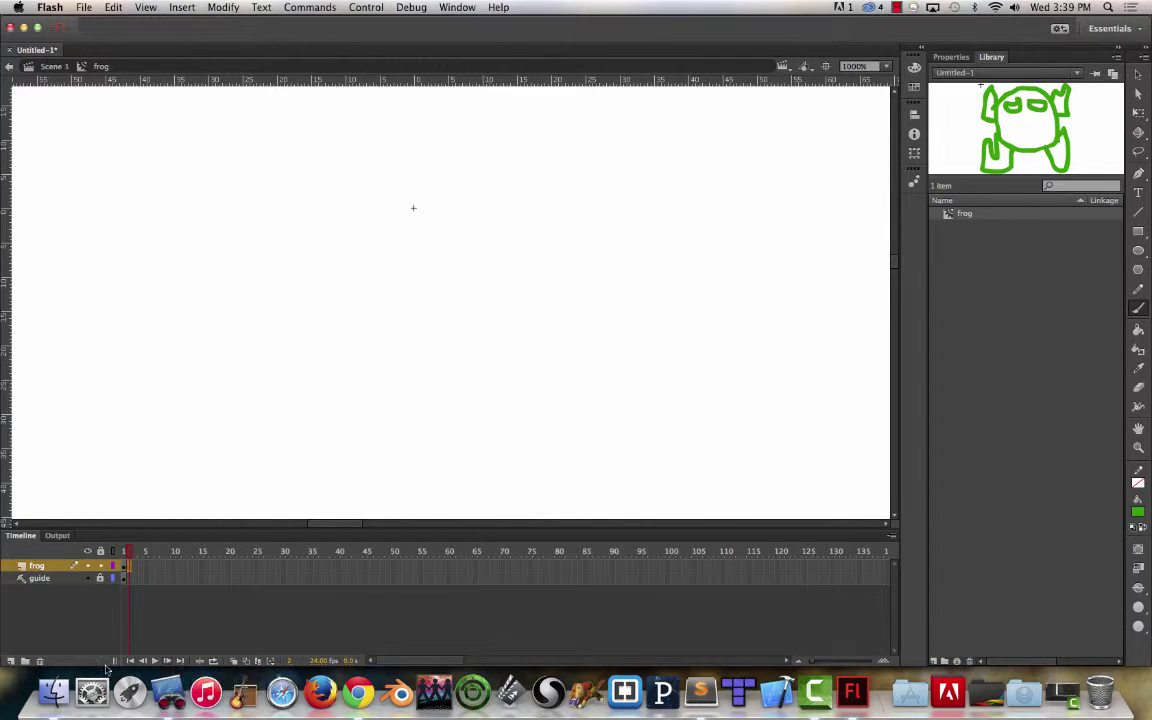
Turn on onion skinning and trace the frog's body and four legs with the green brush on frame 2
{"action": "left_click", "coordinate": [235, 662]}
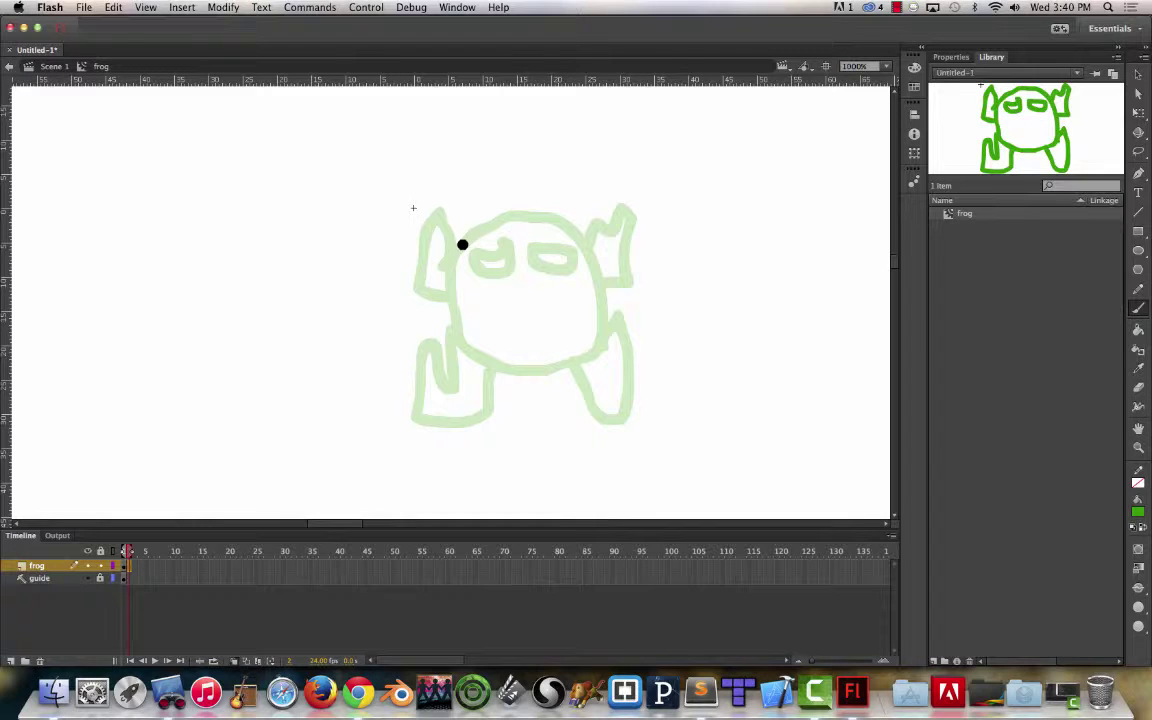
{"action": "mouse_move", "coordinate": [461, 245]}
{"action": "left_mouse_down"}
{"action": "mouse_move", "coordinate": [477, 335]}
{"action": "mouse_move", "coordinate": [512, 357]}
{"action": "mouse_move", "coordinate": [563, 363]}
{"action": "mouse_move", "coordinate": [594, 321]}
{"action": "mouse_move", "coordinate": [597, 272]}
{"action": "mouse_move", "coordinate": [548, 221]}
{"action": "mouse_move", "coordinate": [491, 216]}
{"action": "mouse_move", "coordinate": [457, 267]}
{"action": "mouse_move", "coordinate": [440, 221]}
{"action": "mouse_move", "coordinate": [429, 283]}
{"action": "mouse_move", "coordinate": [457, 299]}
{"action": "mouse_move", "coordinate": [465, 327]}
{"action": "mouse_move", "coordinate": [453, 378]}
{"action": "mouse_move", "coordinate": [441, 348]}
{"action": "mouse_move", "coordinate": [422, 345]}
{"action": "mouse_move", "coordinate": [419, 417]}
{"action": "mouse_move", "coordinate": [461, 423]}
{"action": "mouse_move", "coordinate": [497, 362]}
{"action": "mouse_move", "coordinate": [576, 362]}
{"action": "mouse_move", "coordinate": [561, 366]}
{"action": "mouse_move", "coordinate": [612, 417]}
{"action": "mouse_move", "coordinate": [628, 347]}
{"action": "mouse_move", "coordinate": [617, 327]}
{"action": "mouse_move", "coordinate": [599, 337]}
{"action": "mouse_move", "coordinate": [604, 279]}
{"action": "mouse_move", "coordinate": [617, 285]}
{"action": "mouse_move", "coordinate": [625, 262]}
{"action": "mouse_move", "coordinate": [618, 213]}
{"action": "mouse_move", "coordinate": [594, 235]}
{"action": "left_mouse_up"}
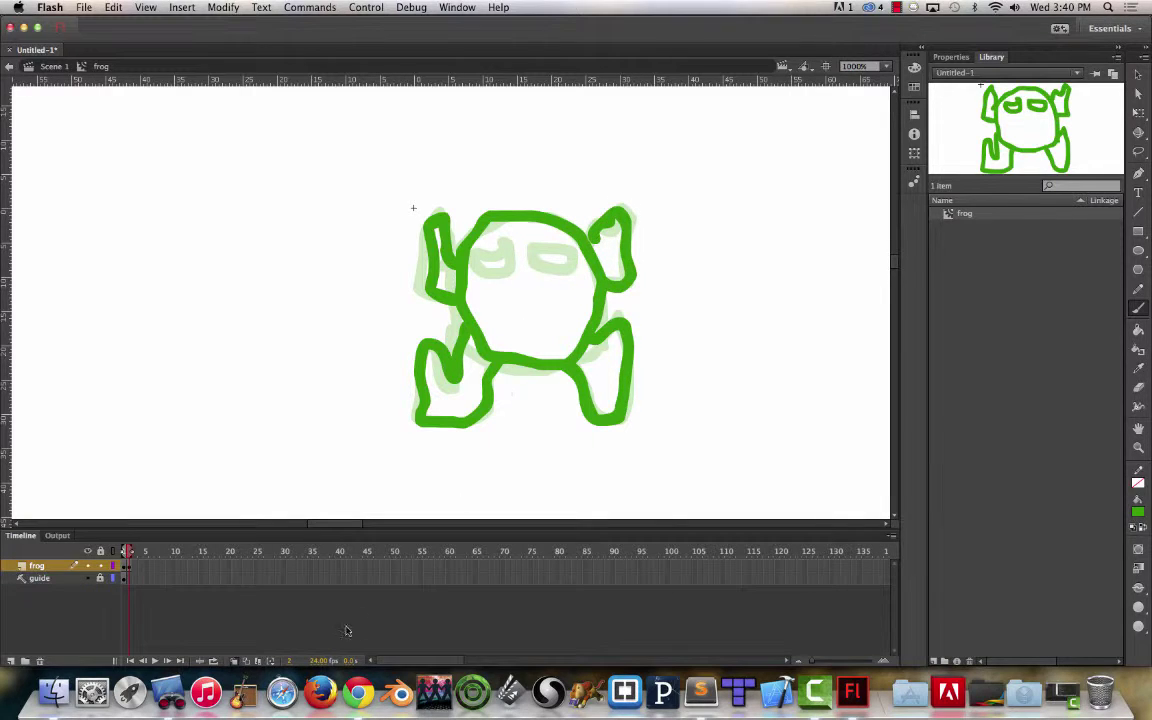
{"action": "mouse_move", "coordinate": [126, 551]}
{"action": "left_mouse_down"}
{"action": "mouse_move", "coordinate": [142, 556]}
{"action": "mouse_move", "coordinate": [130, 552]}
{"action": "left_mouse_up"}
Insert a blank keyframe at frame 3 of the frog layer
{"action": "left_click", "coordinate": [137, 568]}
{"action": "right_click", "coordinate": [141, 574]}
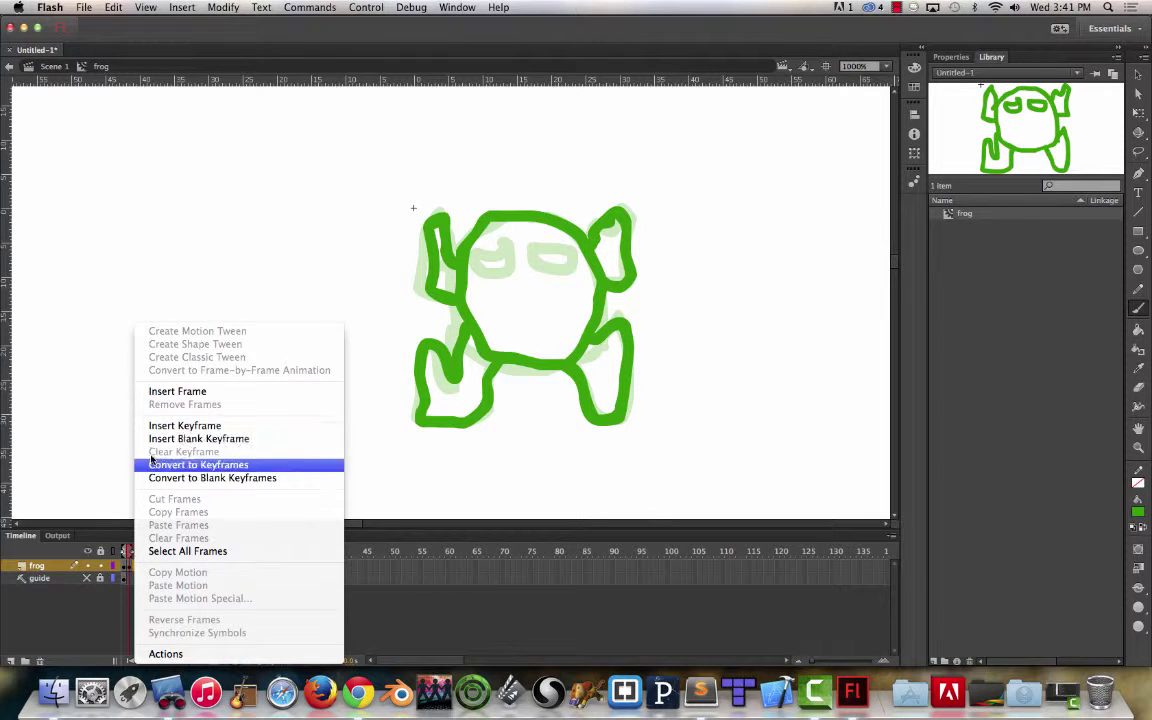
{"action": "left_click", "coordinate": [188, 7]}
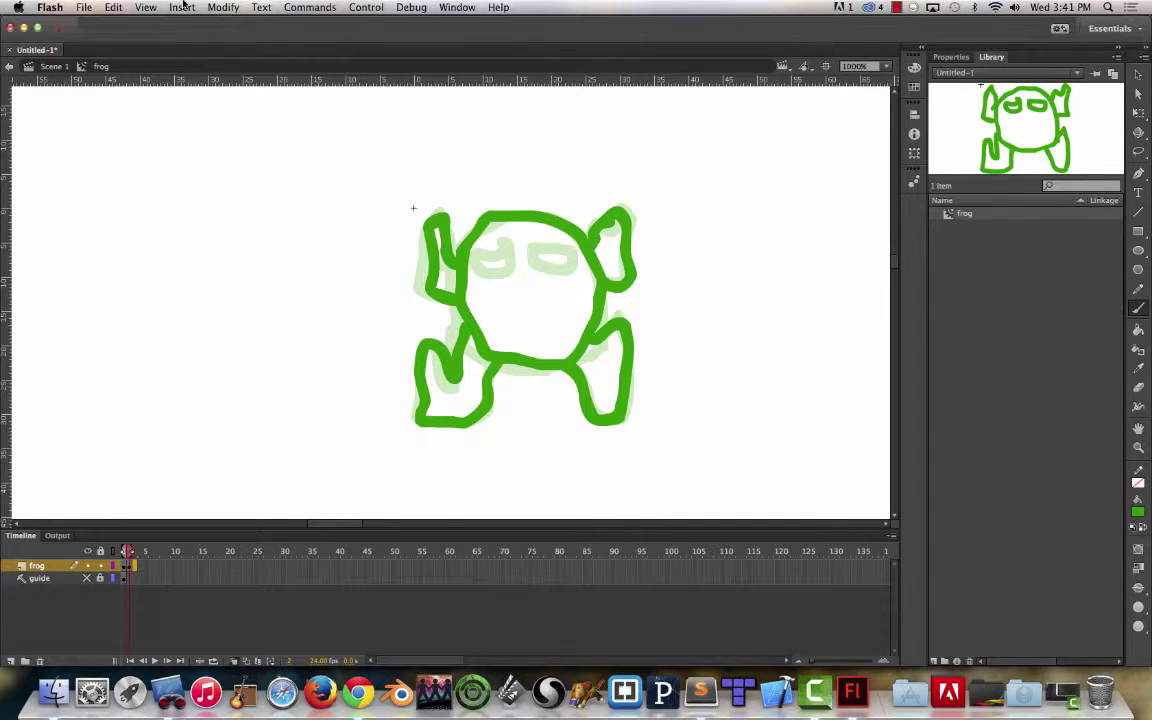
{"action": "left_click", "coordinate": [182, 8]}
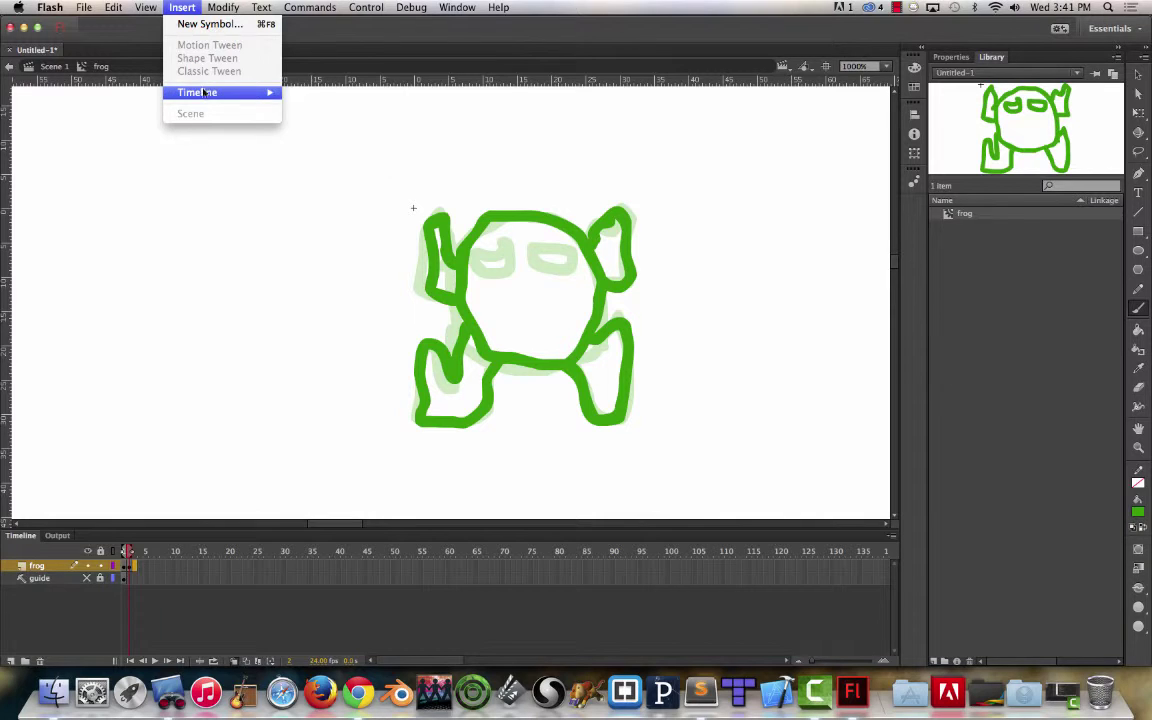
{"action": "mouse_move", "coordinate": [203, 92]}
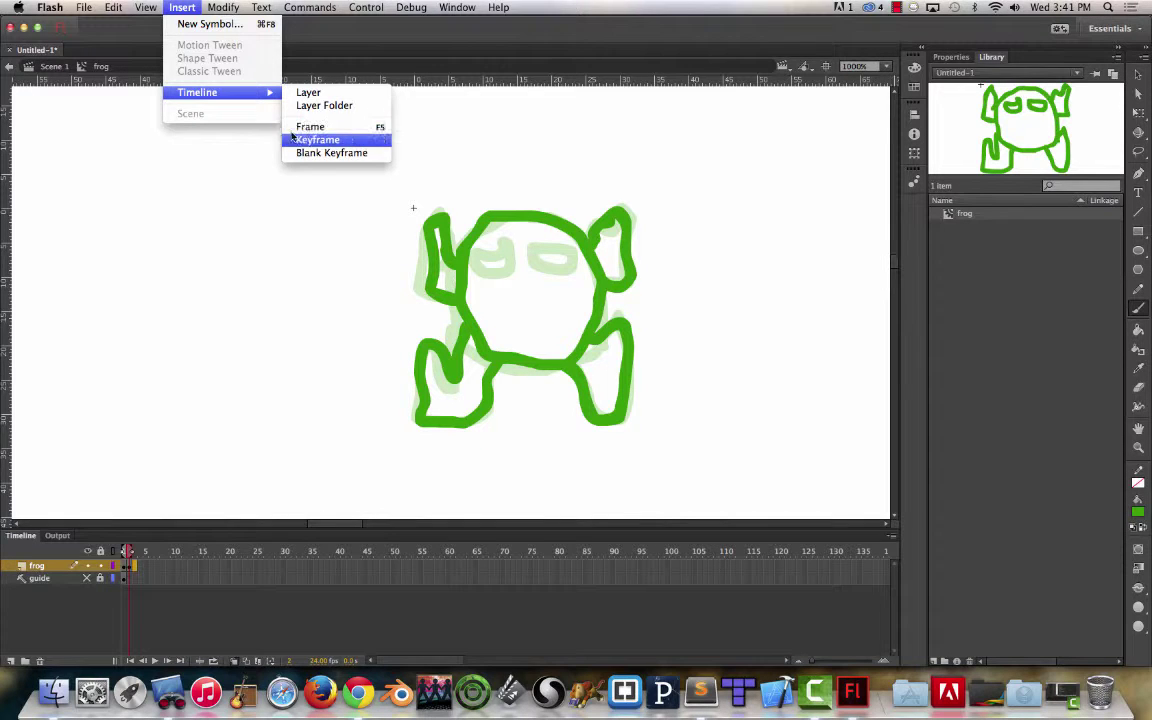
{"action": "left_click", "coordinate": [384, 156]}
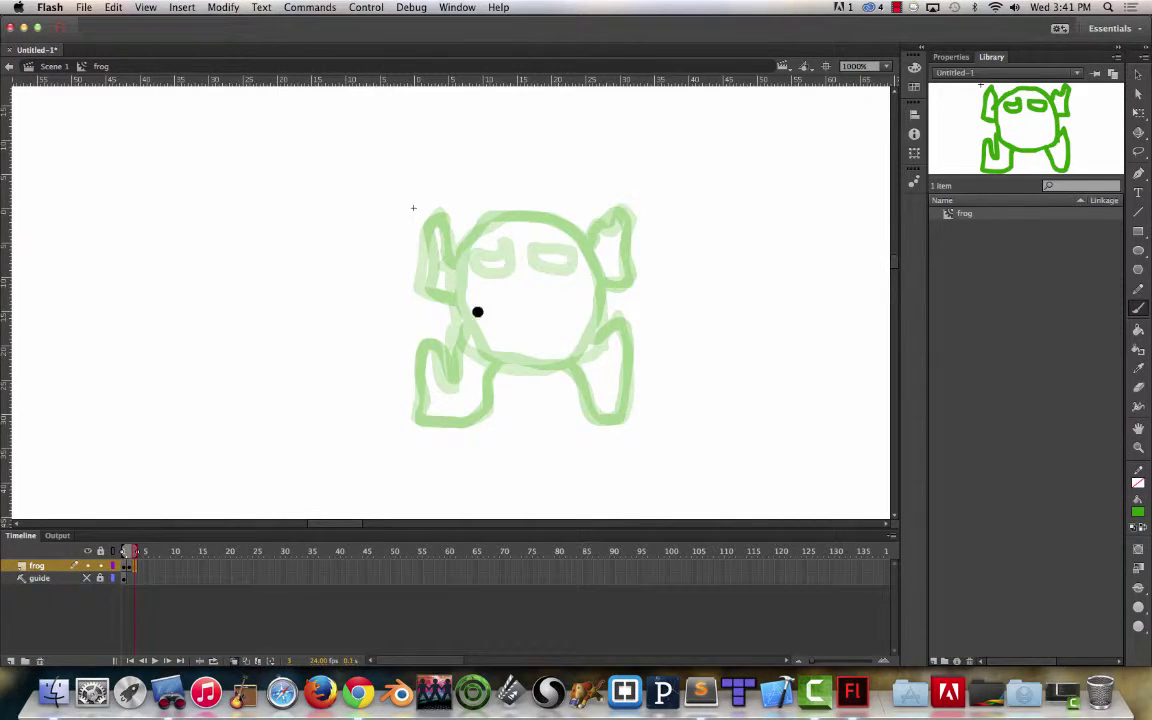
Trace the frog's body and four legs on frame 3 with the green brush, following the onion-skinned drawings
{"action": "mouse_move", "coordinate": [470, 324]}
{"action": "left_mouse_down"}
{"action": "mouse_move", "coordinate": [472, 246]}
{"action": "mouse_move", "coordinate": [505, 221]}
{"action": "mouse_move", "coordinate": [573, 235]}
{"action": "mouse_move", "coordinate": [589, 262]}
{"action": "mouse_move", "coordinate": [592, 319]}
{"action": "mouse_move", "coordinate": [566, 365]}
{"action": "mouse_move", "coordinate": [526, 367]}
{"action": "mouse_move", "coordinate": [467, 330]}
{"action": "mouse_move", "coordinate": [456, 365]}
{"action": "mouse_move", "coordinate": [443, 344]}
{"action": "mouse_move", "coordinate": [427, 347]}
{"action": "mouse_move", "coordinate": [425, 394]}
{"action": "mouse_move", "coordinate": [441, 419]}
{"action": "mouse_move", "coordinate": [467, 418]}
{"action": "mouse_move", "coordinate": [499, 359]}
{"action": "left_mouse_up"}
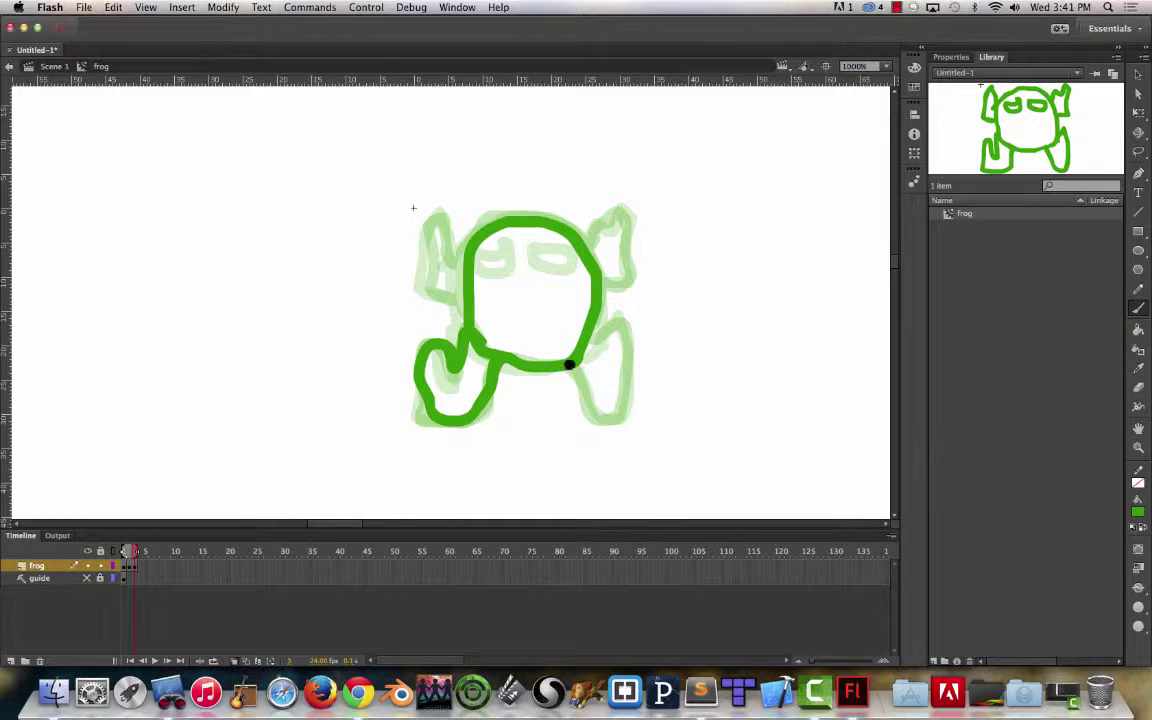
{"action": "mouse_move", "coordinate": [571, 363]}
{"action": "left_mouse_down"}
{"action": "mouse_move", "coordinate": [604, 414]}
{"action": "mouse_move", "coordinate": [620, 389]}
{"action": "mouse_move", "coordinate": [620, 321]}
{"action": "mouse_move", "coordinate": [607, 339]}
{"action": "mouse_move", "coordinate": [591, 331]}
{"action": "left_mouse_up"}
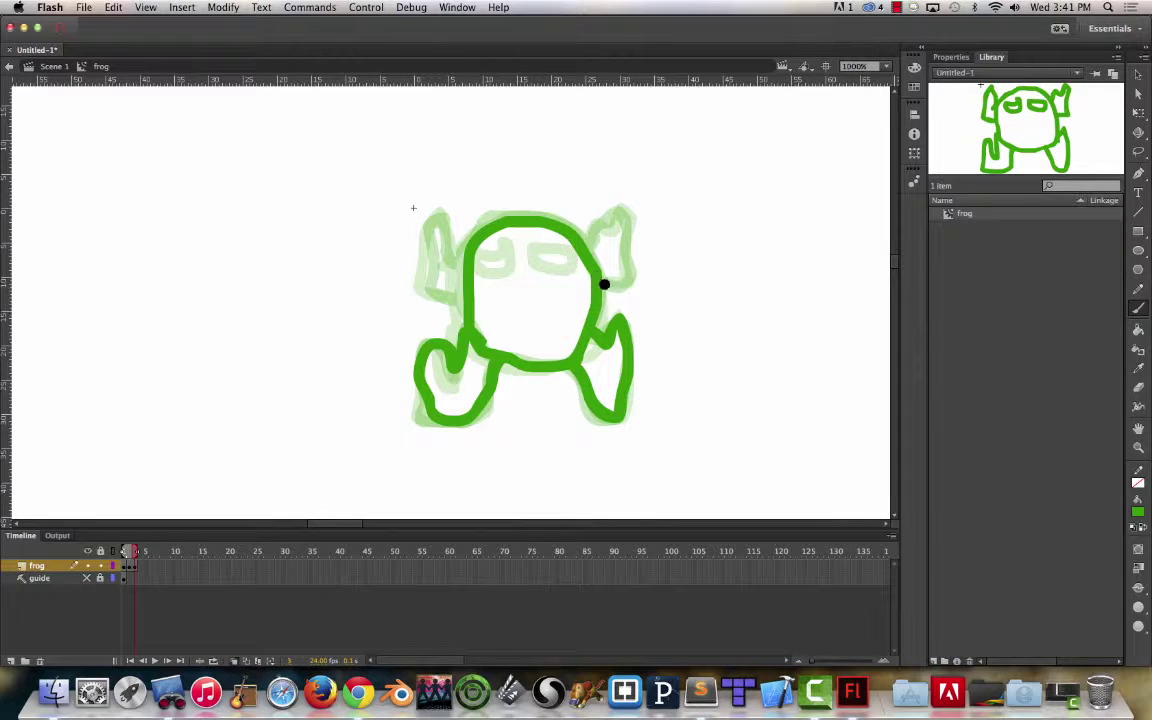
{"action": "mouse_move", "coordinate": [604, 285]}
{"action": "left_mouse_down"}
{"action": "mouse_move", "coordinate": [629, 270]}
{"action": "mouse_move", "coordinate": [617, 216]}
{"action": "mouse_move", "coordinate": [587, 245]}
{"action": "left_mouse_up"}
{"action": "mouse_move", "coordinate": [465, 249]}
{"action": "left_mouse_down"}
{"action": "mouse_move", "coordinate": [445, 221]}
{"action": "mouse_move", "coordinate": [433, 230]}
{"action": "mouse_move", "coordinate": [433, 295]}
{"action": "mouse_move", "coordinate": [464, 304]}
{"action": "left_mouse_up"}
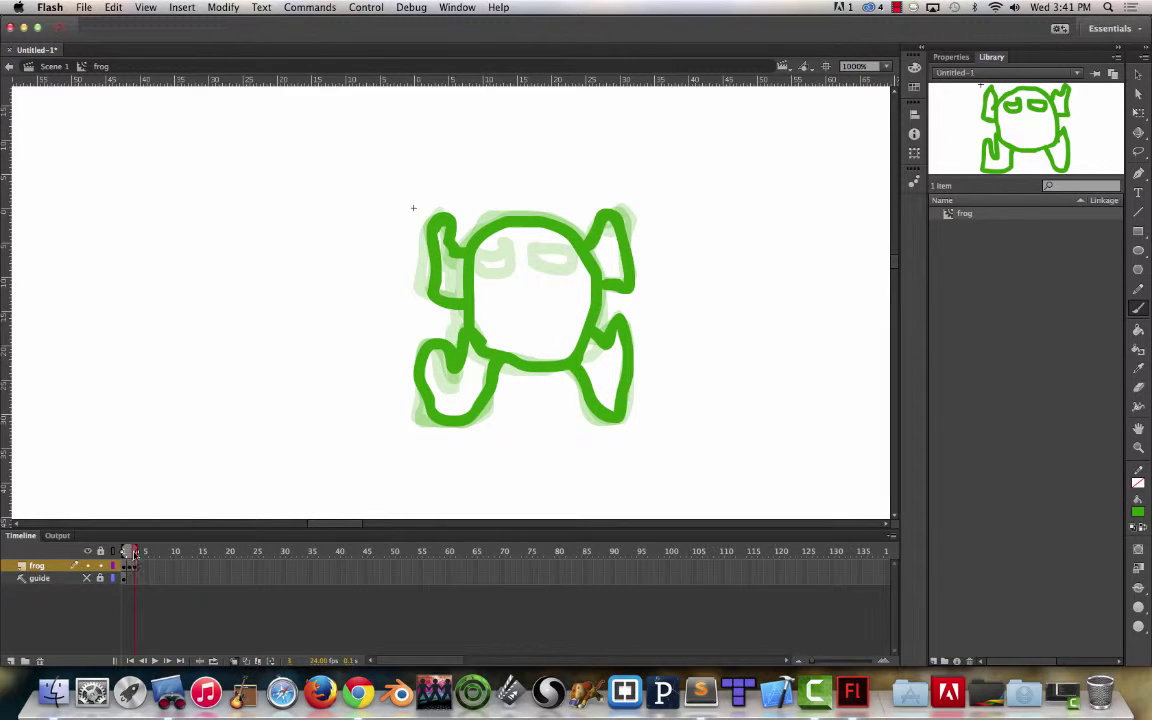
Paint the frog's two eyes on frame 2 over the onion-skinned eyes and go to frame 3
{"action": "left_click", "coordinate": [123, 555]}
{"action": "mouse_move", "coordinate": [121, 553]}
{"action": "left_mouse_down"}
{"action": "mouse_move", "coordinate": [139, 553]}
{"action": "mouse_move", "coordinate": [118, 563]}
{"action": "mouse_move", "coordinate": [125, 553]}
{"action": "left_mouse_up"}
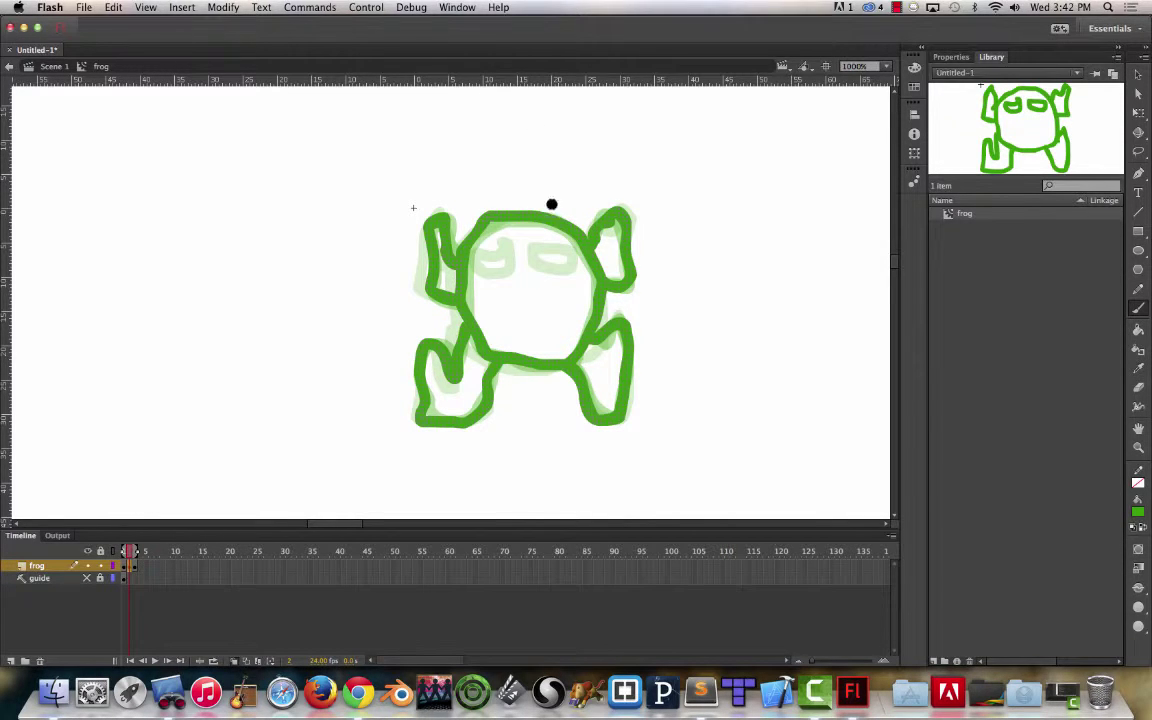
{"action": "mouse_move", "coordinate": [509, 252]}
{"action": "left_mouse_down"}
{"action": "mouse_move", "coordinate": [479, 265]}
{"action": "mouse_move", "coordinate": [492, 270]}
{"action": "mouse_move", "coordinate": [513, 250]}
{"action": "mouse_move", "coordinate": [545, 268]}
{"action": "mouse_move", "coordinate": [571, 262]}
{"action": "mouse_move", "coordinate": [526, 248]}
{"action": "left_mouse_up"}
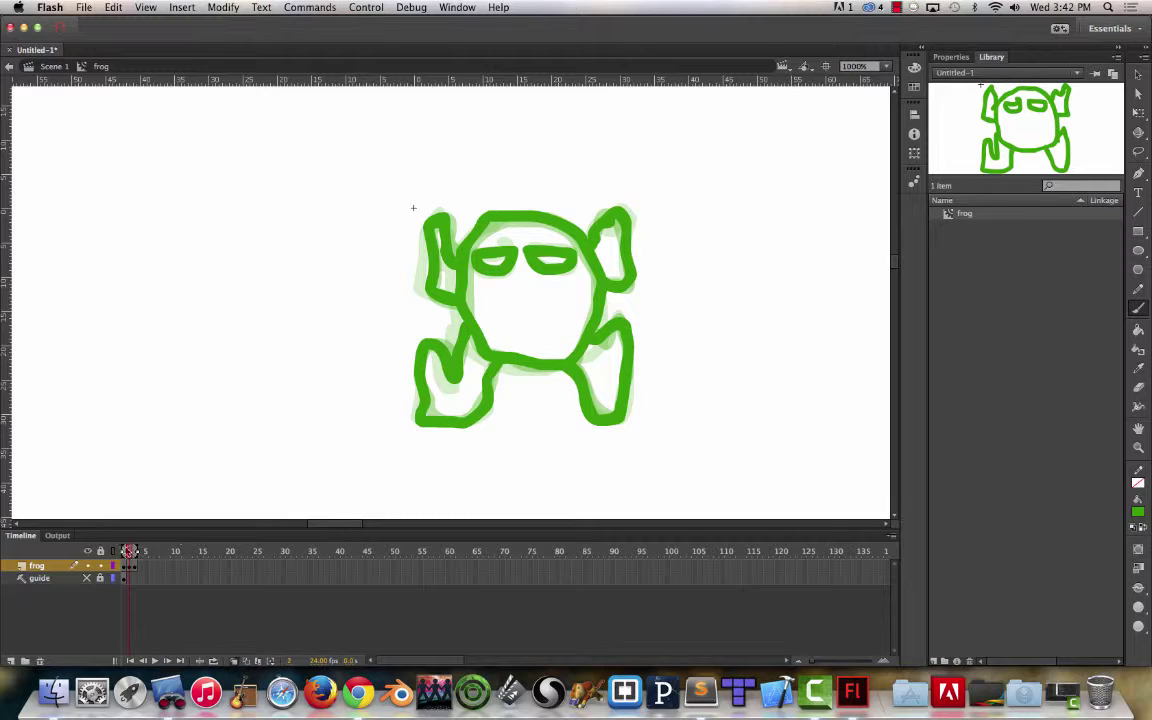
{"action": "left_click", "coordinate": [133, 551]}
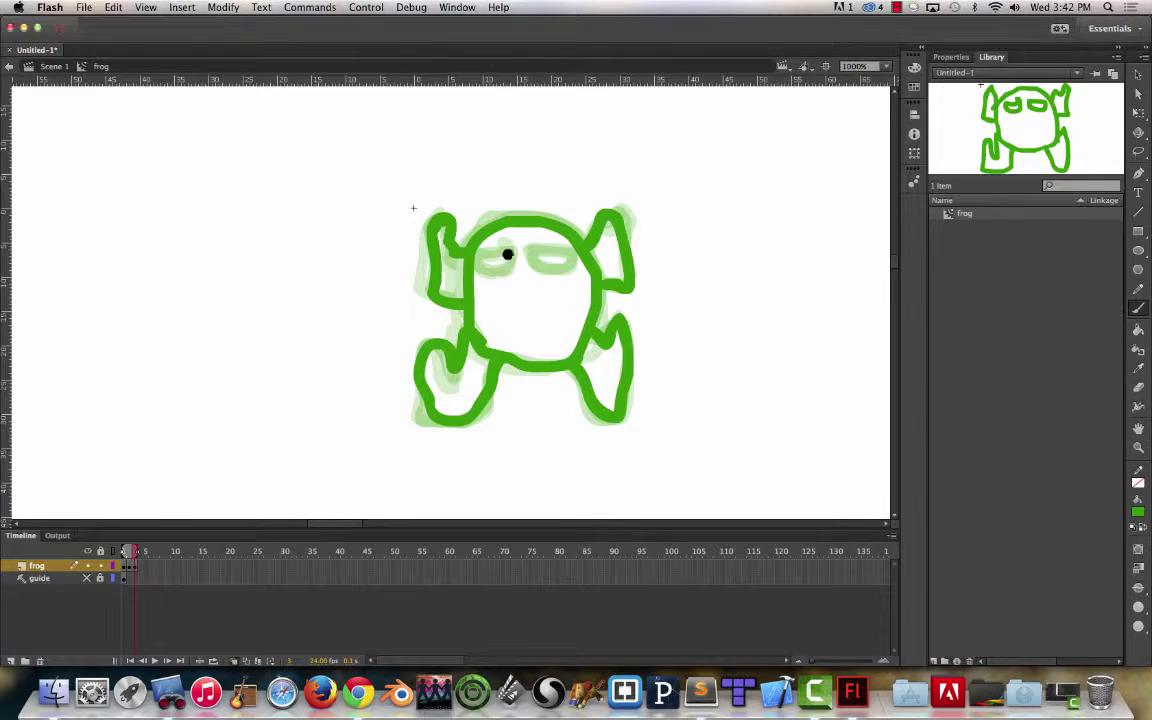
Paint the frog's two eyes on frame 3 with the green brush over the onion-skinned eyes
{"action": "mouse_move", "coordinate": [507, 252]}
{"action": "left_mouse_down"}
{"action": "mouse_move", "coordinate": [490, 250]}
{"action": "mouse_move", "coordinate": [480, 266]}
{"action": "mouse_move", "coordinate": [569, 257]}
{"action": "mouse_move", "coordinate": [545, 249]}
{"action": "left_mouse_up"}
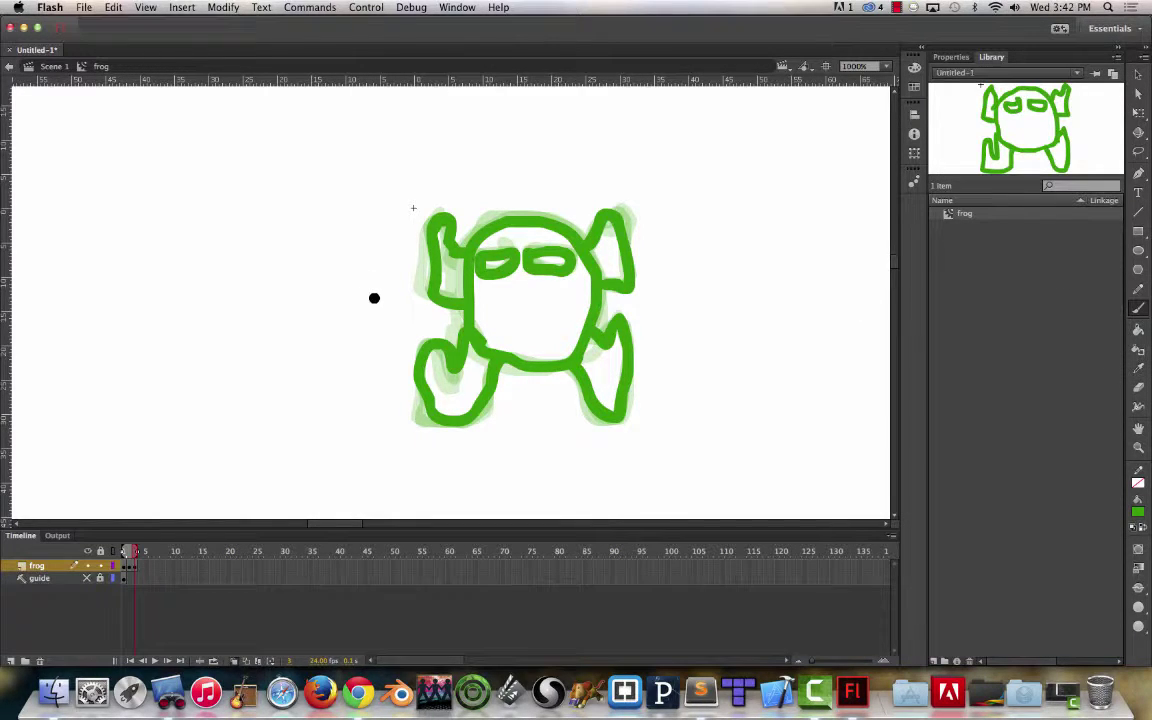
{"action": "mouse_move", "coordinate": [355, 227]}
{"action": "left_mouse_down"}
{"action": "mouse_move", "coordinate": [201, 238]}
{"action": "mouse_move", "coordinate": [353, 280]}
{"action": "mouse_move", "coordinate": [373, 247]}
{"action": "mouse_move", "coordinate": [362, 239]}
{"action": "left_mouse_up"}
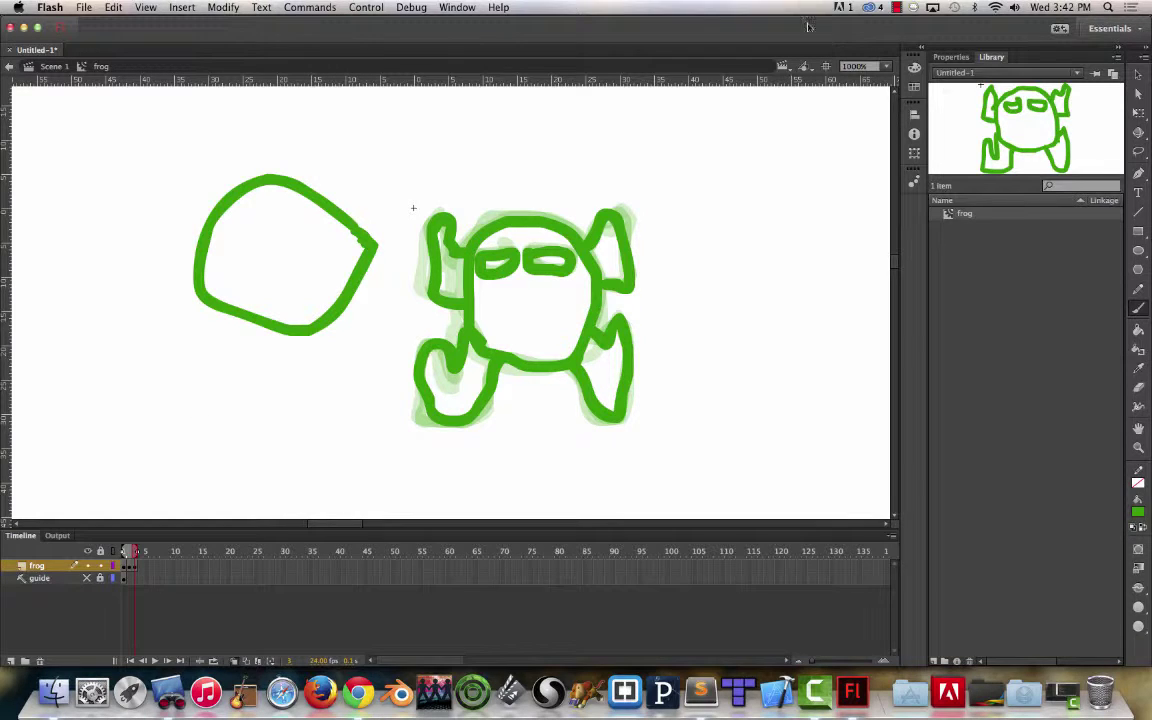
{"action": "key", "text": "v"}
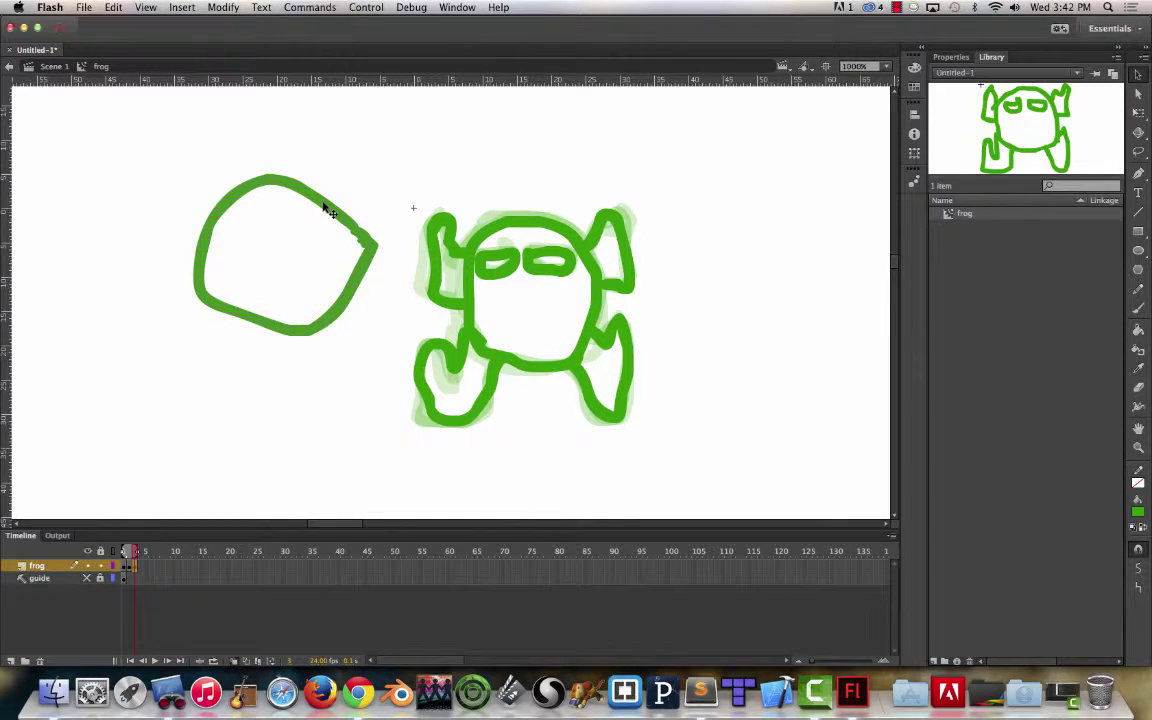
{"action": "left_click", "coordinate": [323, 207]}
{"action": "key", "text": "Delete"}
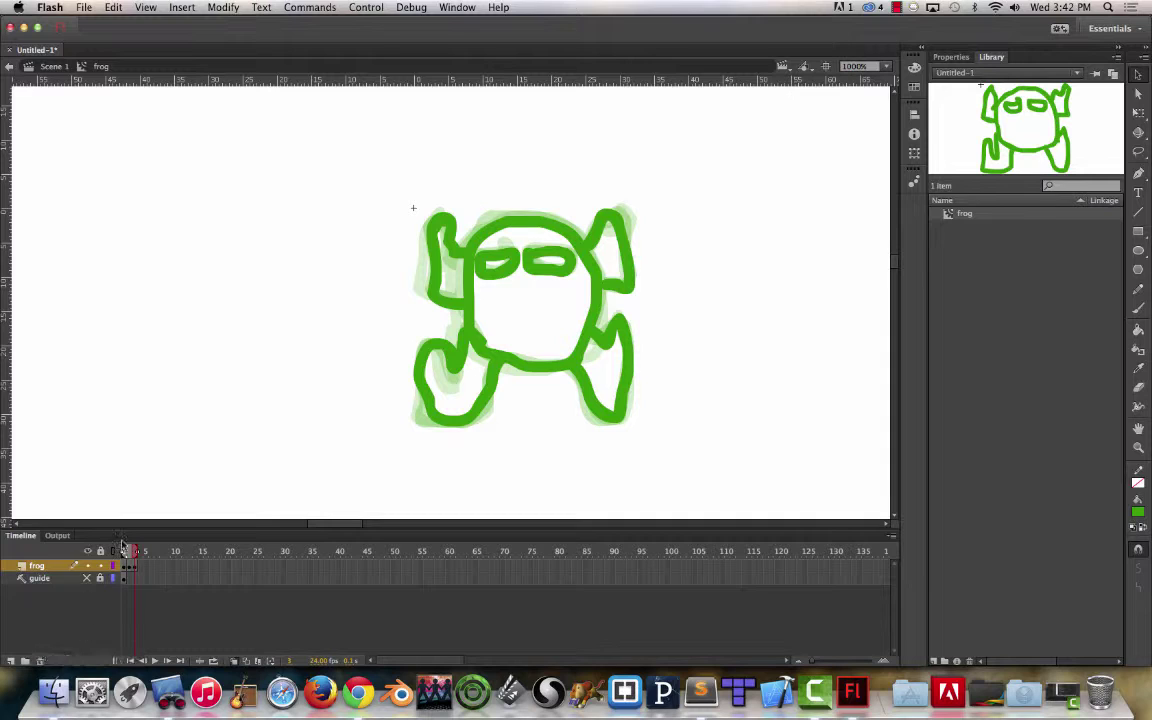
Fill the frog's body with light green on frames 3, 2 and 1 using the Paint Bucket
{"action": "mouse_move", "coordinate": [130, 551]}
{"action": "left_mouse_down"}
{"action": "mouse_move", "coordinate": [110, 553]}
{"action": "mouse_move", "coordinate": [185, 558]}
{"action": "mouse_move", "coordinate": [98, 550]}
{"action": "left_mouse_up"}
{"action": "left_click", "coordinate": [1142, 332]}
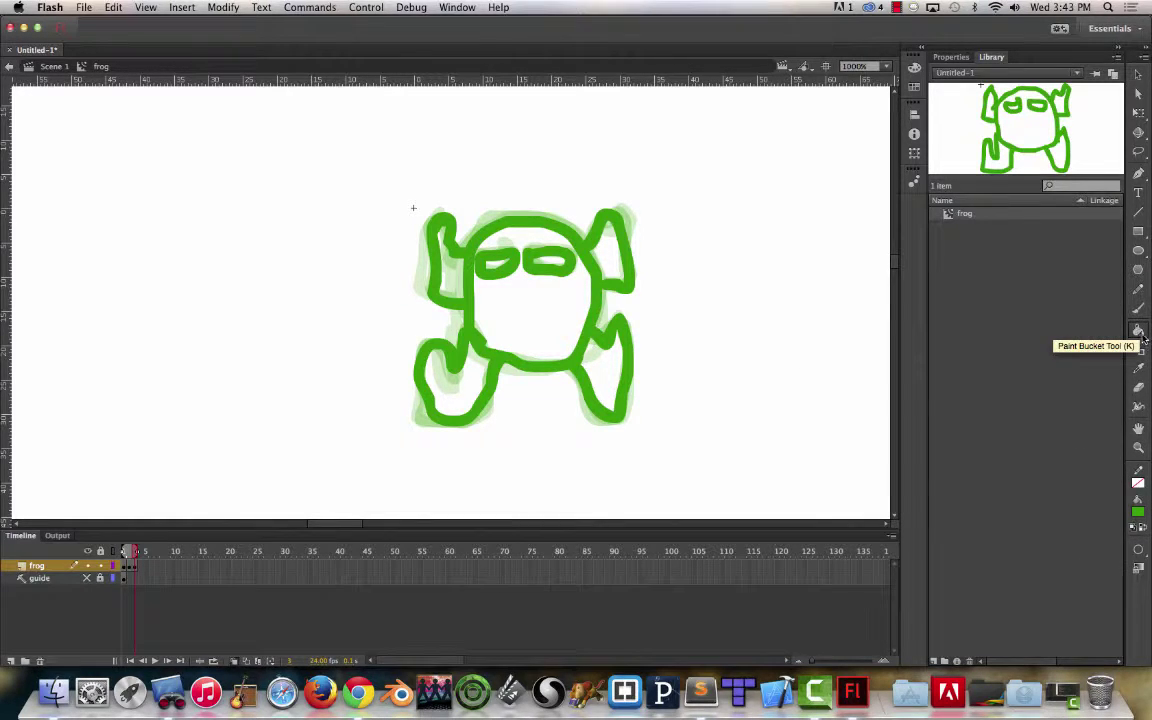
{"action": "left_click", "coordinate": [1141, 337]}
{"action": "left_click", "coordinate": [1137, 513]}
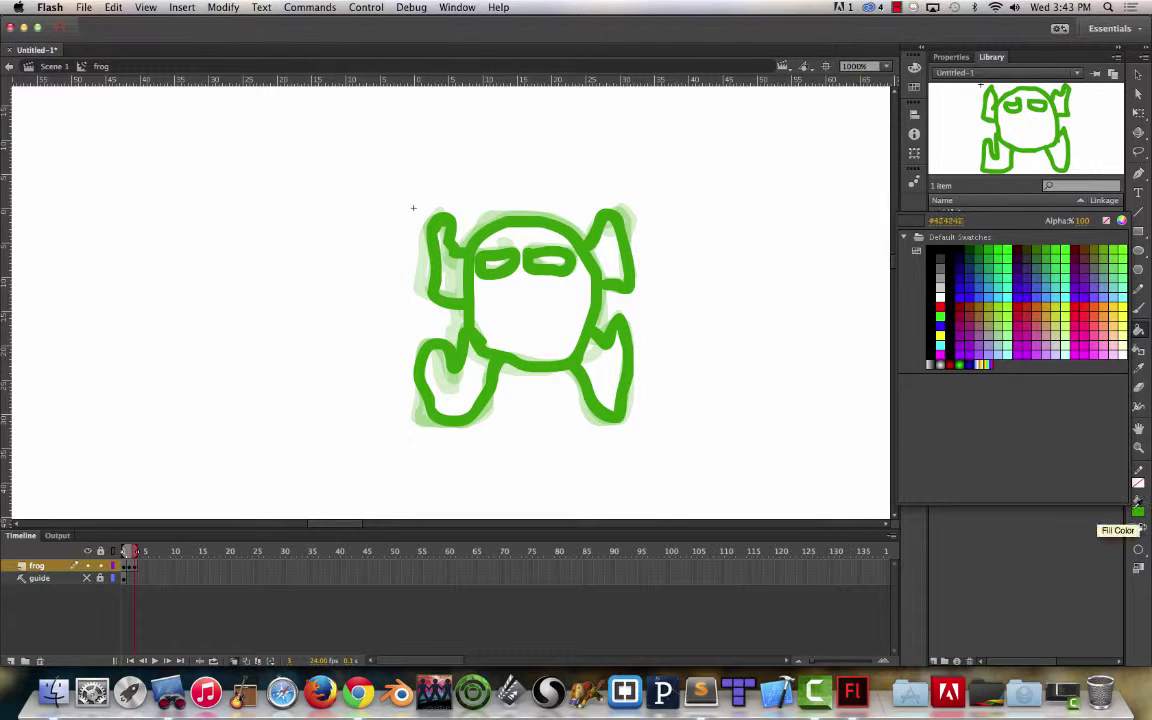
{"action": "left_click", "coordinate": [1071, 268]}
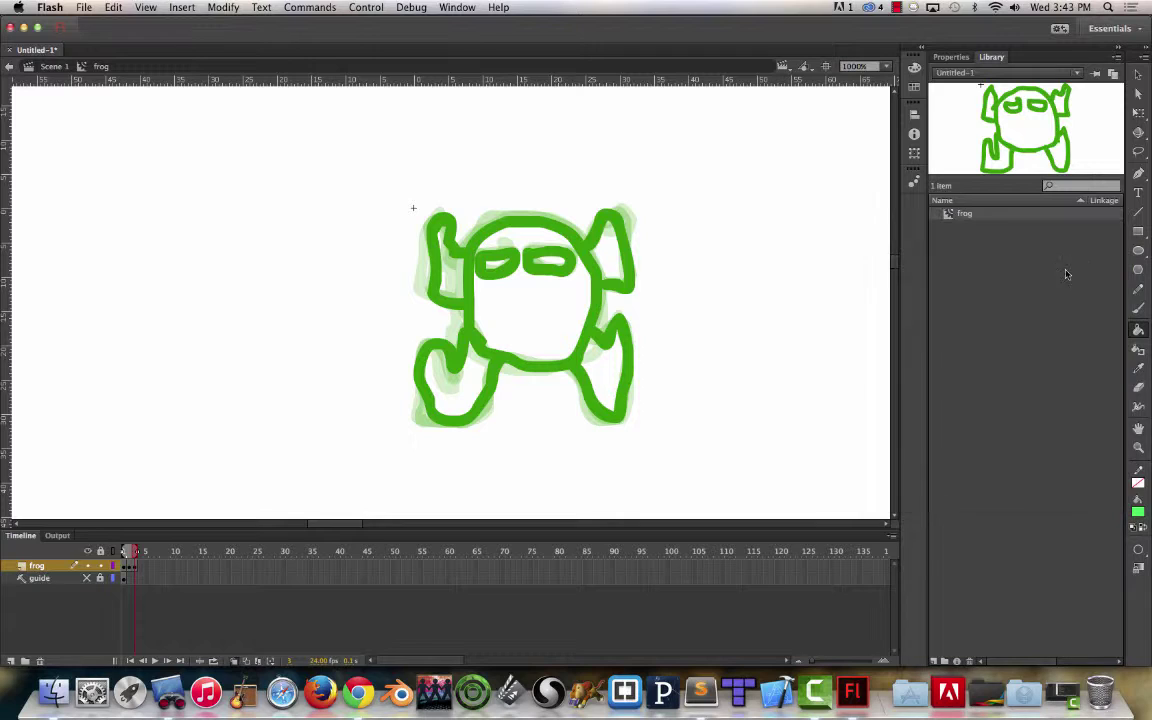
{"action": "left_click", "coordinate": [533, 326]}
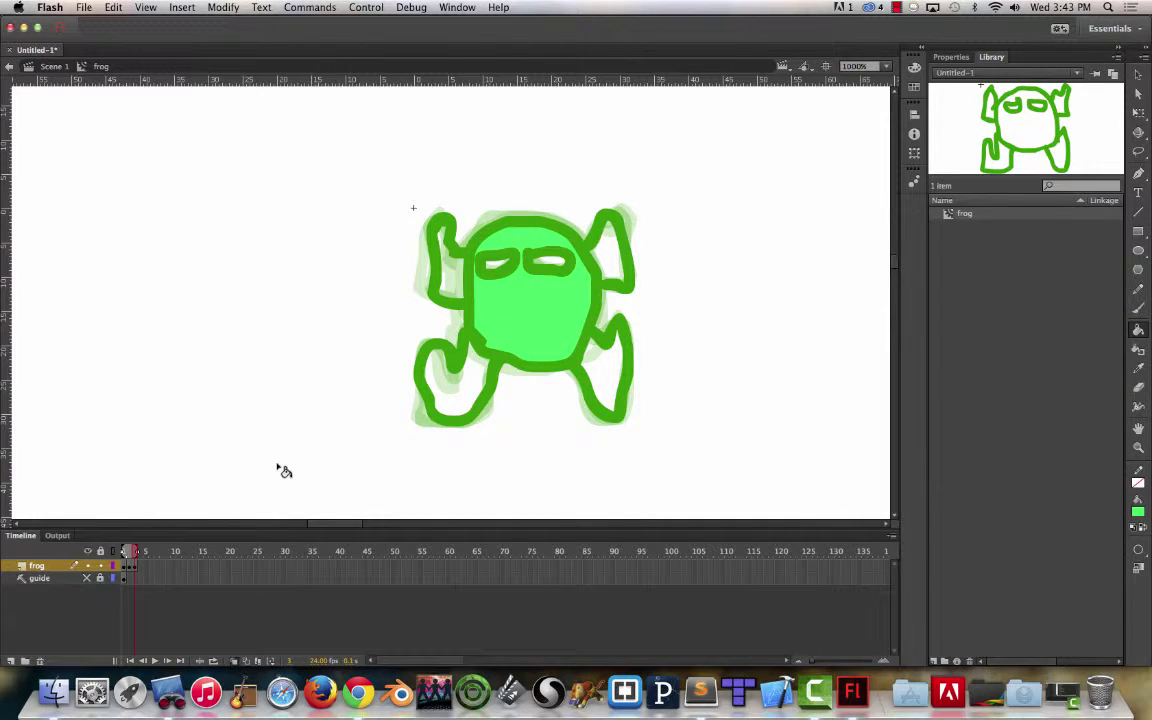
{"action": "left_click", "coordinate": [540, 314]}
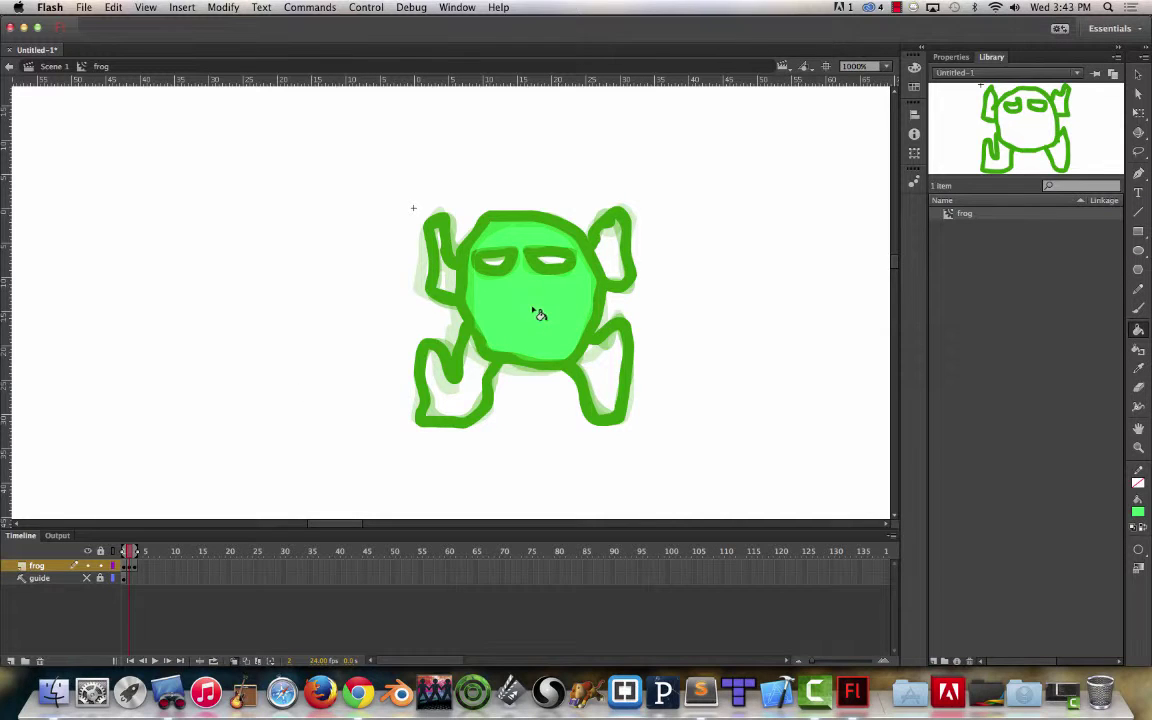
{"action": "left_click", "coordinate": [516, 311]}
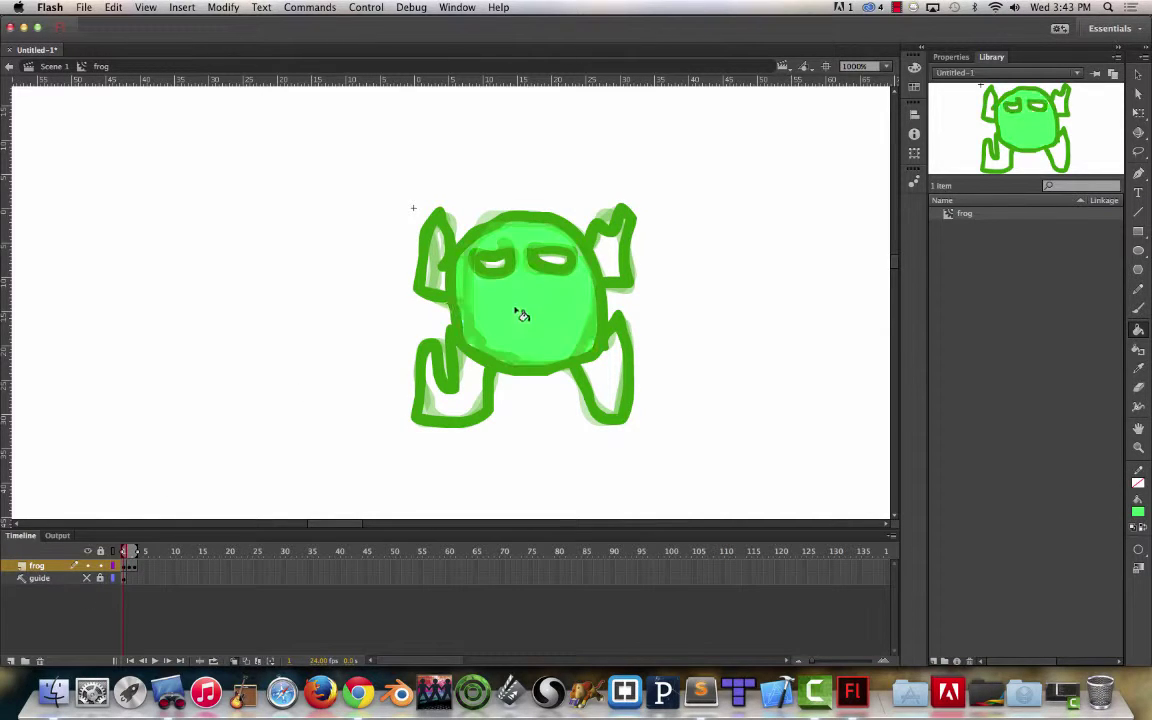
Turn off onion skinning and stay on frame 1 of the frog clip
{"action": "left_click", "coordinate": [238, 661]}
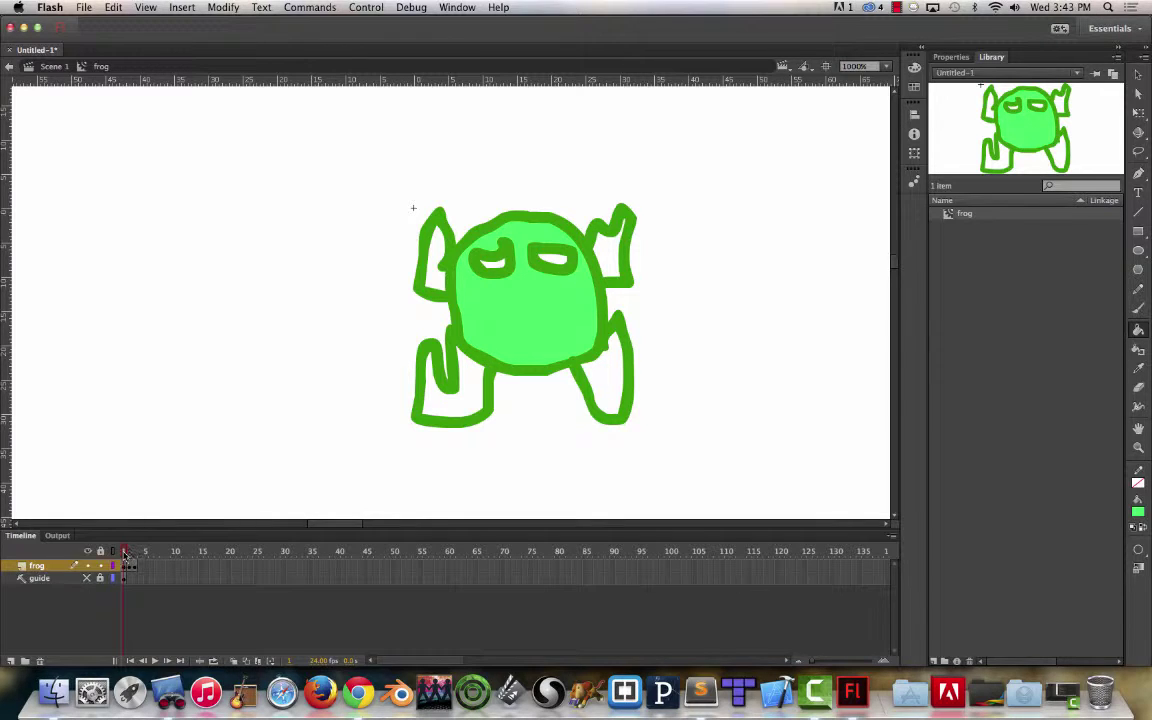
{"action": "mouse_move", "coordinate": [124, 553]}
{"action": "left_mouse_down"}
{"action": "mouse_move", "coordinate": [138, 553]}
{"action": "mouse_move", "coordinate": [53, 553]}
{"action": "left_mouse_up"}
{"action": "left_click", "coordinate": [1139, 514]}
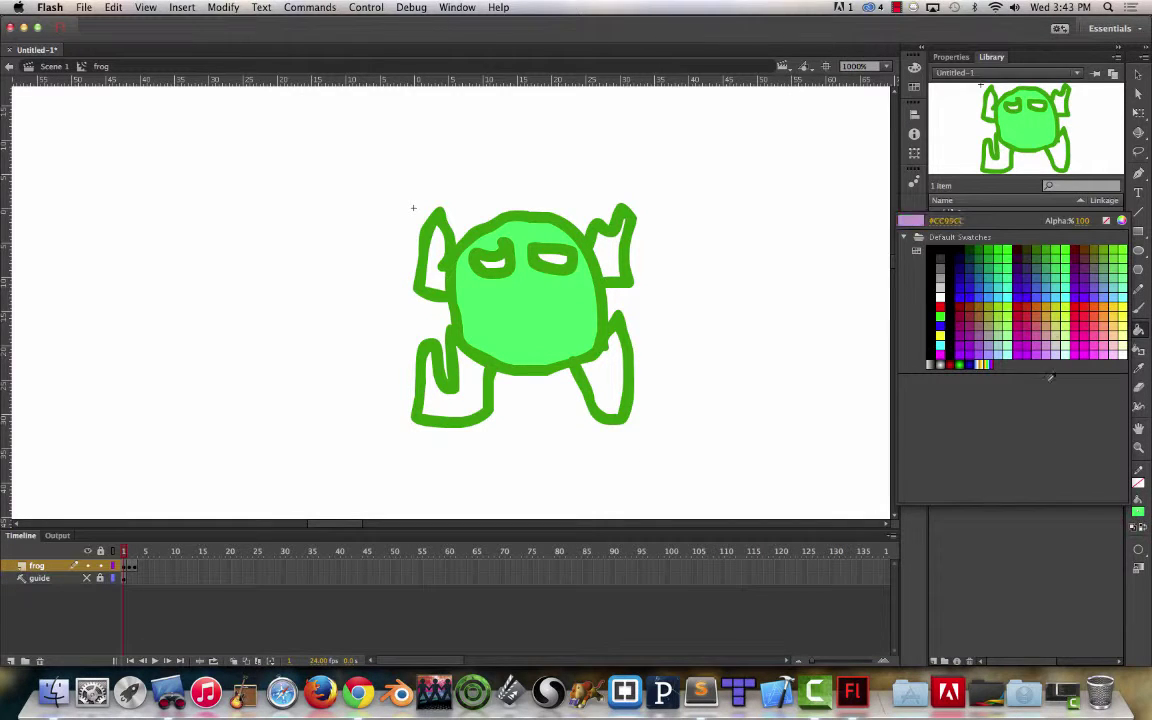
{"action": "left_click", "coordinate": [1113, 247]}
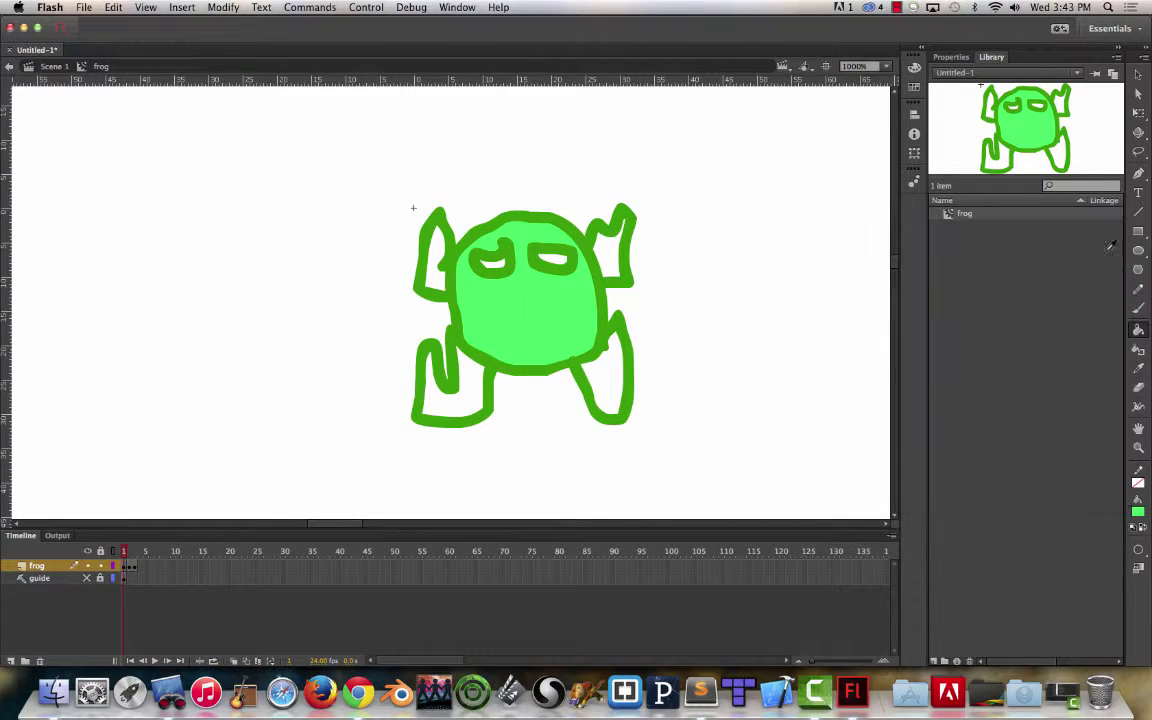
{"action": "left_click", "coordinate": [610, 252]}
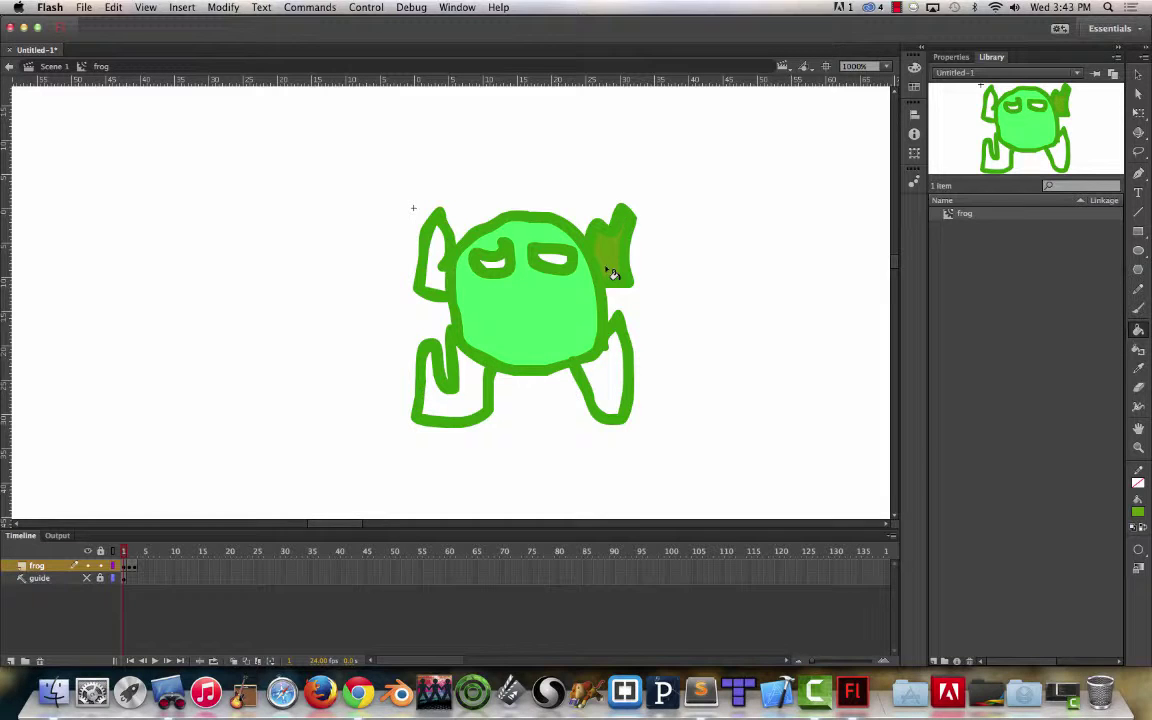
{"action": "key", "text": "super+z"}
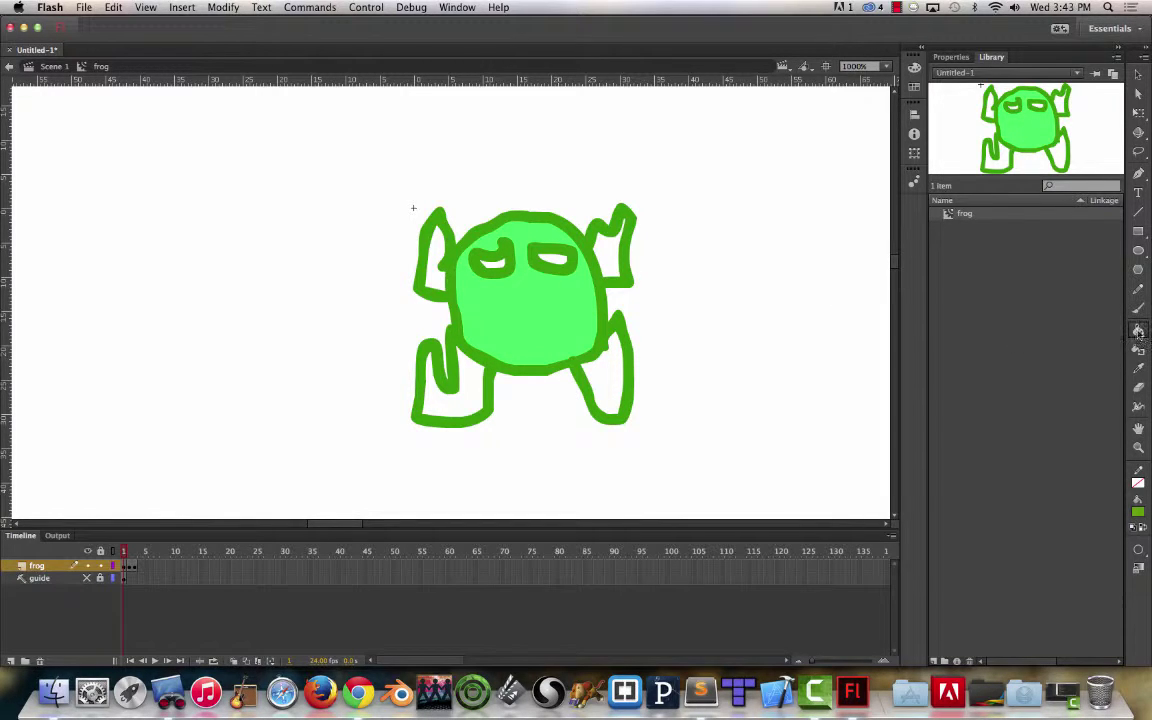
{"action": "left_click", "coordinate": [1139, 511]}
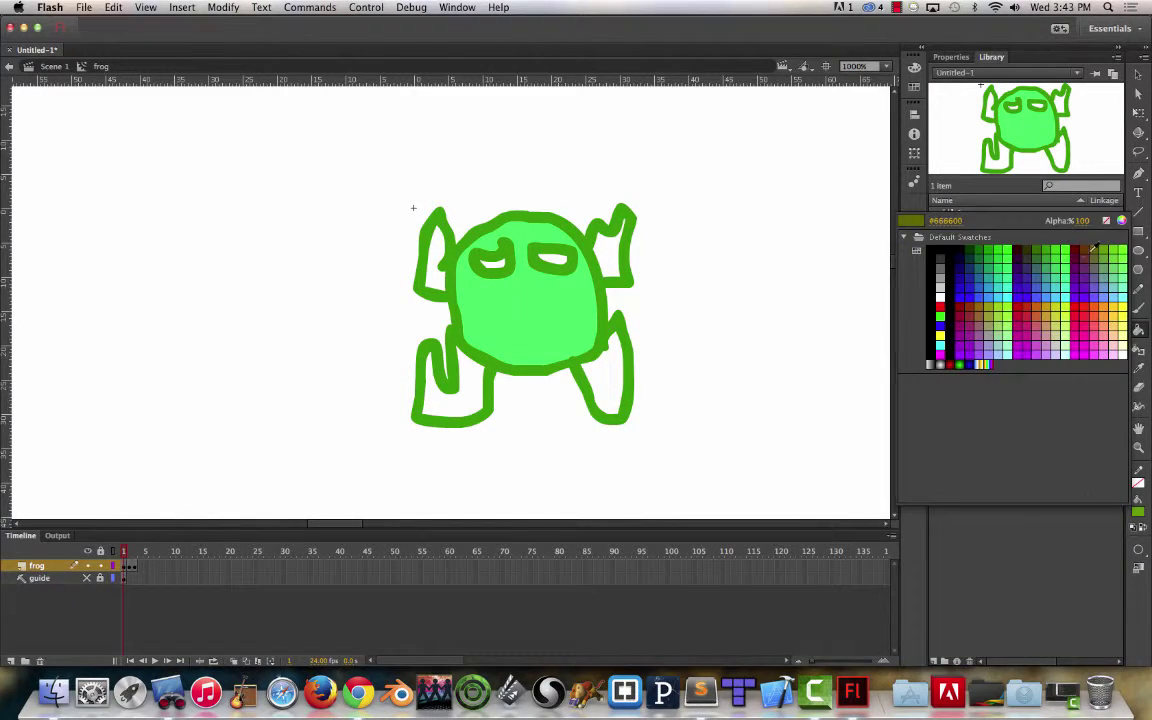
{"action": "left_click", "coordinate": [1112, 275]}
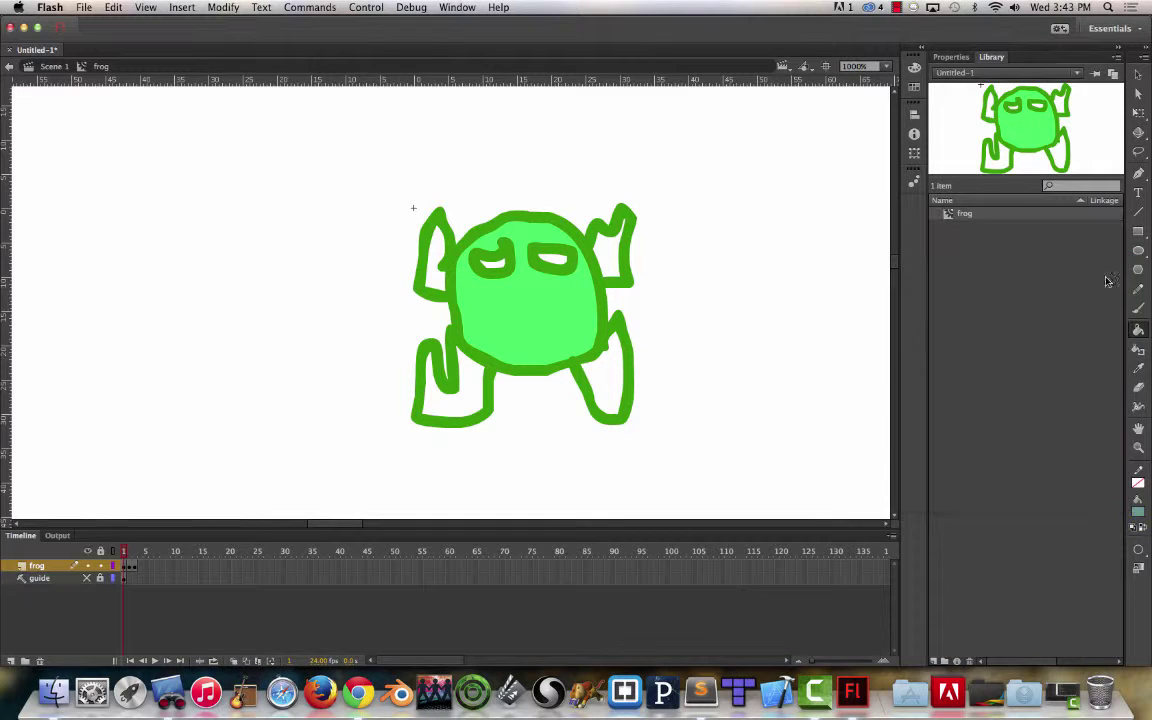
{"action": "left_click", "coordinate": [610, 248]}
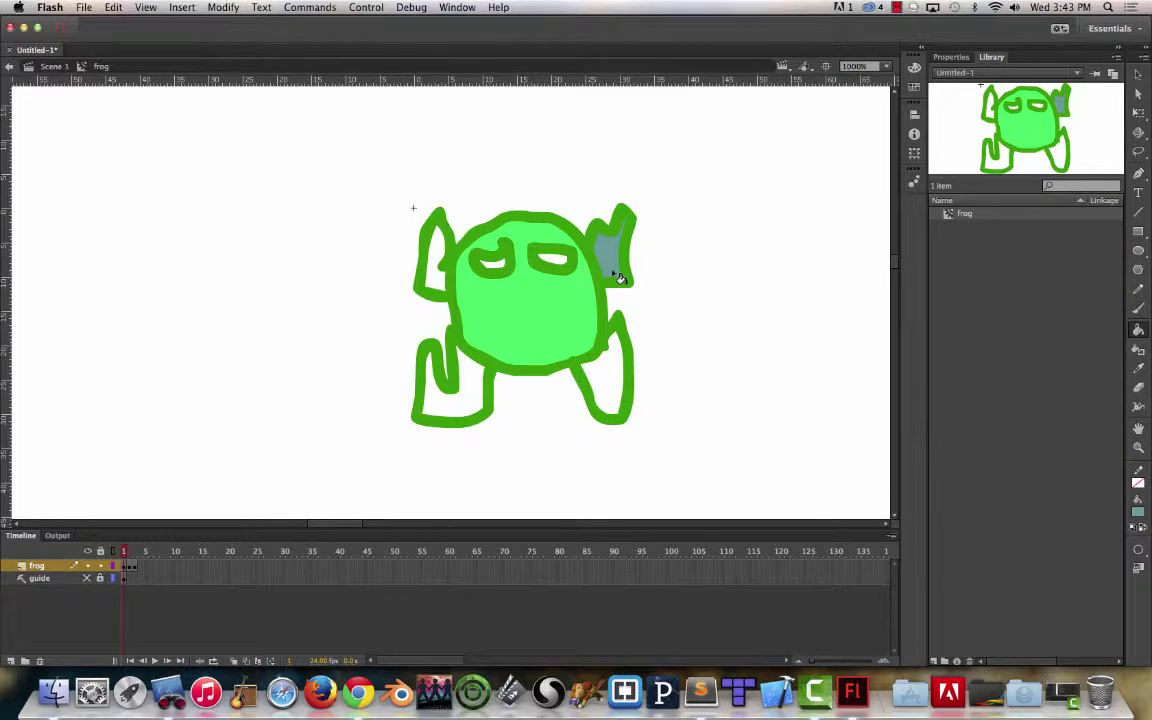
{"action": "key", "text": "super+z"}
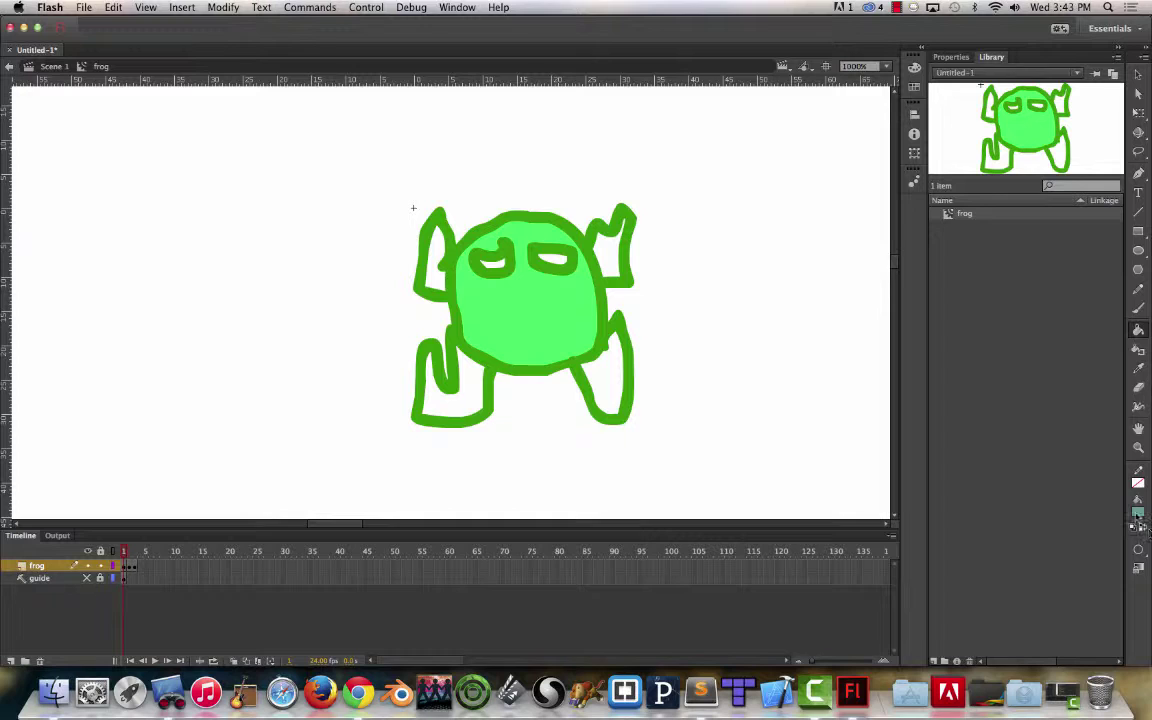
Choose a light turquoise fill and fill all four of the frog's legs on frame 1
{"action": "left_click", "coordinate": [1139, 512]}
{"action": "left_click", "coordinate": [1113, 291]}
{"action": "left_click", "coordinate": [614, 250]}
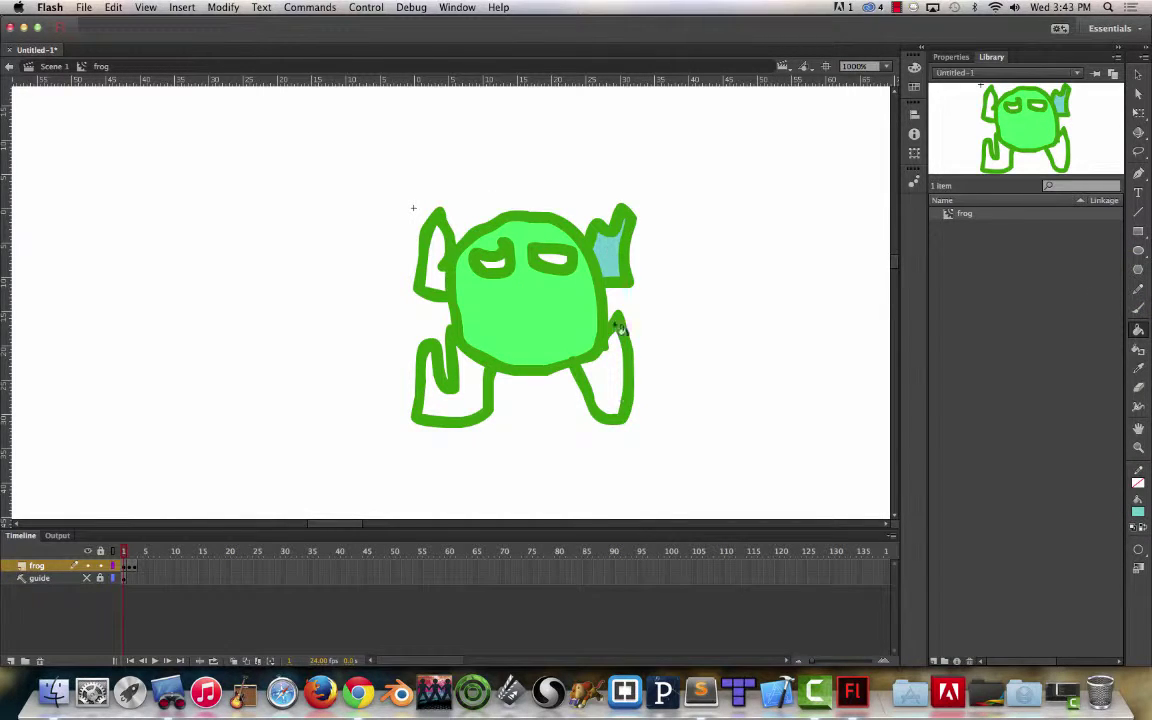
{"action": "left_click", "coordinate": [617, 374]}
{"action": "left_click", "coordinate": [432, 400]}
{"action": "left_click", "coordinate": [440, 274]}
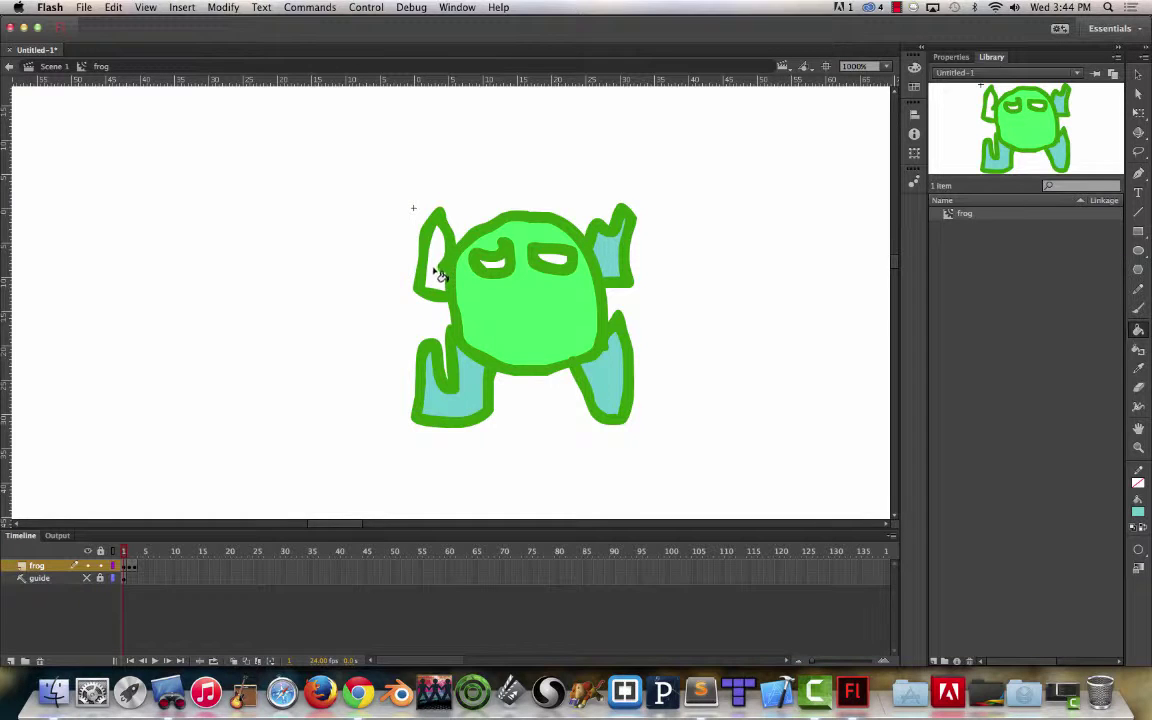
{"action": "left_click", "coordinate": [440, 277]}
Fill all four of the frog's legs on frame 2 with the same light turquoise
{"action": "key", "text": "period"}
{"action": "left_click", "coordinate": [442, 262]}
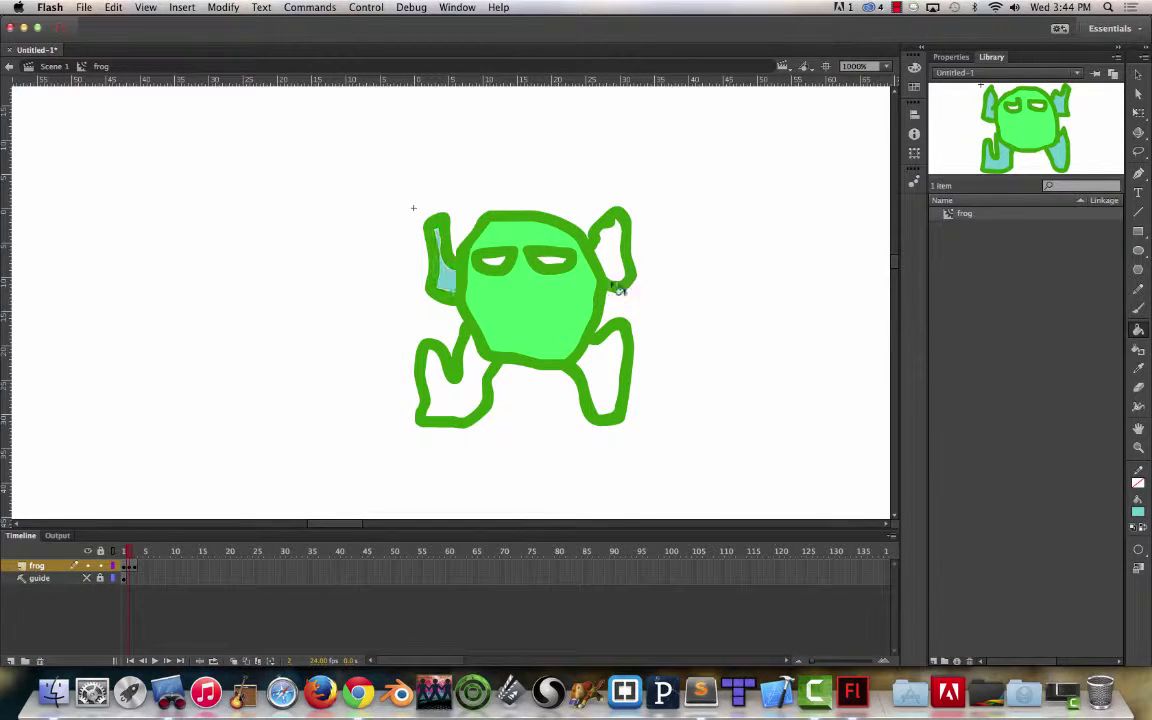
{"action": "left_click", "coordinate": [620, 260]}
{"action": "left_click", "coordinate": [602, 383]}
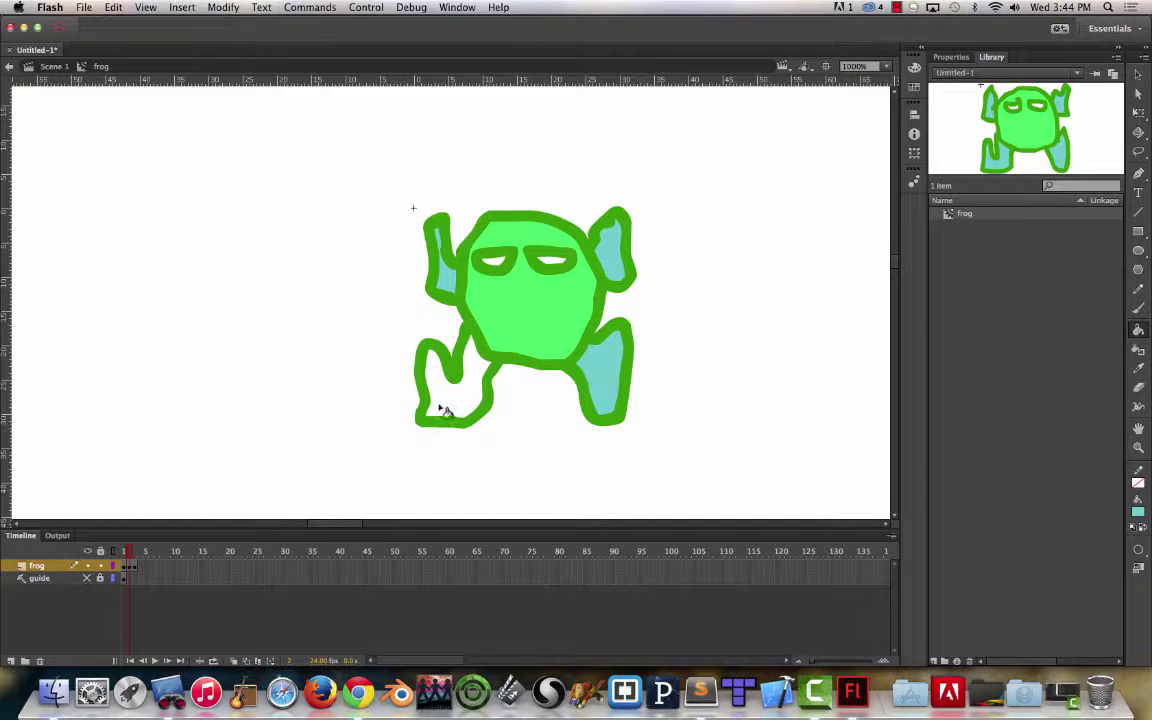
{"action": "left_click", "coordinate": [445, 410]}
Fill all four of the frog's legs on frame 3 with the same light turquoise
{"action": "key", "text": "period"}
{"action": "left_click", "coordinate": [452, 385]}
{"action": "left_click", "coordinate": [460, 274]}
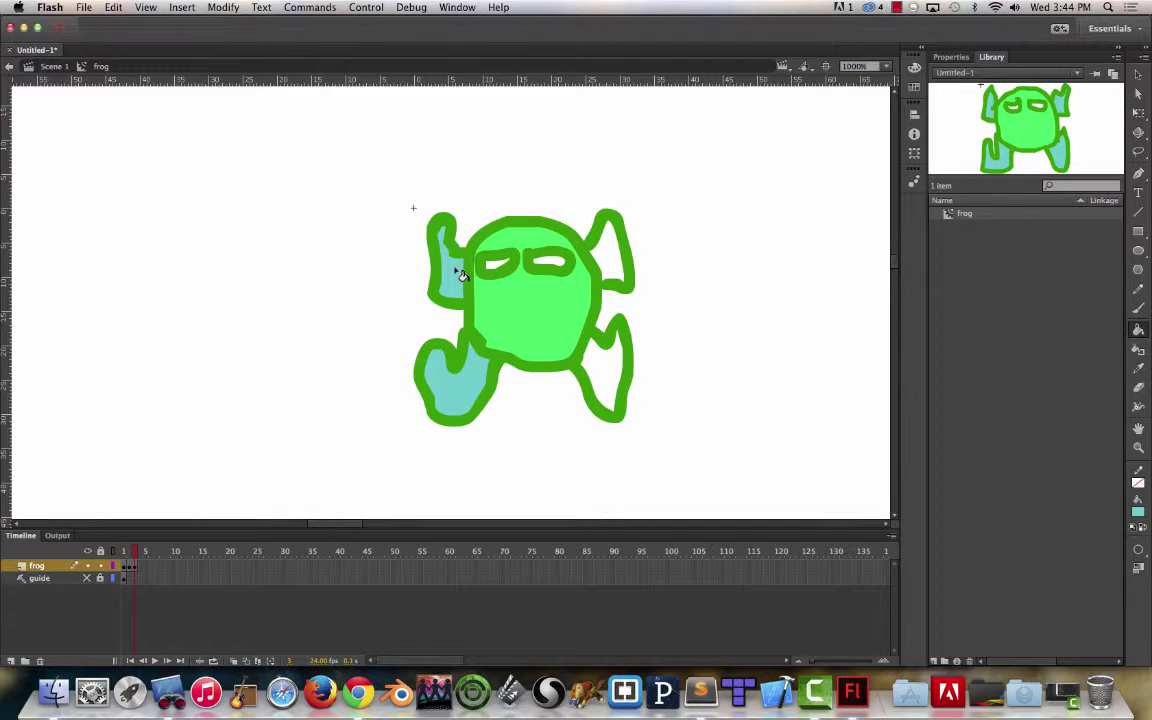
{"action": "left_click", "coordinate": [617, 257]}
{"action": "left_click", "coordinate": [604, 385]}
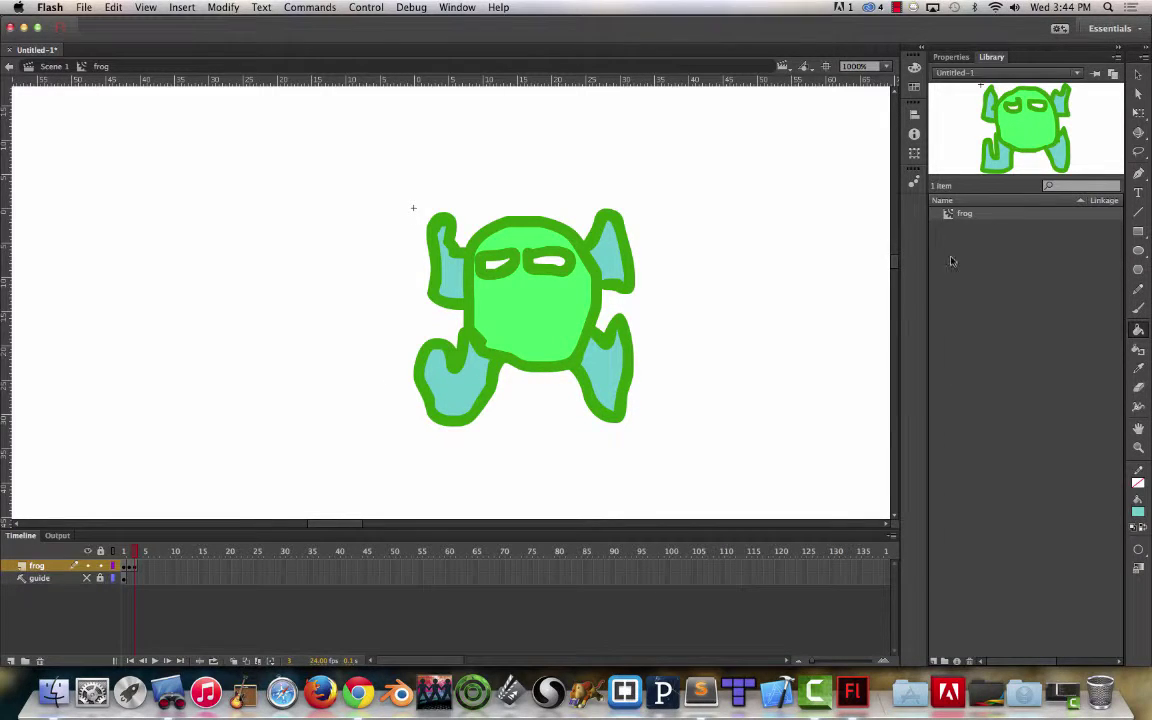
Choose a dark brown fill, fill the insides of the frog's eyes on frame 3, and undo the stray fill on the eye outline
{"action": "left_click", "coordinate": [1138, 511]}
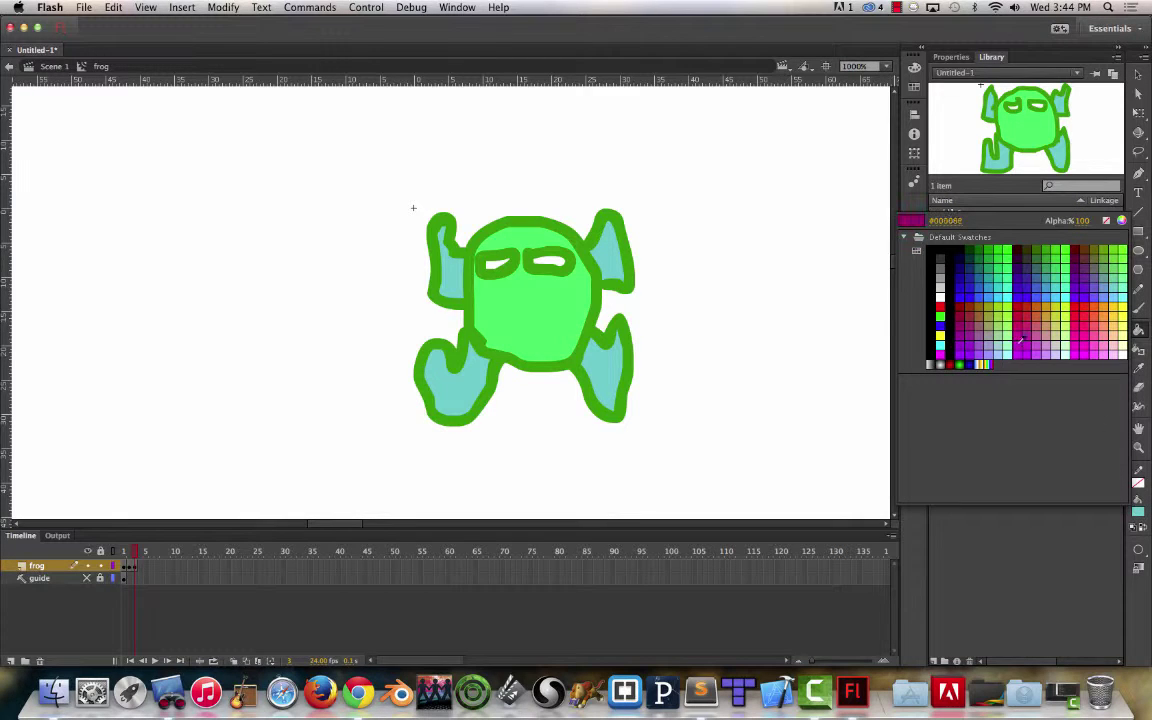
{"action": "left_click", "coordinate": [1030, 243]}
{"action": "left_click_drag", "start_coordinate": [538, 261], "coordinate": [560, 268]}
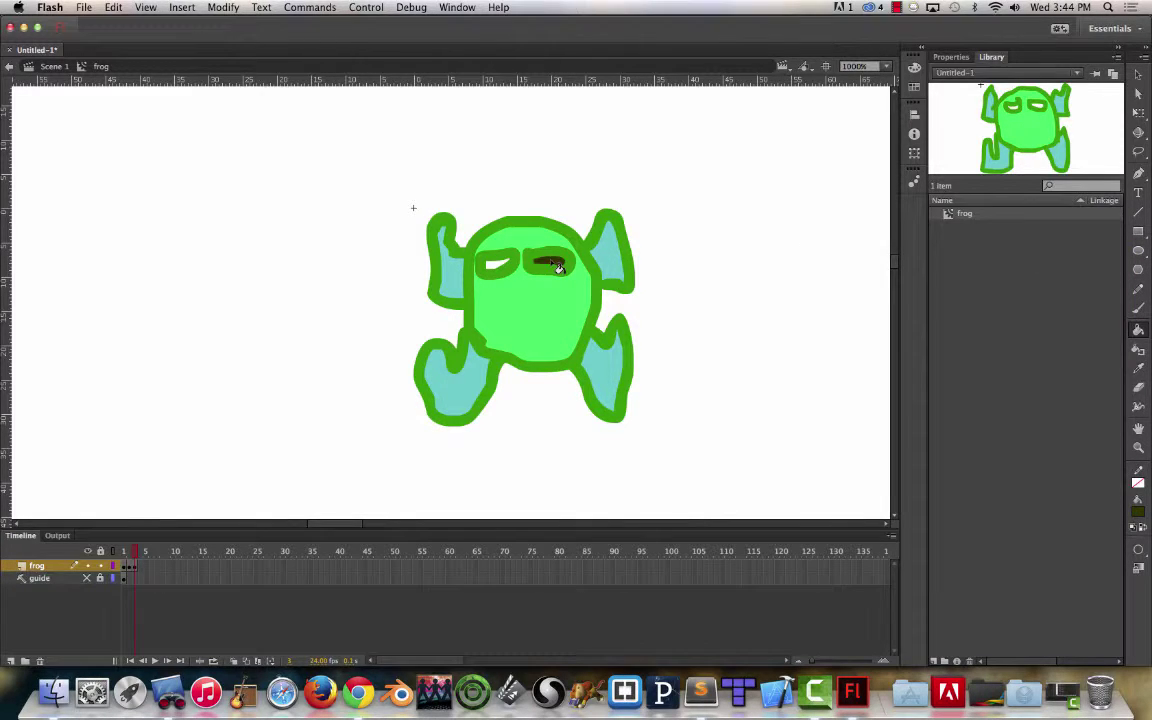
{"action": "left_click_drag", "start_coordinate": [480, 262], "coordinate": [498, 276]}
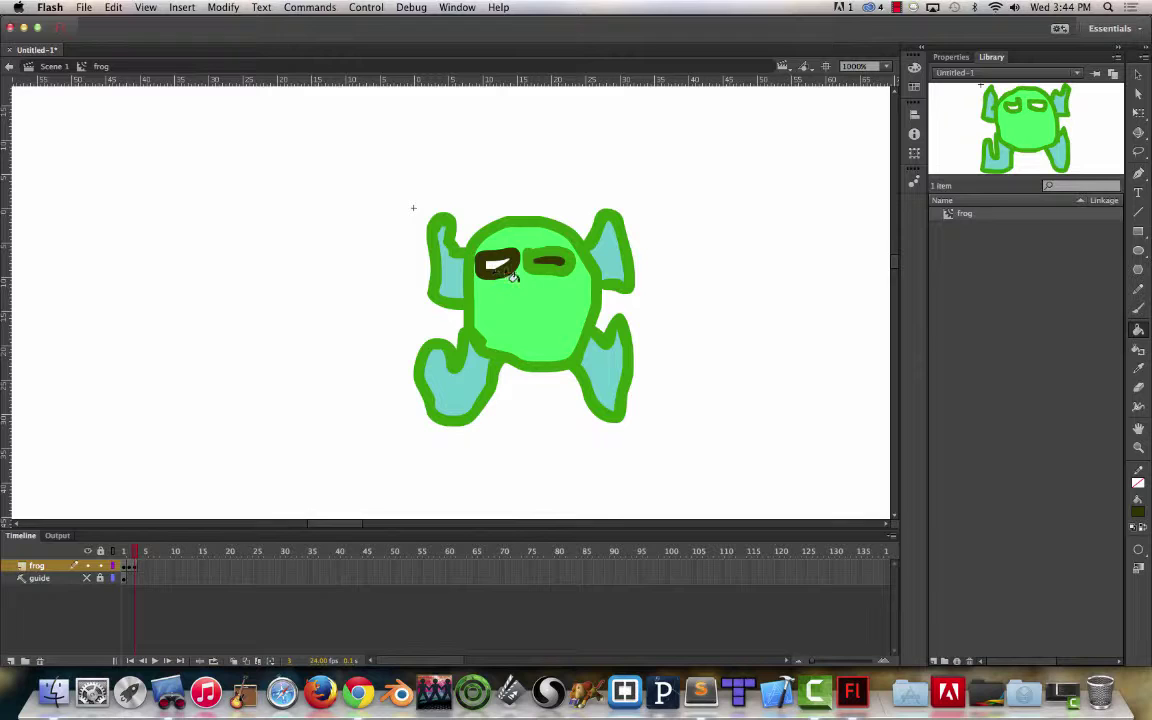
{"action": "key", "text": "super+z"}
{"action": "key", "text": "super+z"}
Fill the insides of both frog eyes with dark brown on frames 2 and 1
{"action": "left_click_drag", "start_coordinate": [486, 260], "coordinate": [500, 264]}
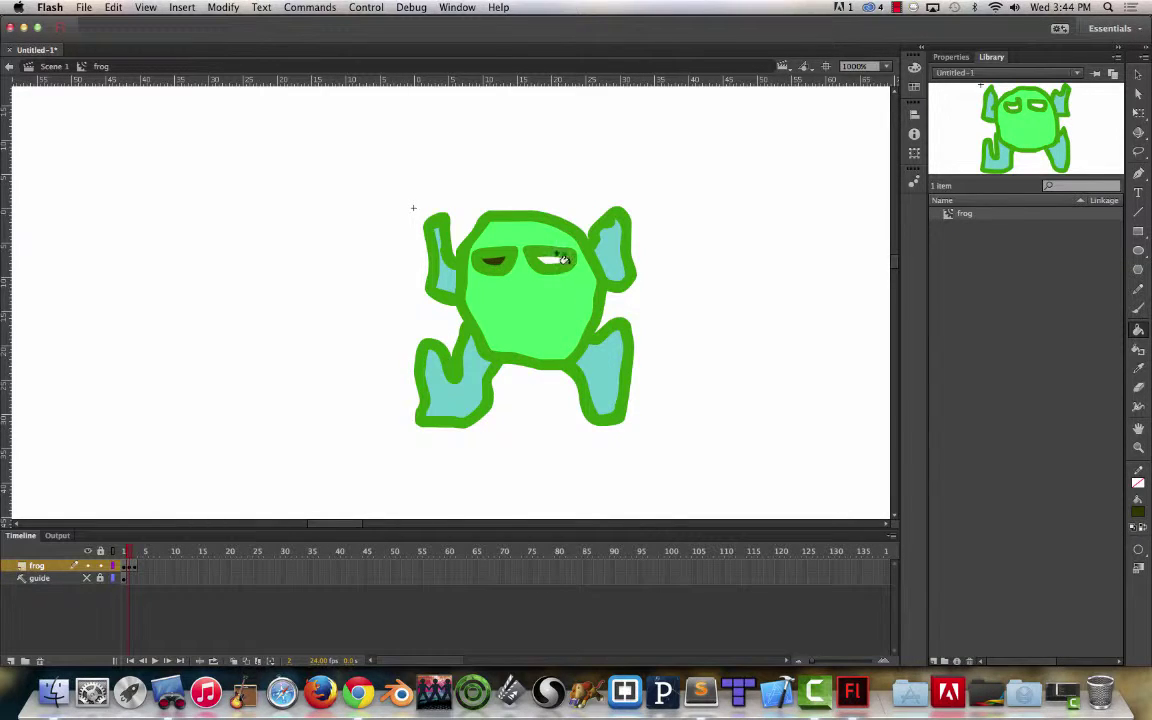
{"action": "key", "text": "super+z"}
{"action": "key", "text": "super+z"}
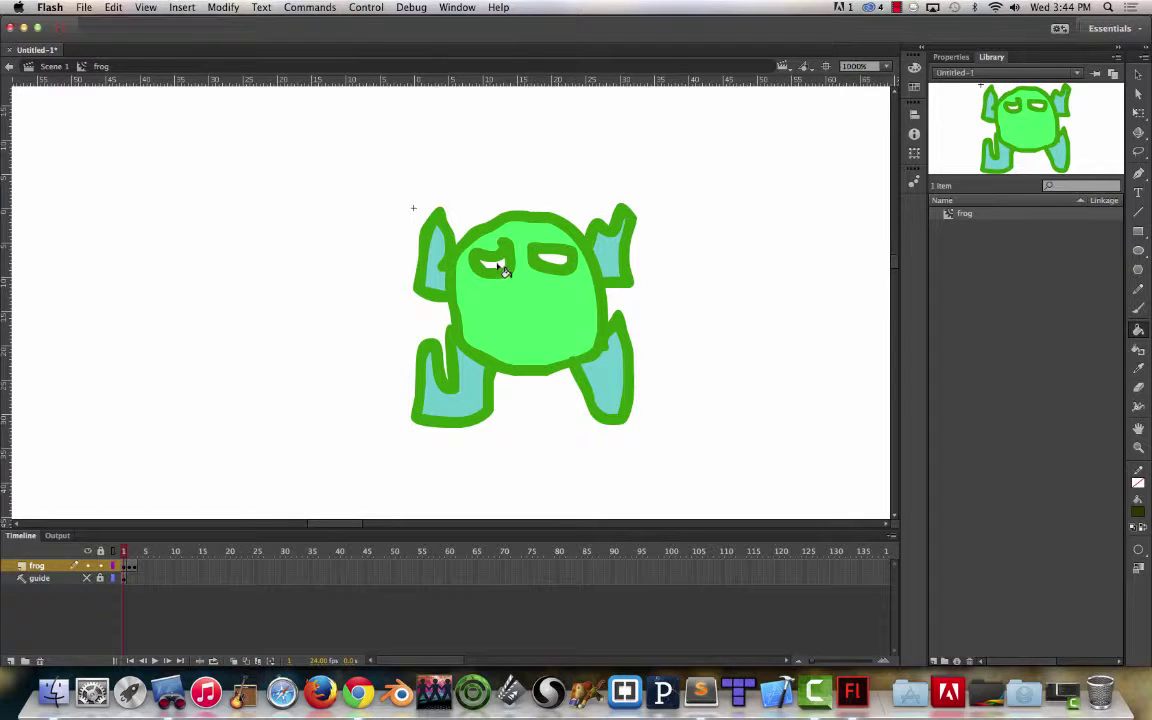
{"action": "left_click", "coordinate": [492, 263]}
{"action": "left_click", "coordinate": [552, 260]}
Turn on looping over the three frames and play the frog animation
{"action": "left_click", "coordinate": [213, 662]}
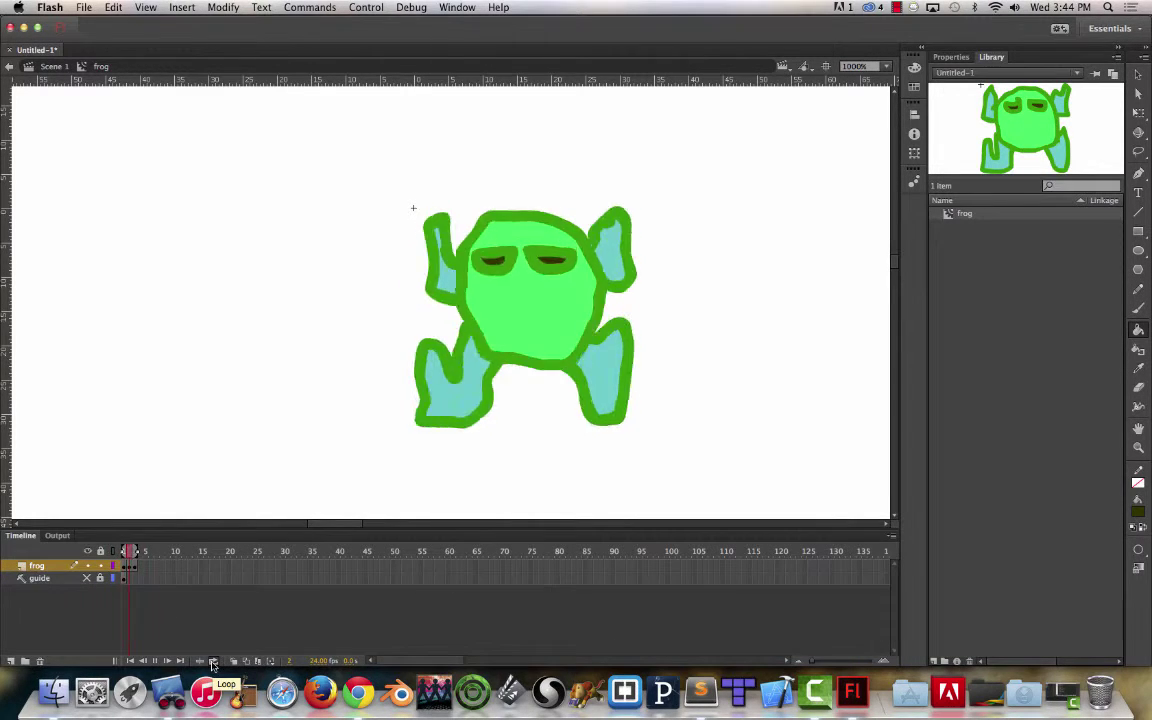
{"action": "key", "text": "Return"}
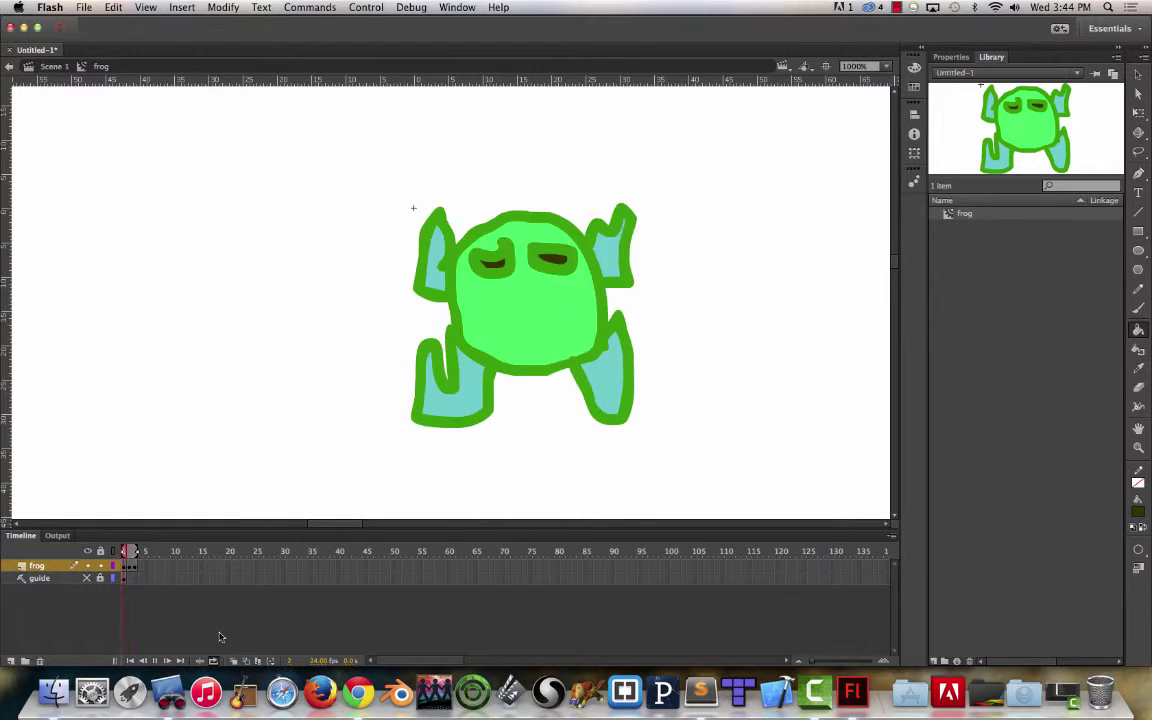
View the looping frog animation at 100% zoom, and stop the playback
{"action": "key", "text": "super+minus"}
{"action": "key", "text": "super+minus"}
{"action": "key", "text": "super+minus"}
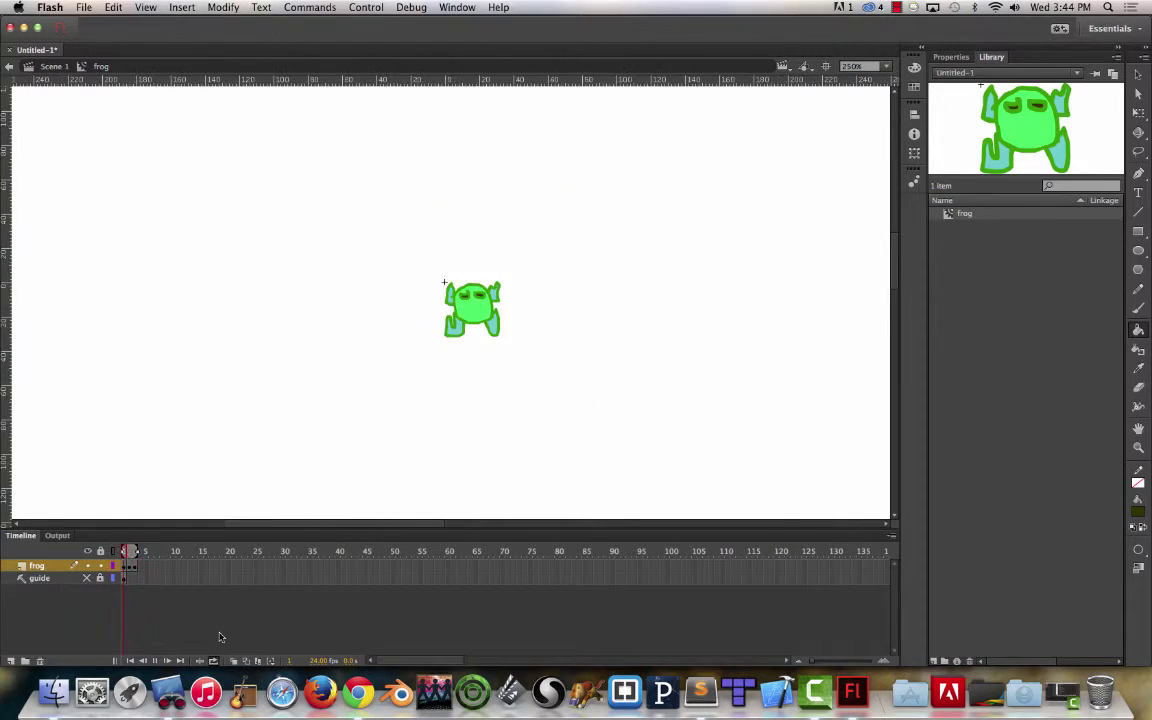
{"action": "key", "text": "super+minus"}
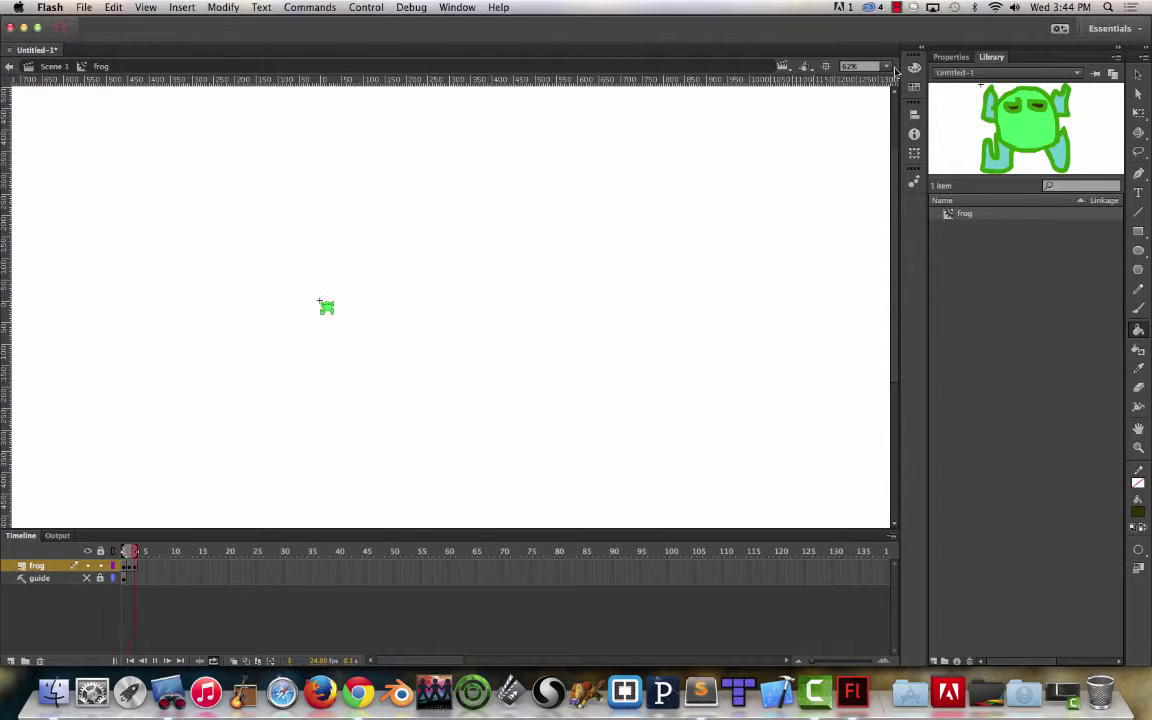
{"action": "left_click", "coordinate": [883, 67]}
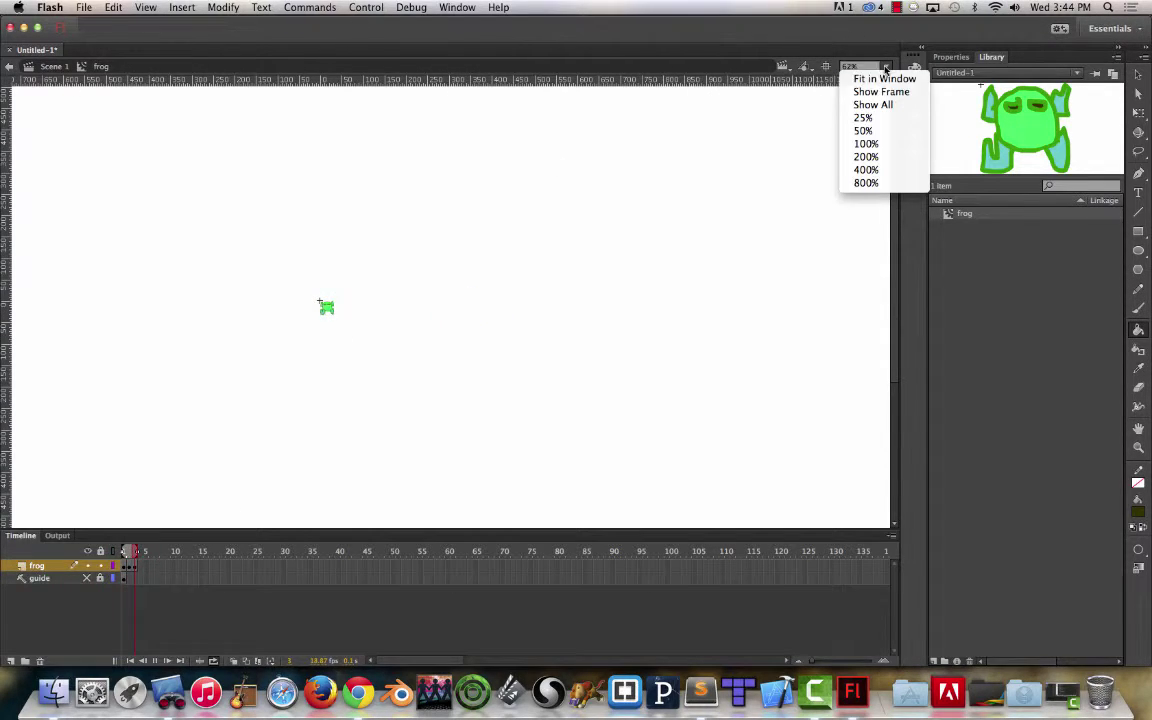
{"action": "left_click", "coordinate": [866, 144]}
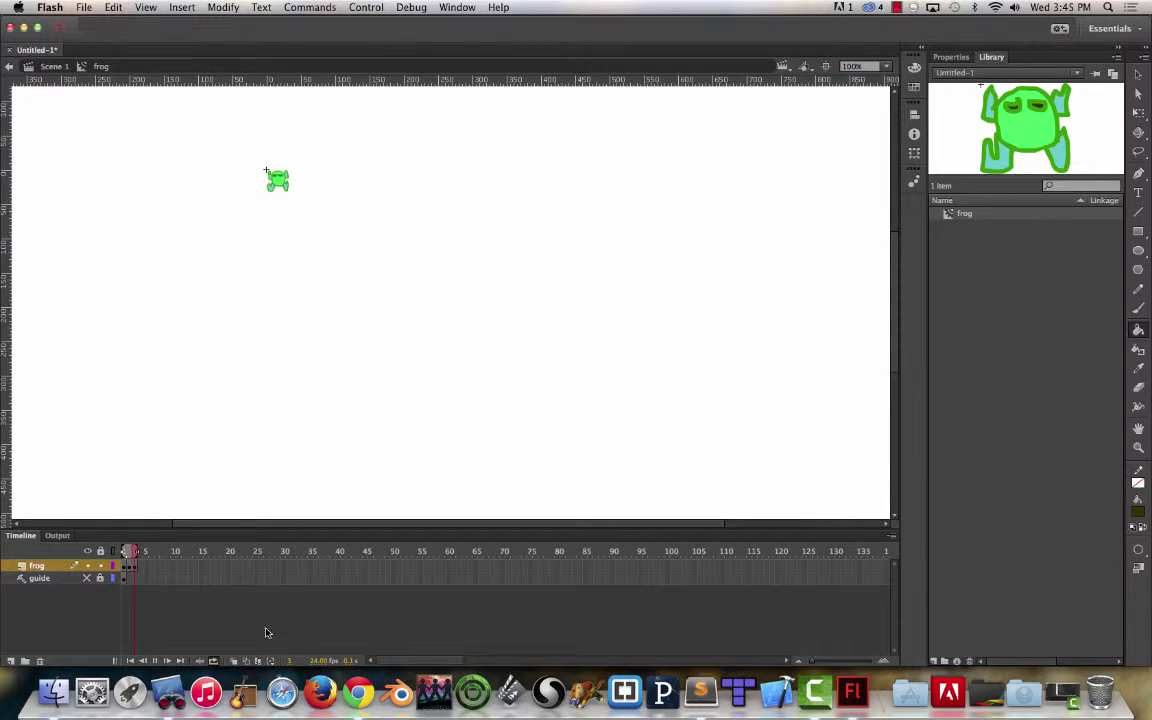
{"action": "left_click", "coordinate": [156, 660]}
Insert an extra frame after each of the three keyframes on the frog layer, so each pose lasts two frames
{"action": "left_click", "coordinate": [124, 566]}
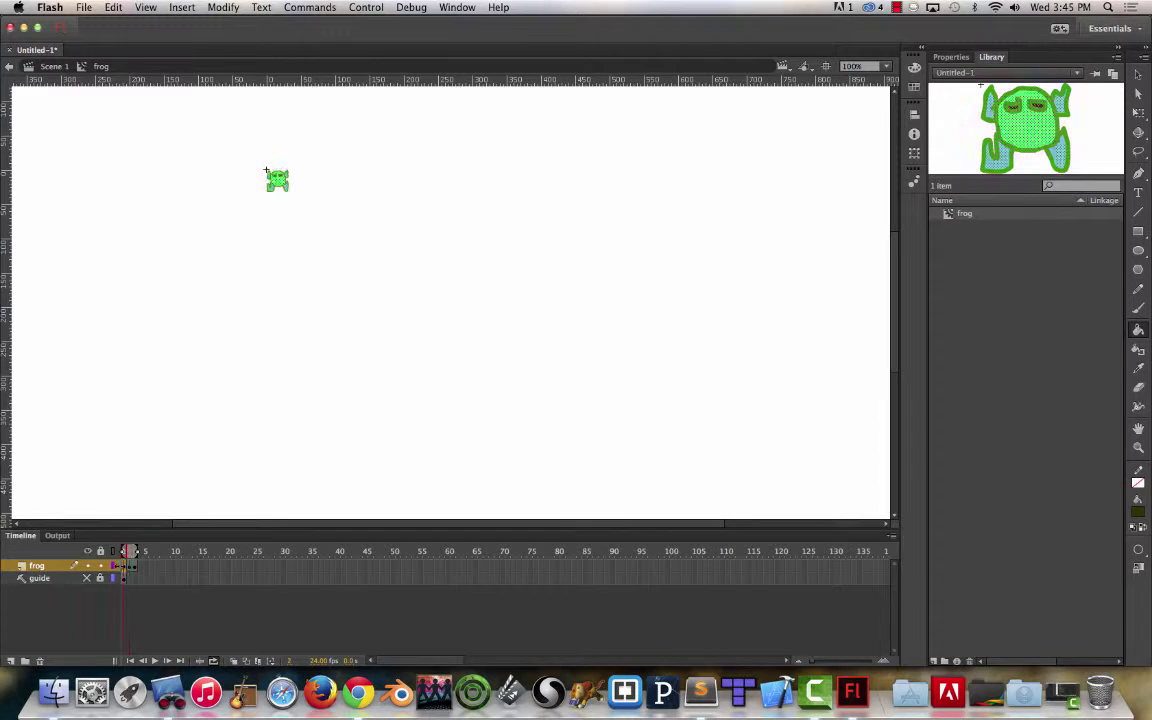
{"action": "left_click", "coordinate": [142, 577]}
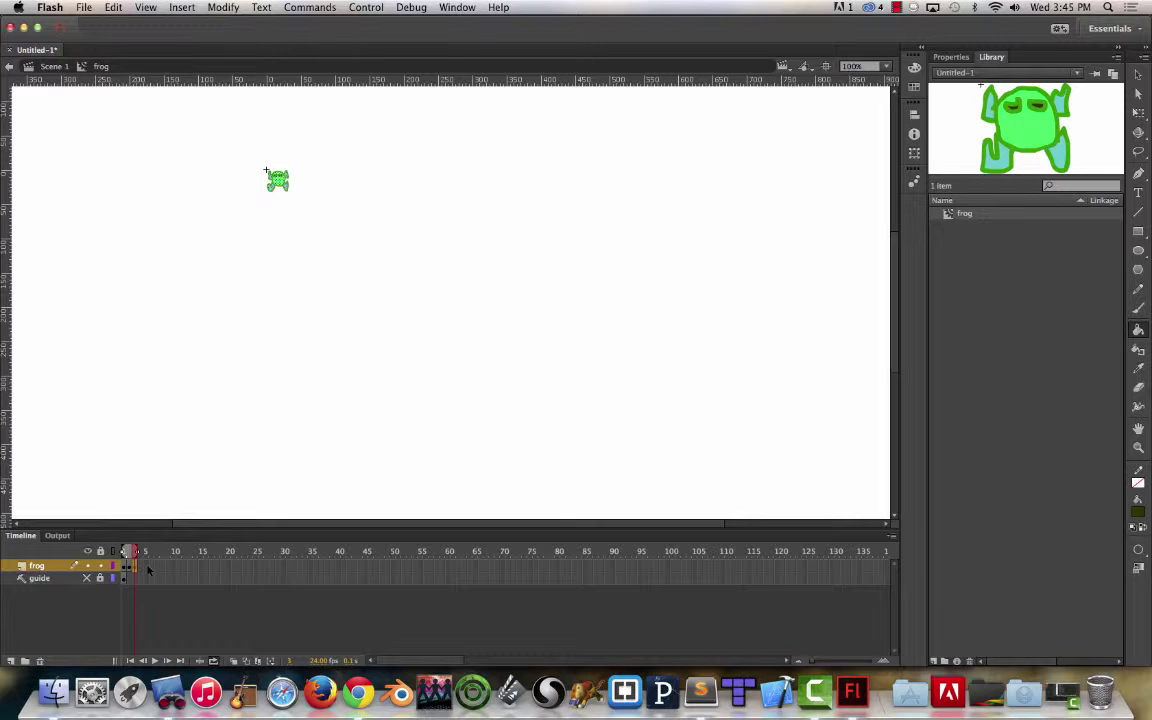
{"action": "right_click", "coordinate": [134, 571]}
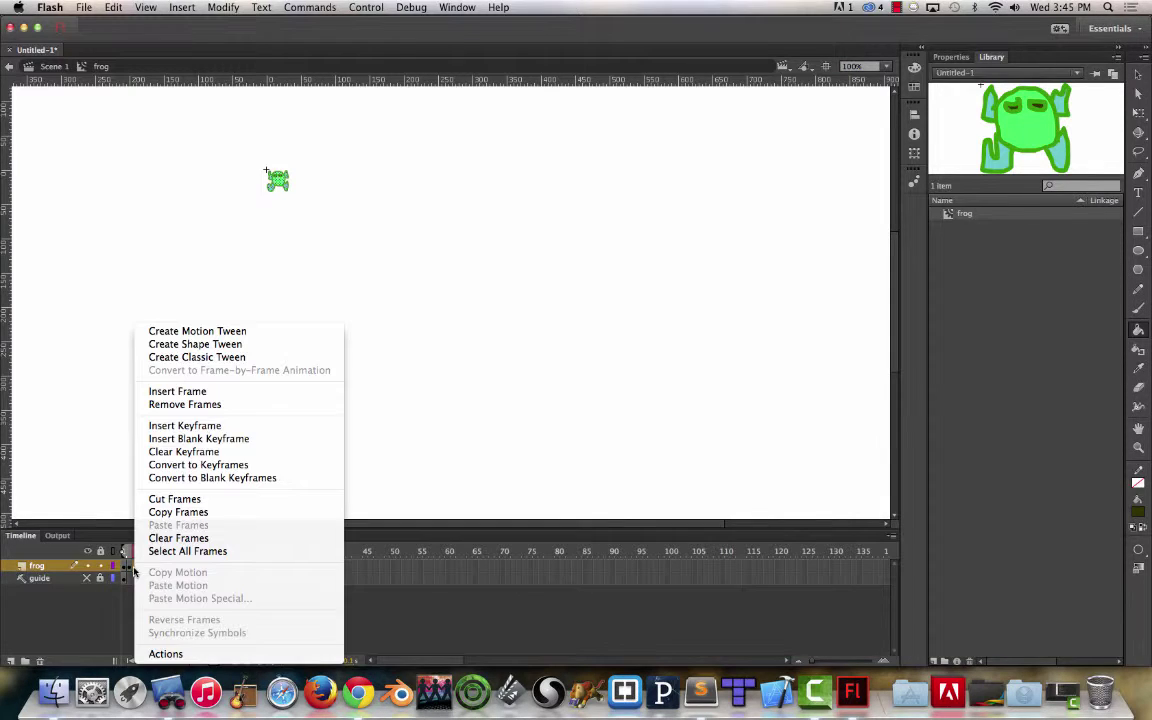
{"action": "left_click", "coordinate": [191, 393]}
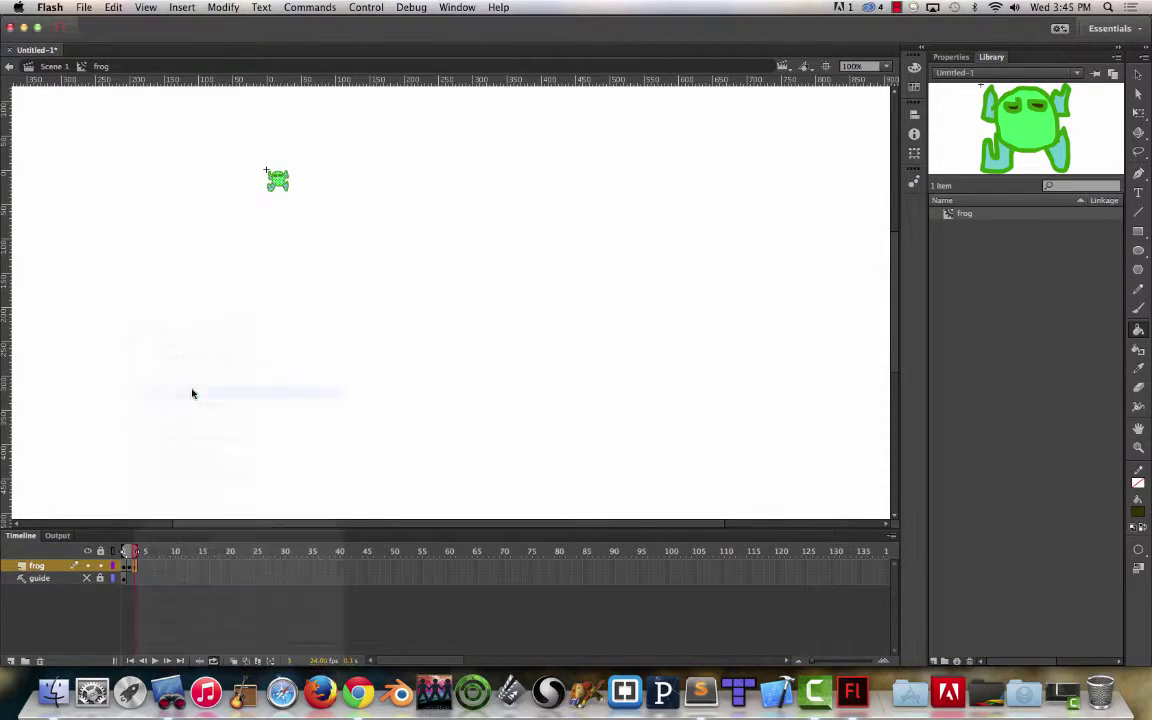
{"action": "left_click", "coordinate": [130, 568]}
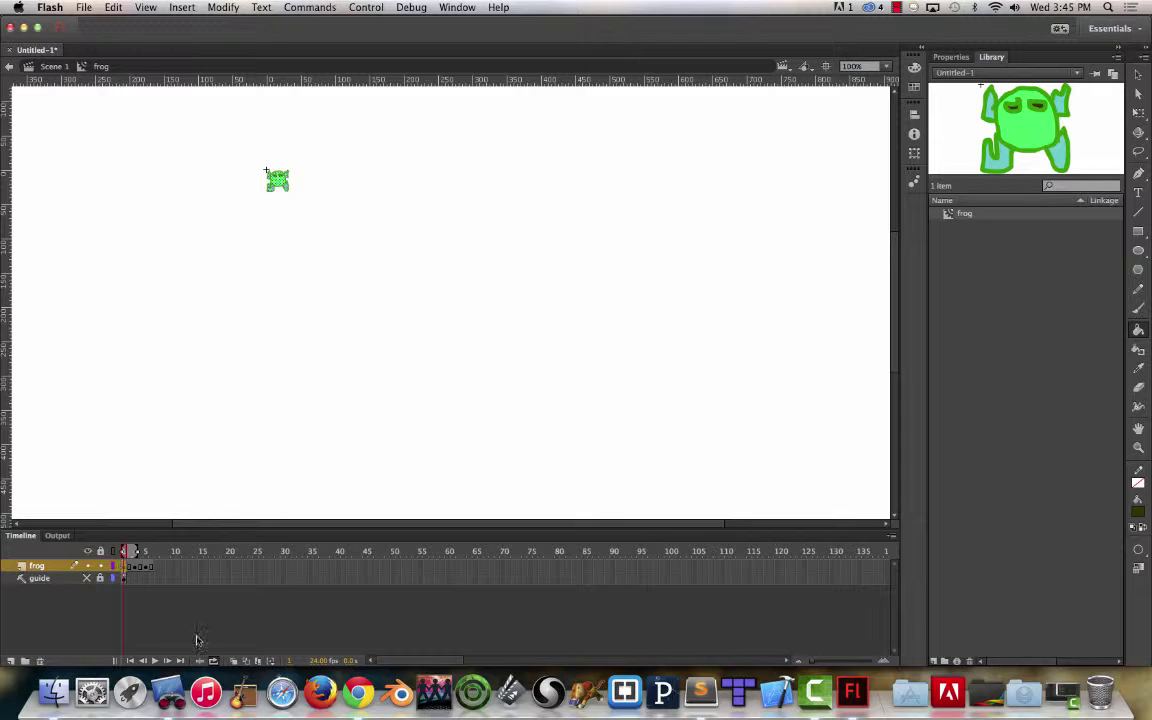
Play the lengthened frog animation and extend the loop range to frame 6
{"action": "left_click", "coordinate": [152, 660]}
{"action": "key", "text": "Return"}
{"action": "left_click_drag", "start_coordinate": [138, 553], "coordinate": [152, 551]}
Insert more frames so each of the three frog poses lasts four frames, and play the animation again
{"action": "left_click", "coordinate": [128, 568]}
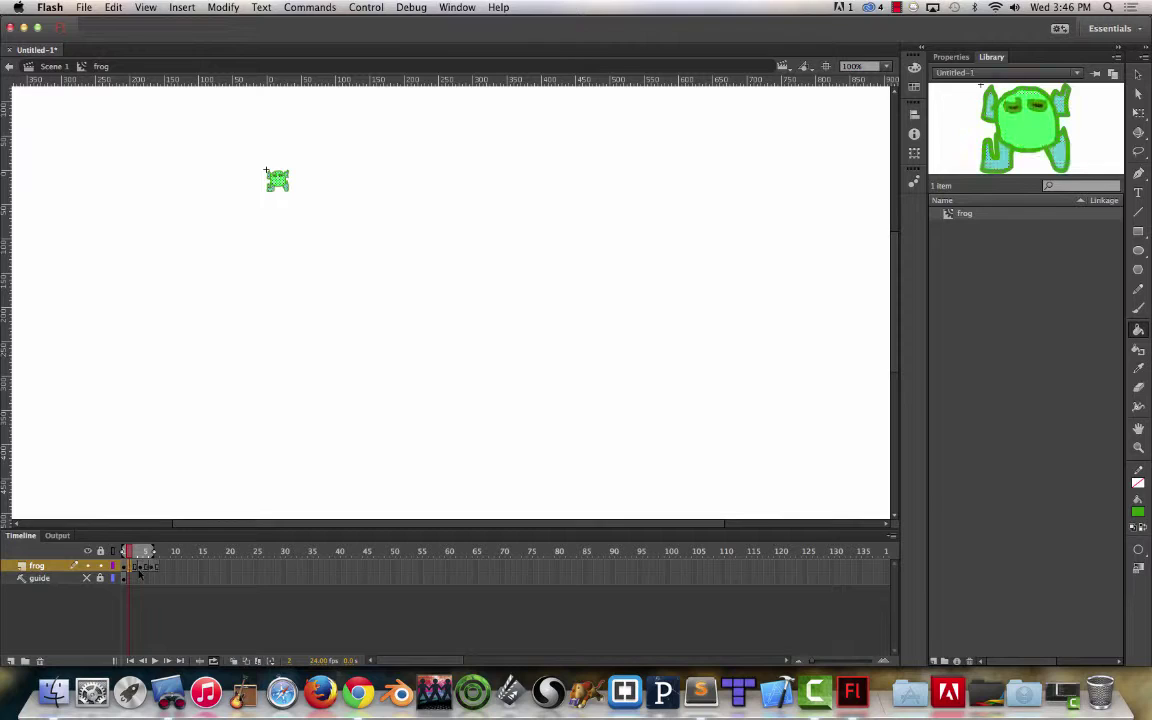
{"action": "left_click_drag", "start_coordinate": [140, 572], "coordinate": [175, 567]}
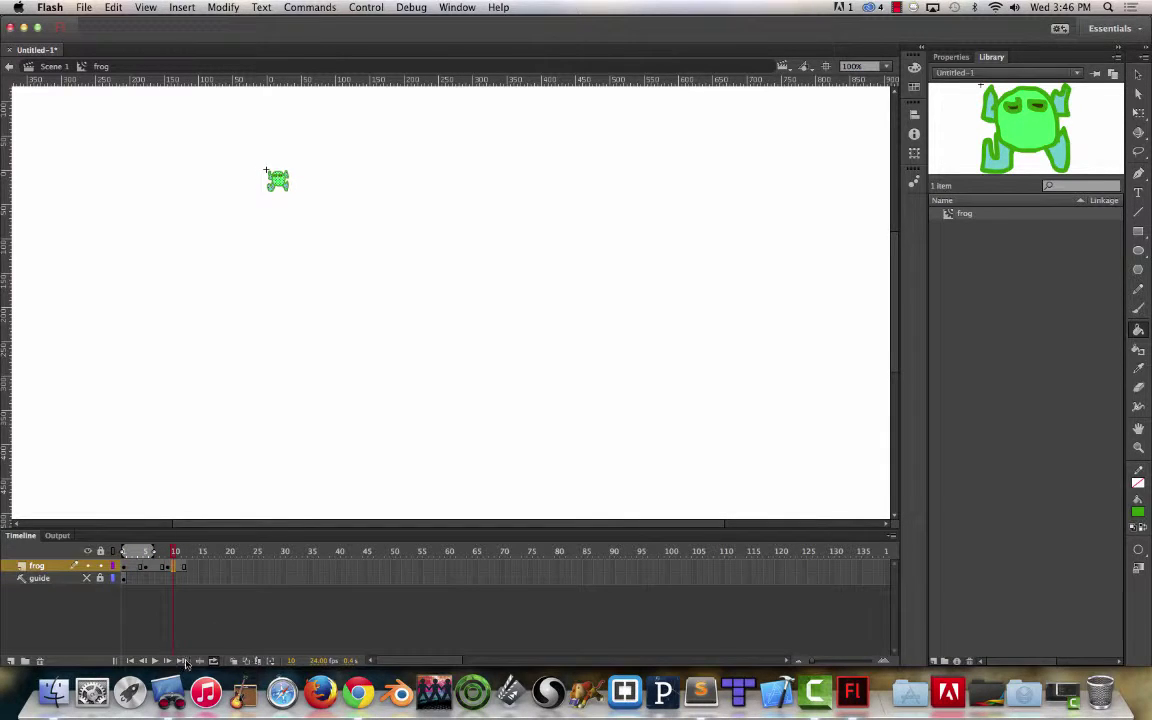
{"action": "left_click", "coordinate": [155, 661]}
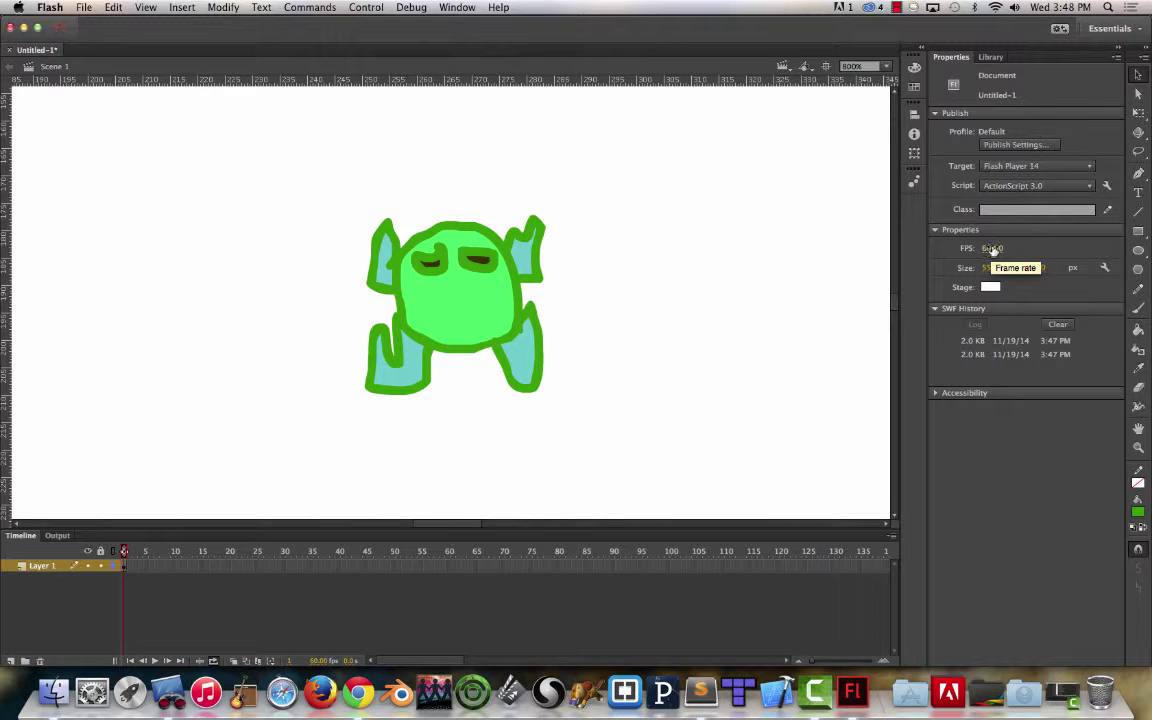
Test the movie twice to check the frog's motion on the main stage, closing the preview each time
{"action": "key", "text": "super+Return"}
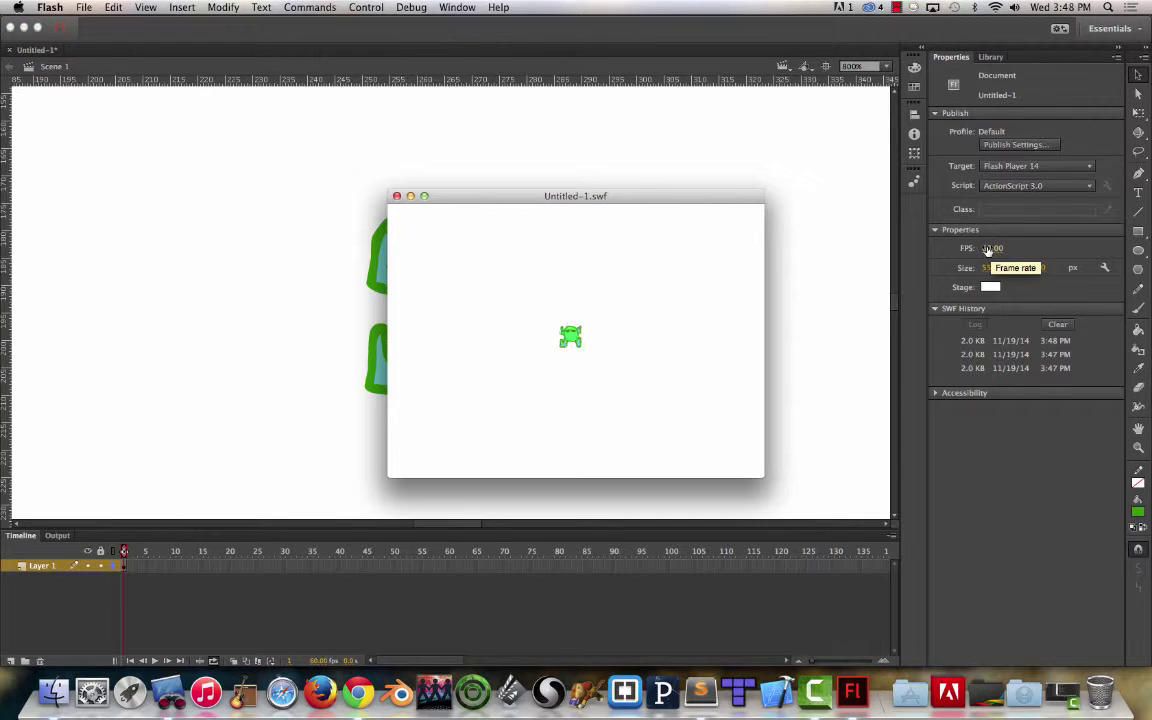
{"action": "left_click", "coordinate": [396, 196]}
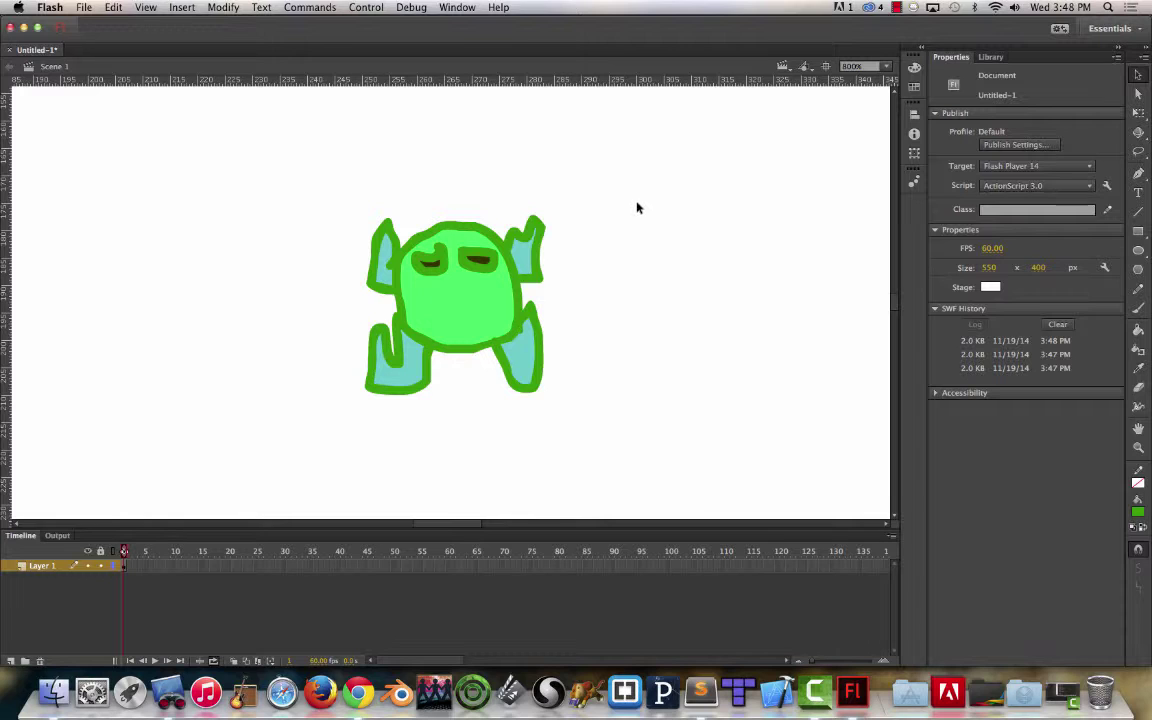
{"action": "left_click", "coordinate": [366, 7]}
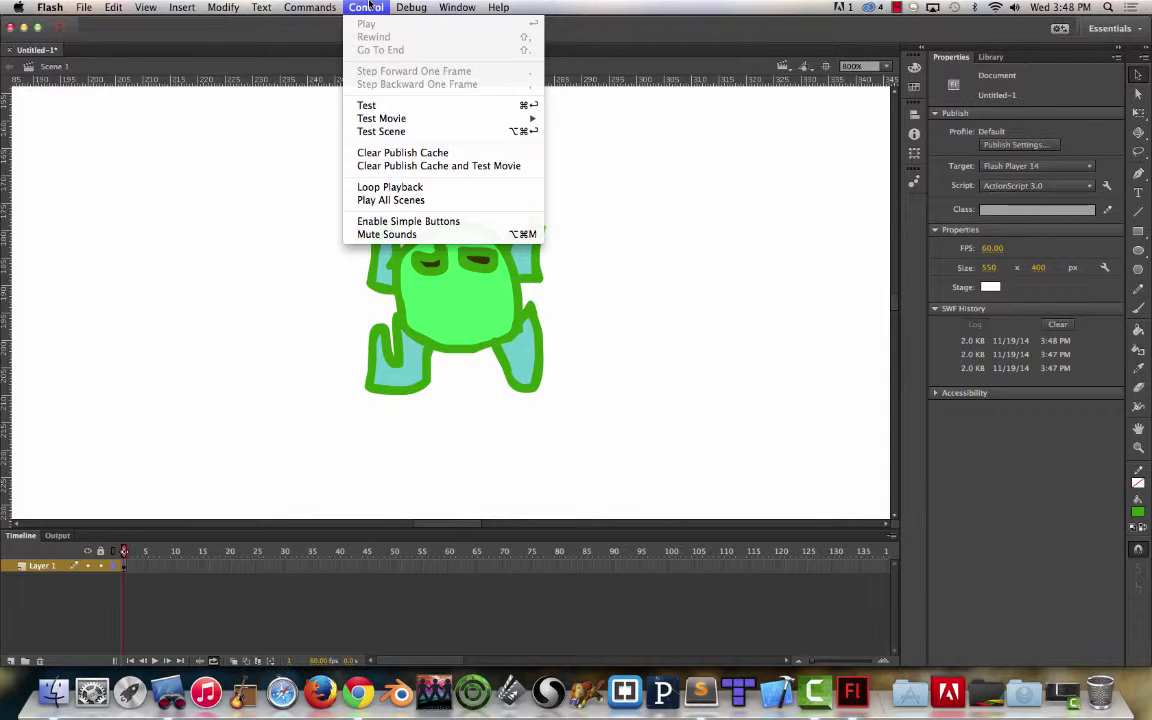
{"action": "mouse_move", "coordinate": [390, 120]}
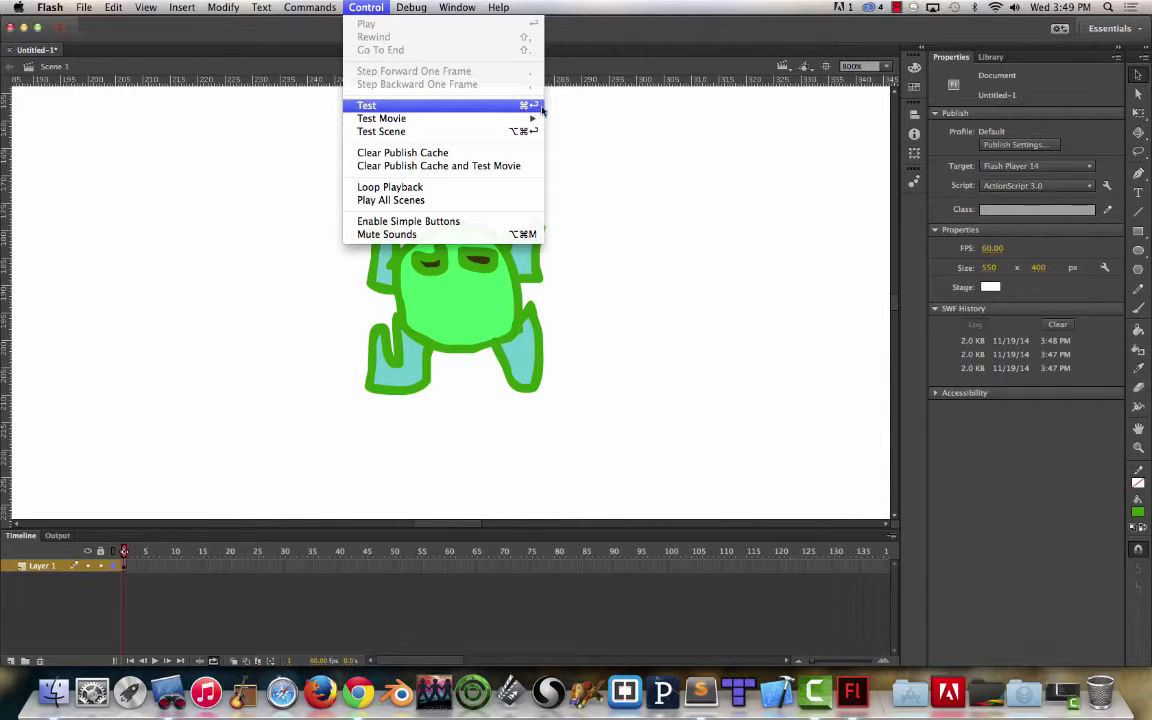
{"action": "left_click", "coordinate": [477, 104]}
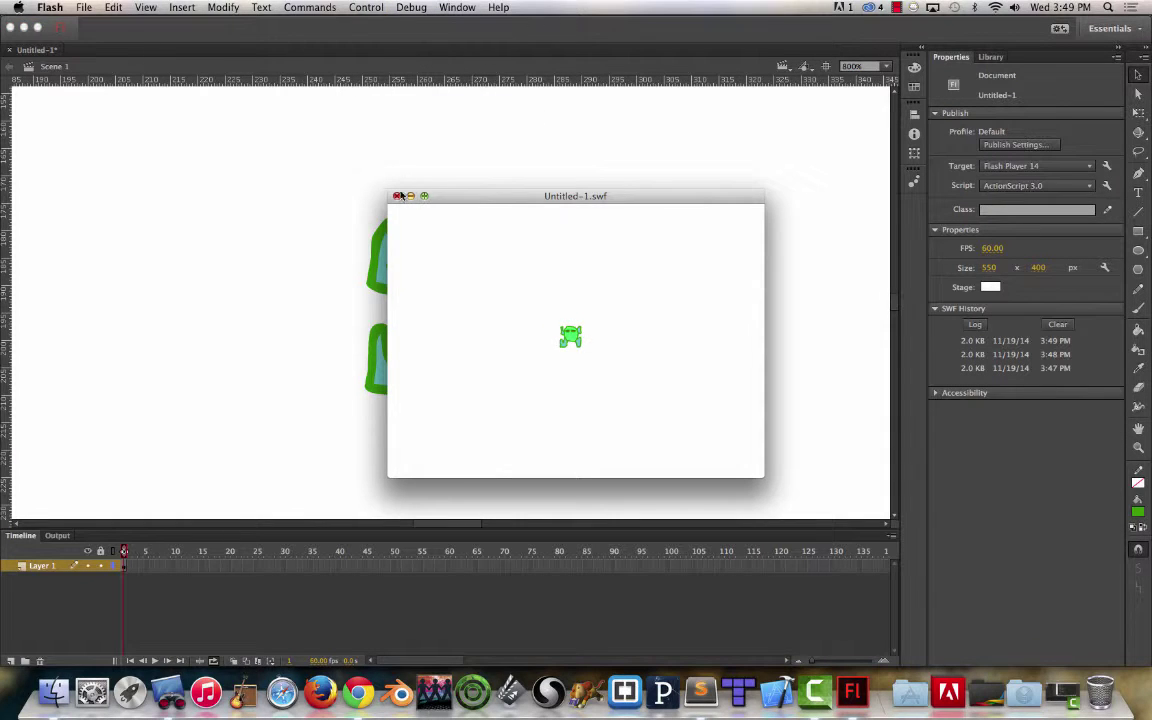
{"action": "left_click", "coordinate": [396, 196]}
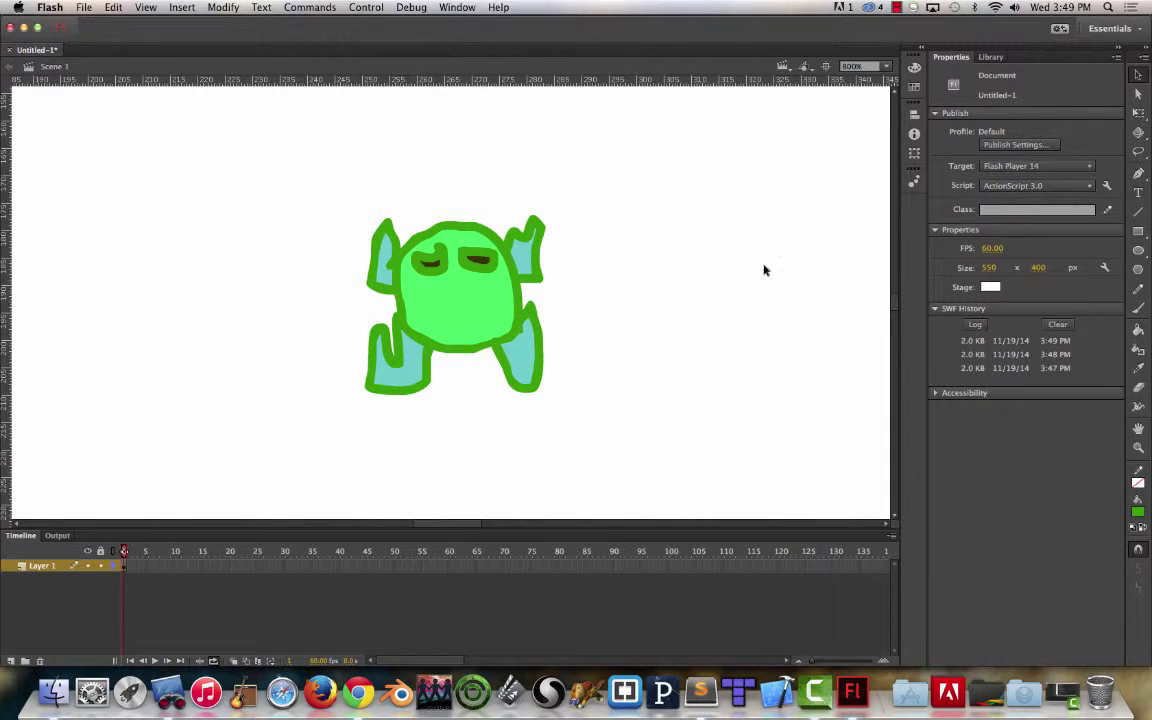
Display the document's library and look over the commands available for the frog symbol
{"action": "key", "text": "super+l"}
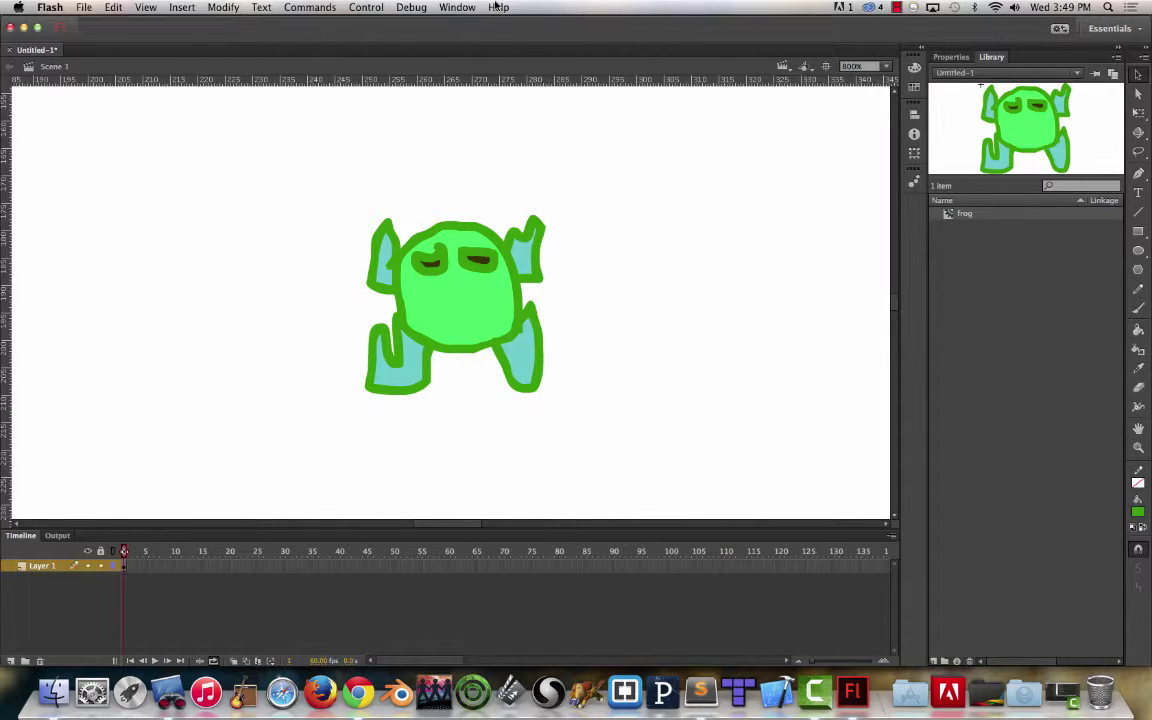
{"action": "left_click", "coordinate": [457, 7]}
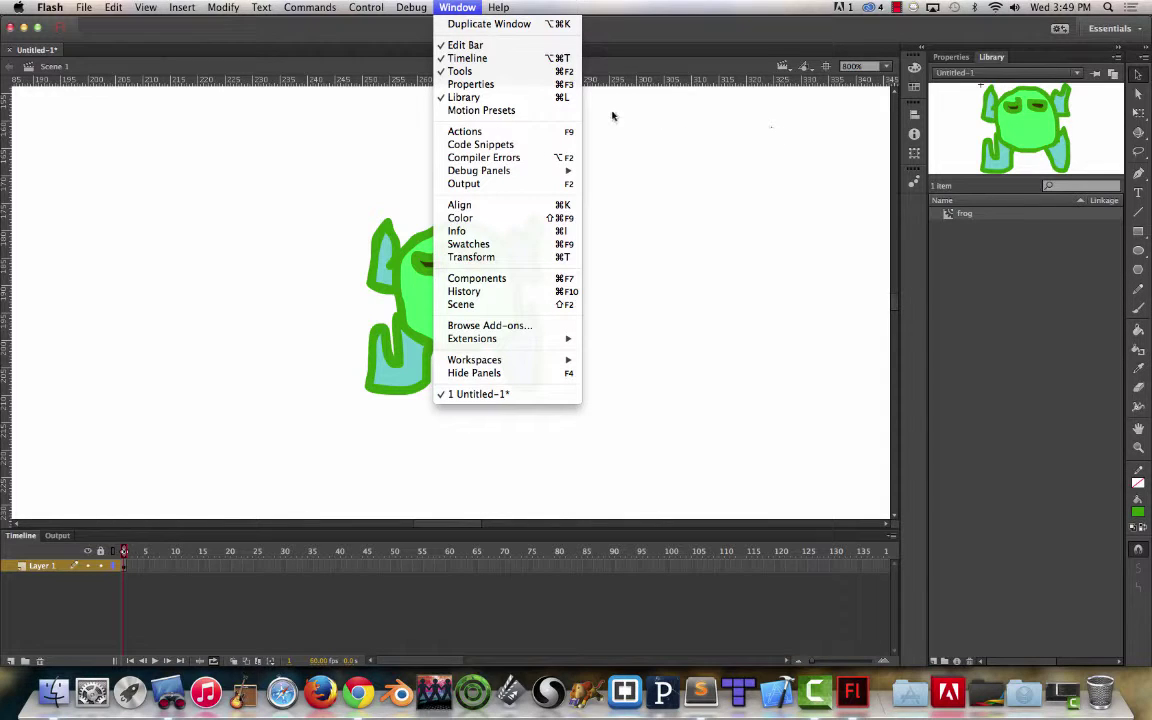
{"action": "left_click", "coordinate": [895, 260]}
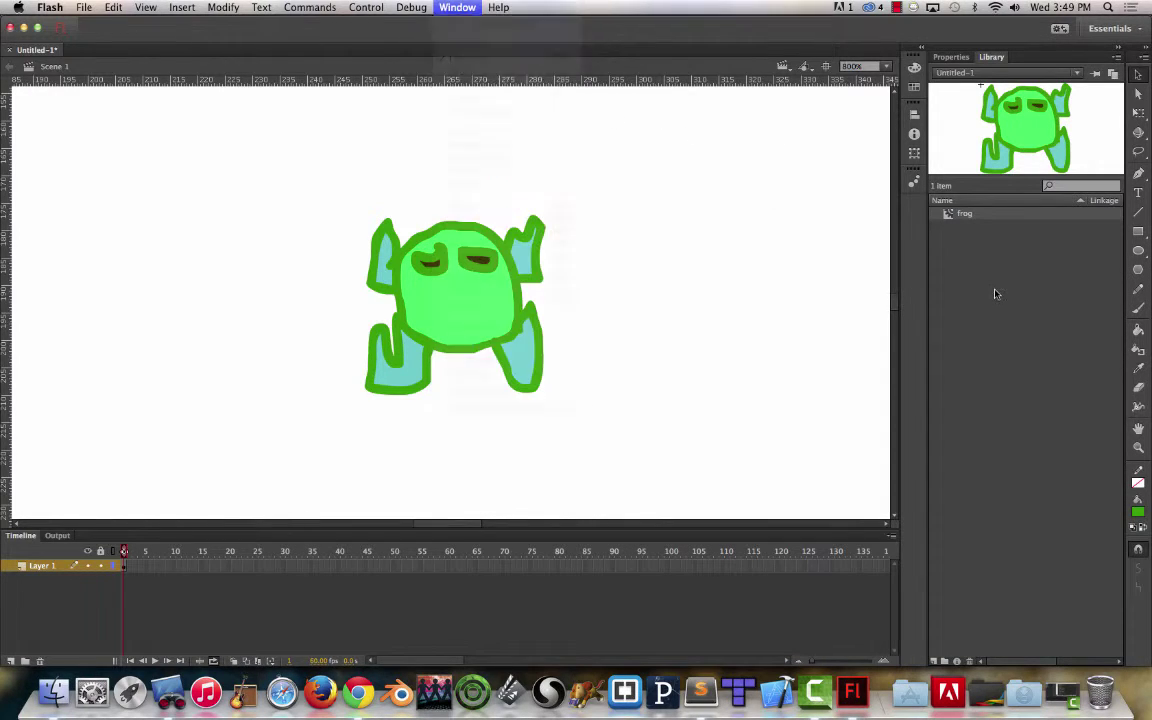
{"action": "right_click", "coordinate": [952, 216]}
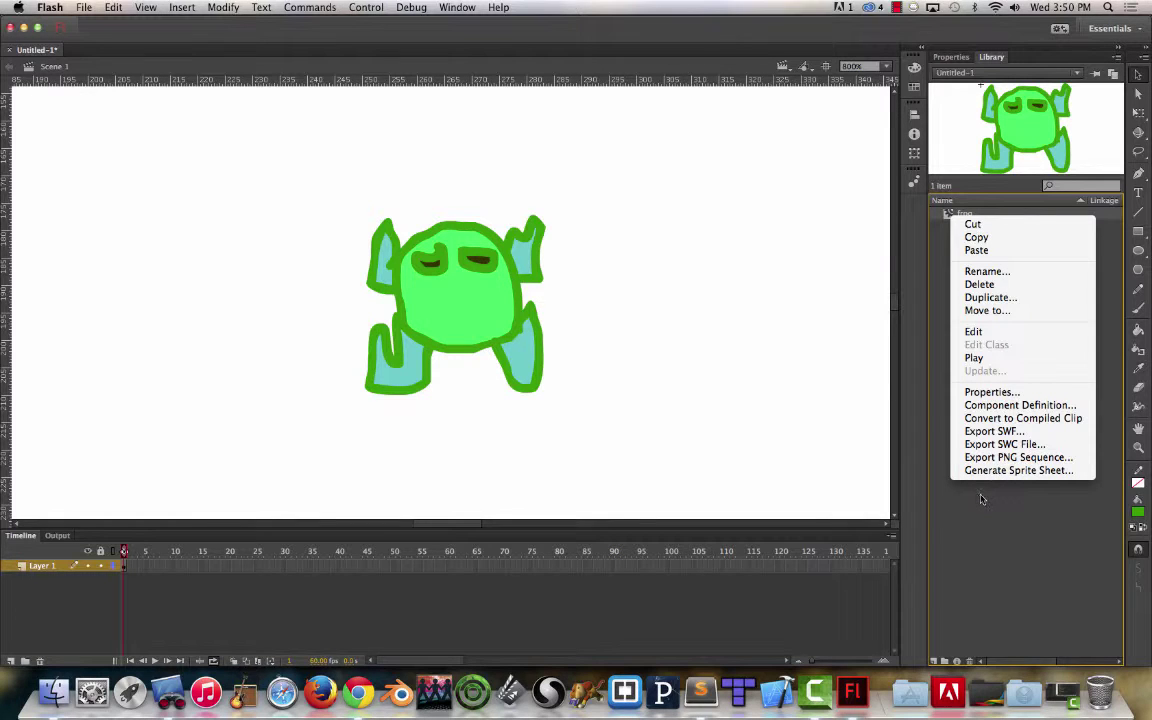
{"action": "left_click", "coordinate": [476, 404]}
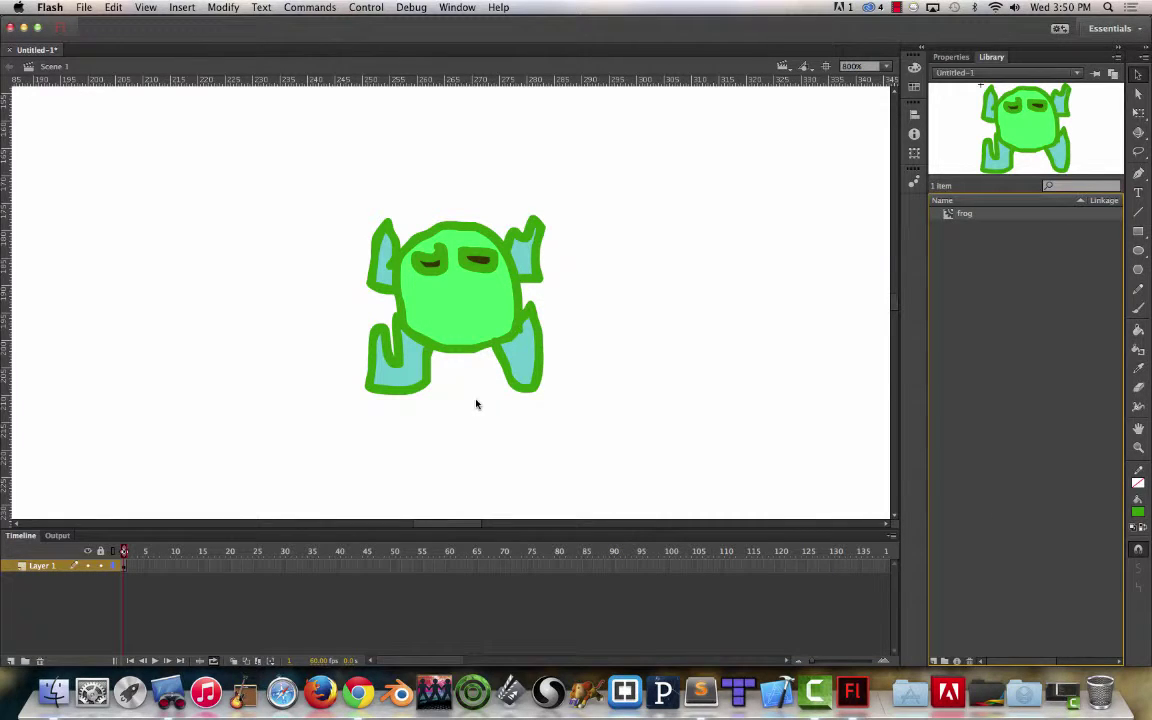
Start saving the document and choose the w13 folder inside programming on the Instructor drive as its location
{"action": "key", "text": "super+s"}
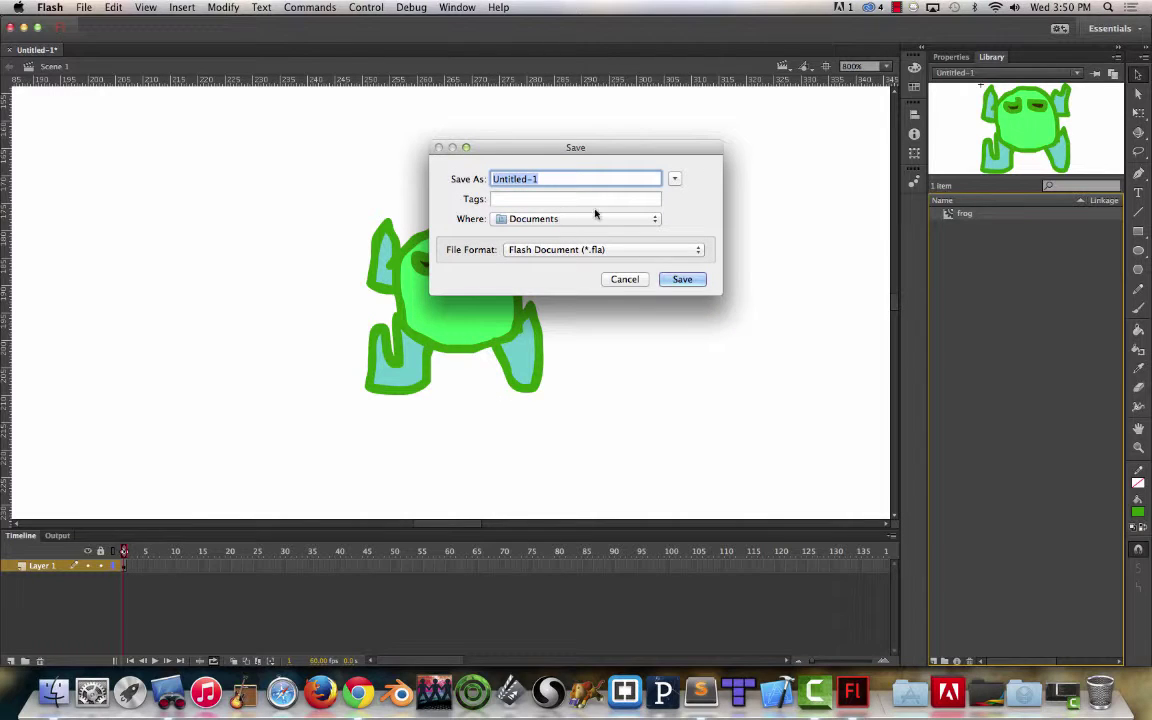
{"action": "left_click", "coordinate": [674, 178]}
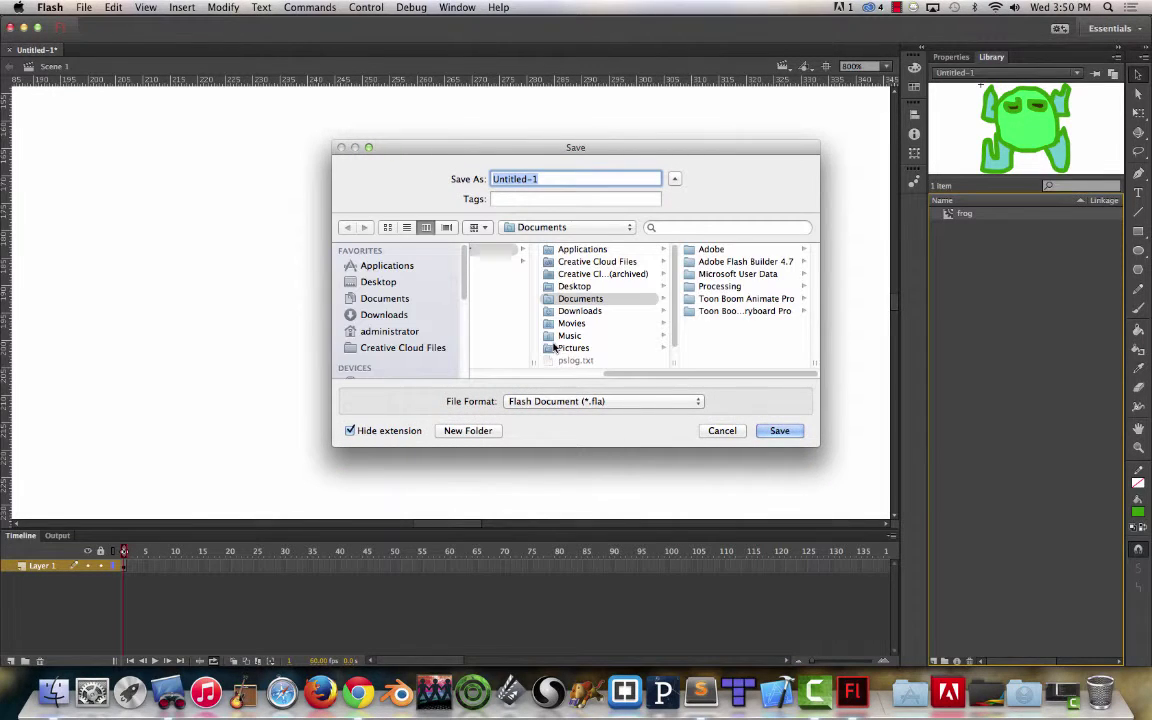
{"action": "scroll", "coordinate": [399, 345], "scroll_direction": "down", "scroll_amount": 5}
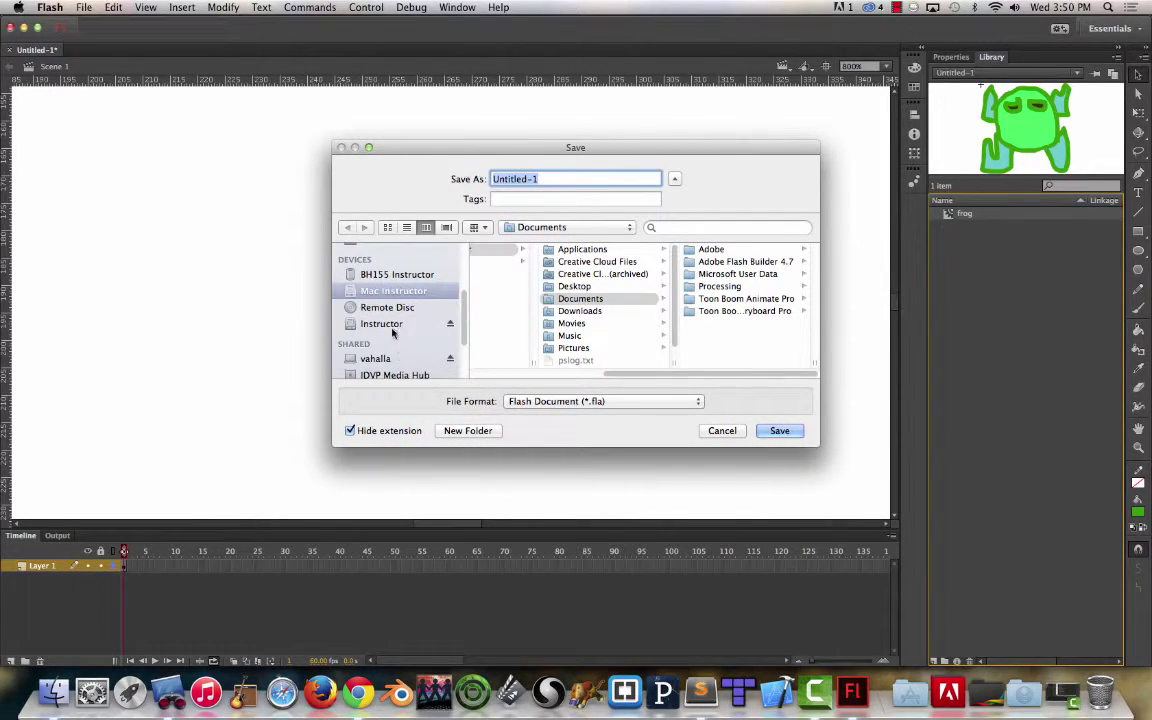
{"action": "left_click", "coordinate": [390, 325]}
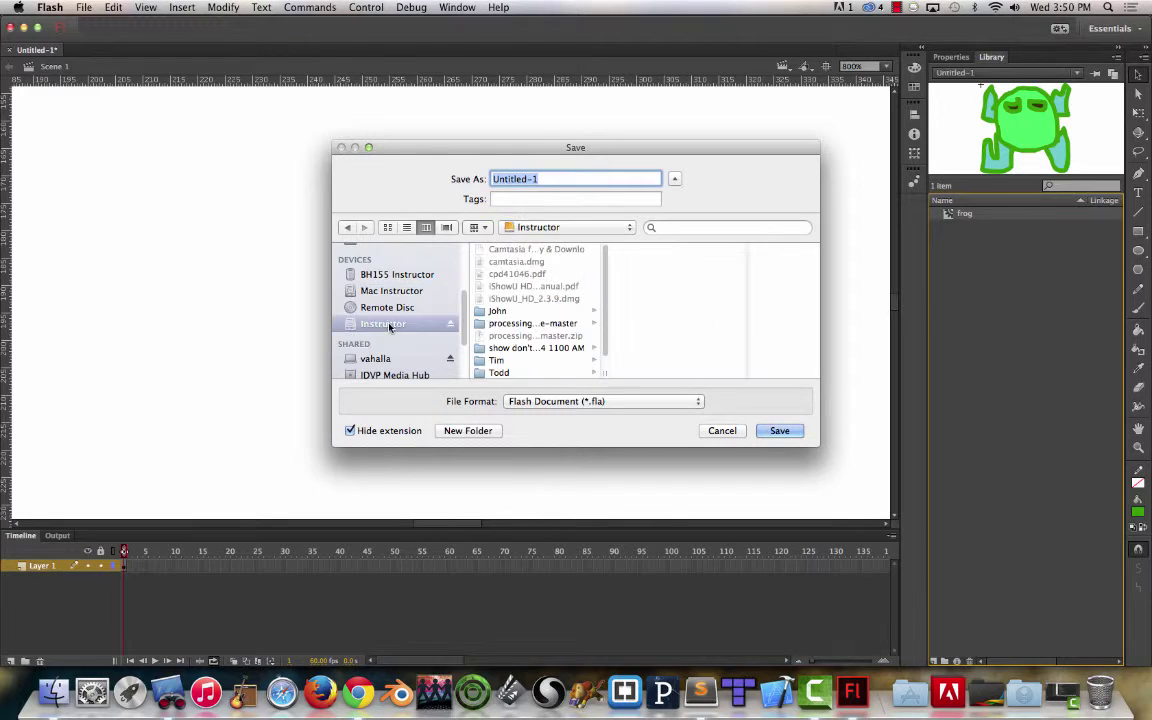
{"action": "left_click", "coordinate": [499, 311]}
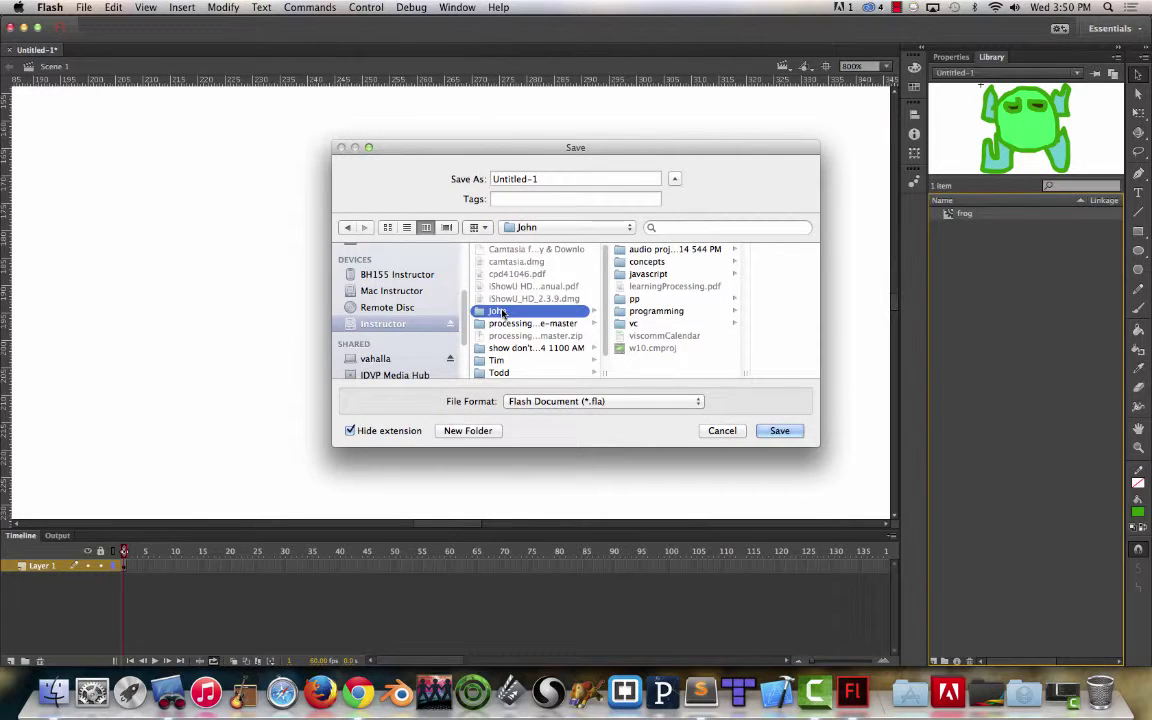
{"action": "left_click", "coordinate": [648, 311]}
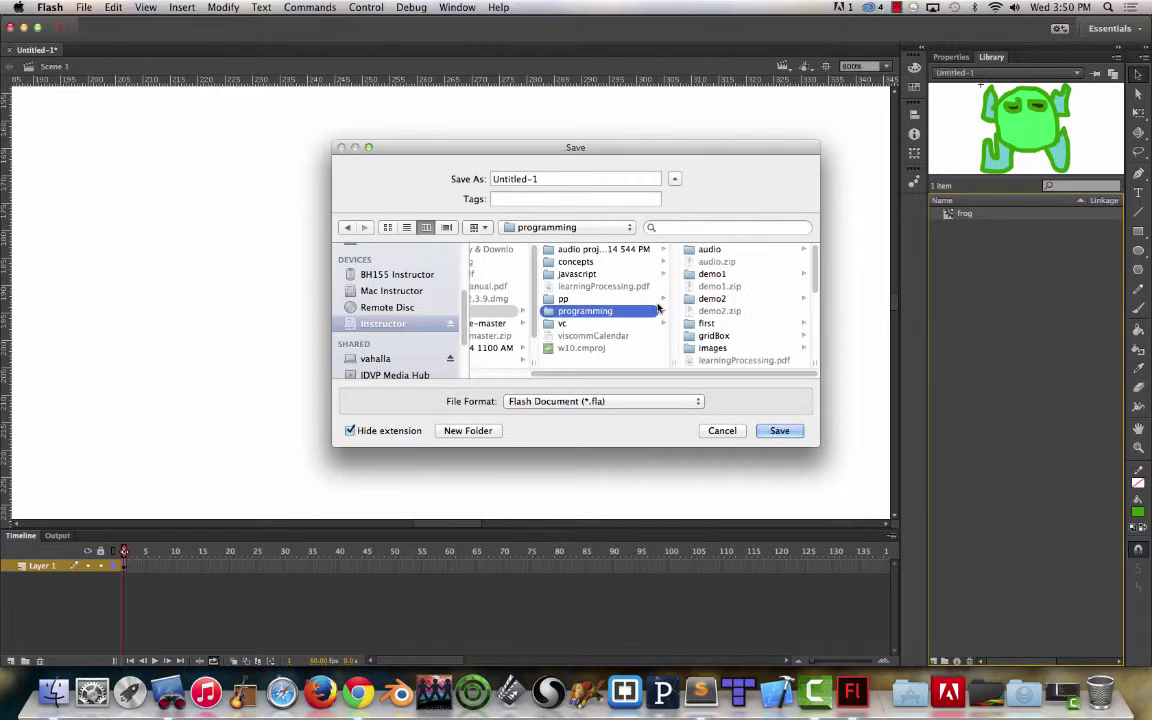
{"action": "scroll", "coordinate": [733, 330], "scroll_direction": "down", "scroll_amount": 5}
{"action": "left_click", "coordinate": [718, 339]}
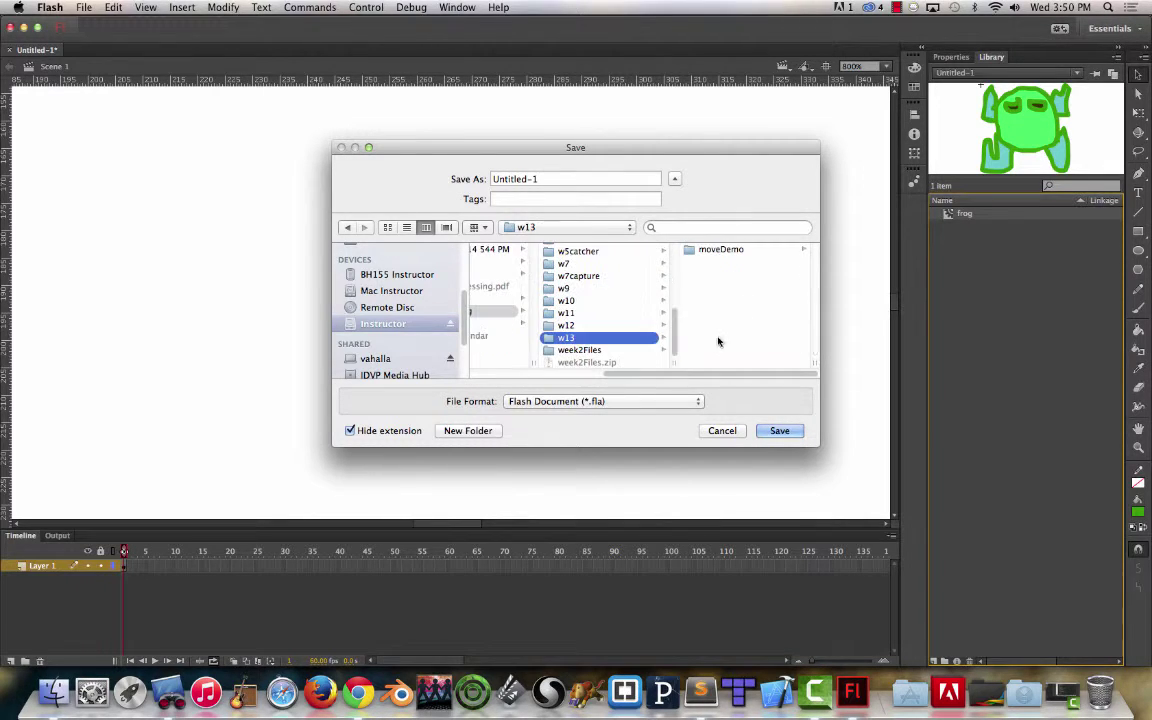
Name the file frog, keep its extension visible, and save it as a Flash document
{"action": "triple_click", "coordinate": [500, 178]}
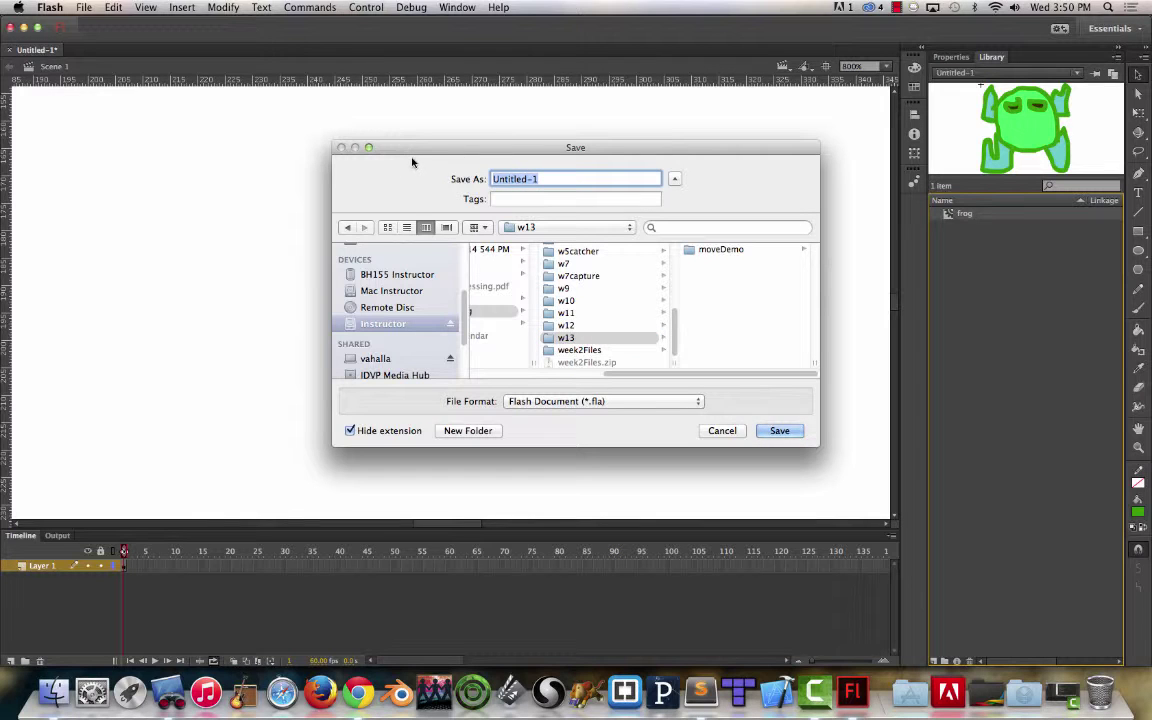
{"action": "type", "text": "frog"}
{"action": "left_click", "coordinate": [365, 431]}
{"action": "left_click", "coordinate": [786, 430]}
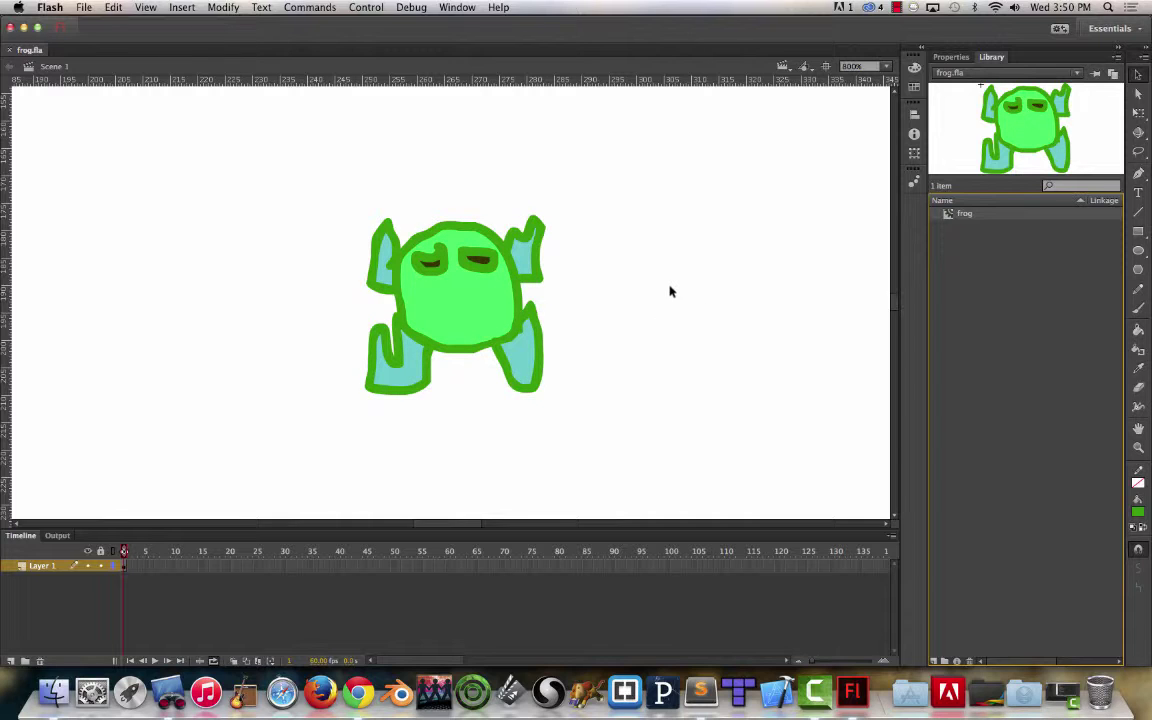
Export the library's frog symbol as a PNG sequence named frog into a new folder called data inside w13
{"action": "right_click", "coordinate": [949, 217]}
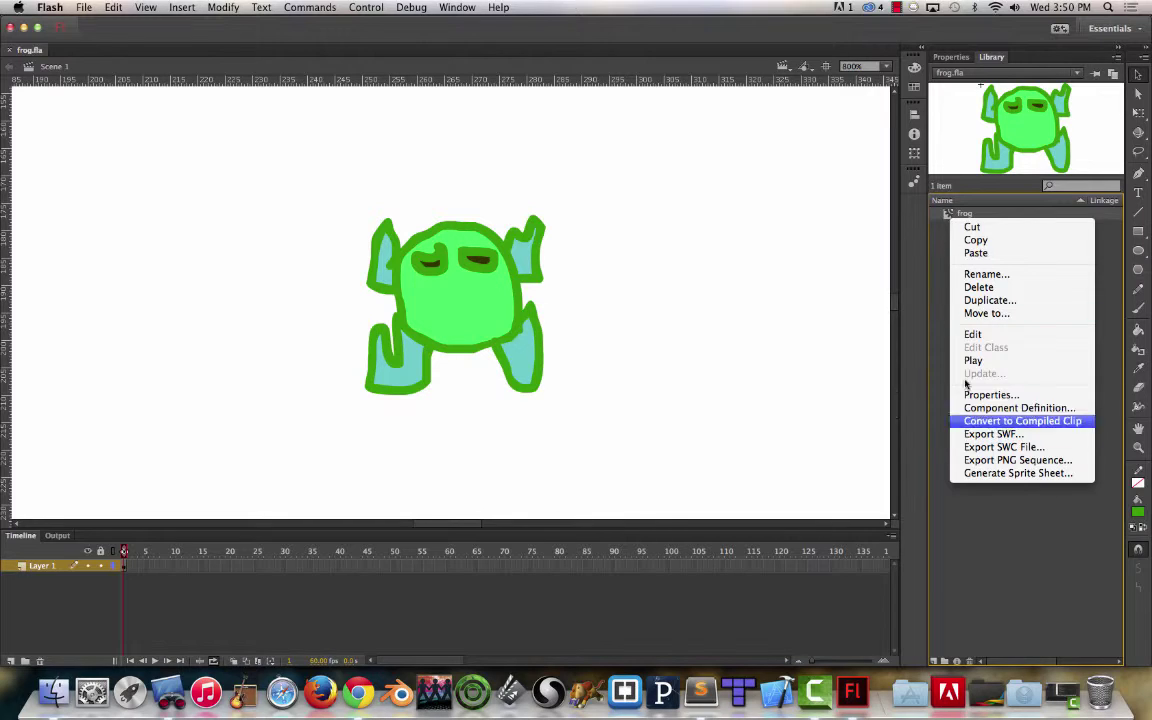
{"action": "left_click", "coordinate": [1010, 461]}
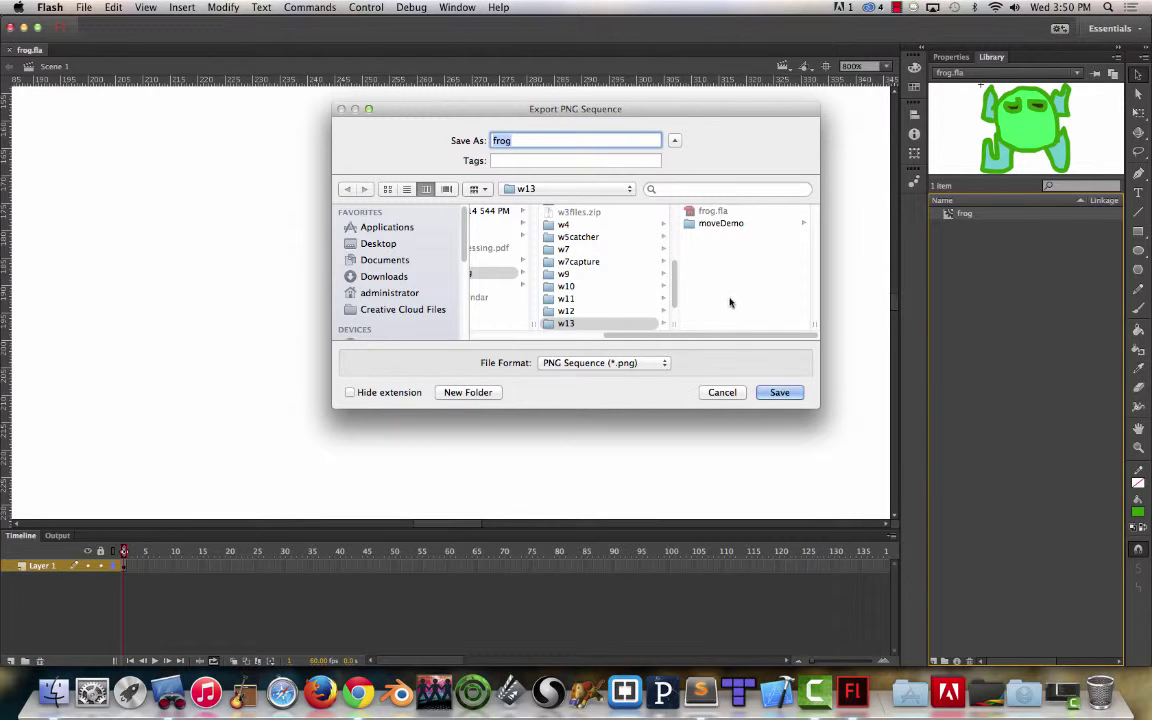
{"action": "left_click", "coordinate": [650, 322]}
{"action": "left_click", "coordinate": [484, 393]}
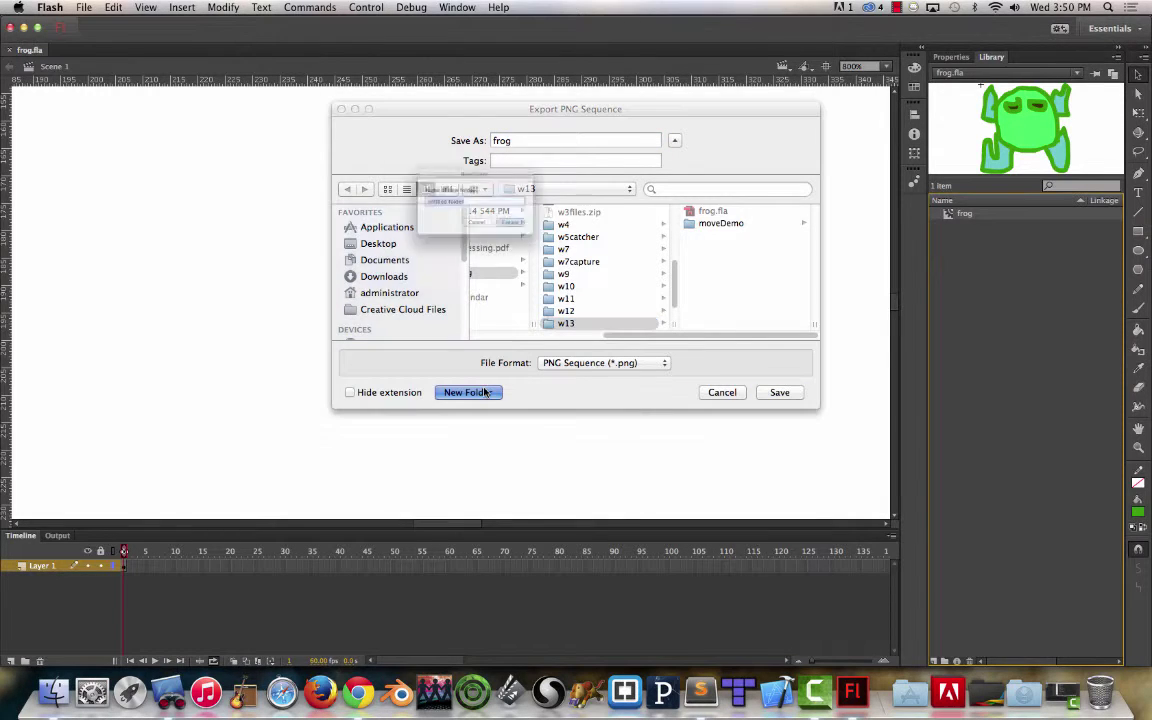
{"action": "type", "text": "dat"}
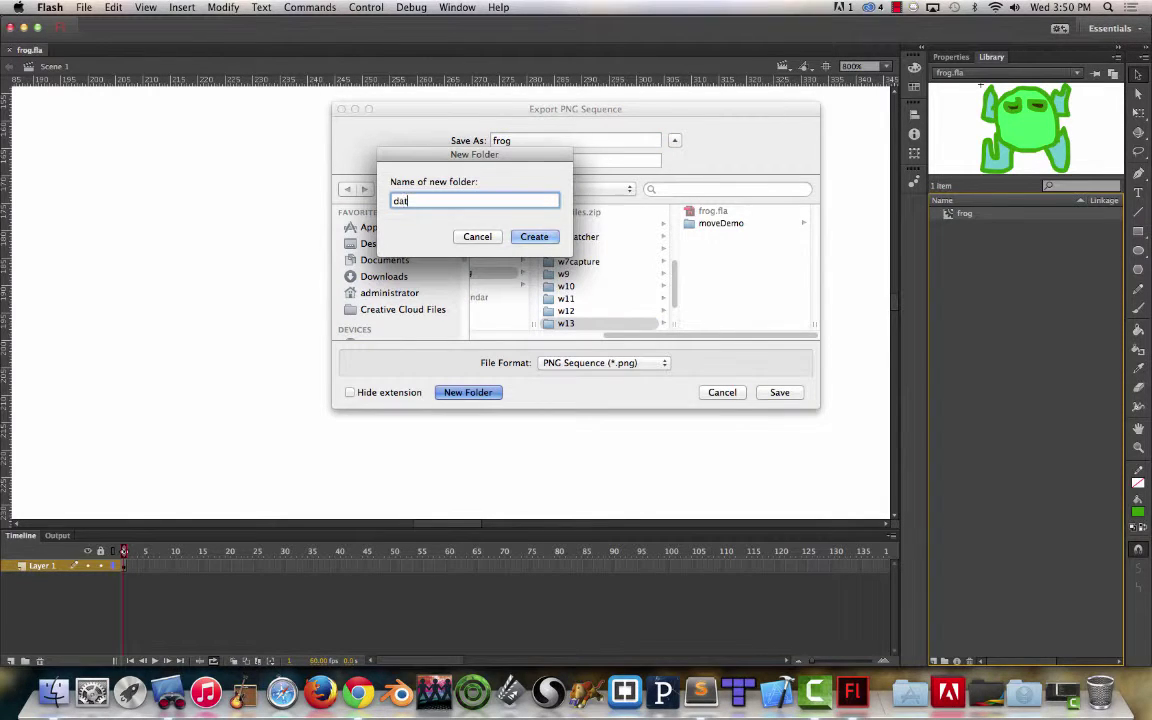
{"action": "type", "text": "a"}
{"action": "key", "text": "Return"}
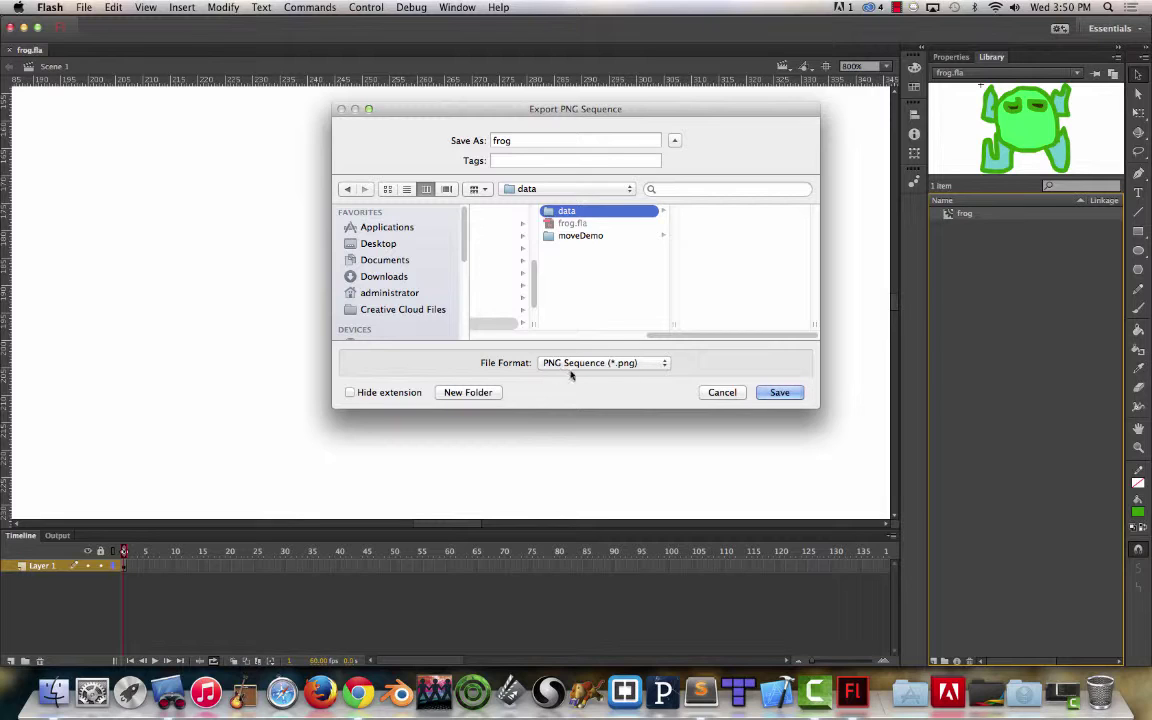
{"action": "left_click", "coordinate": [779, 393]}
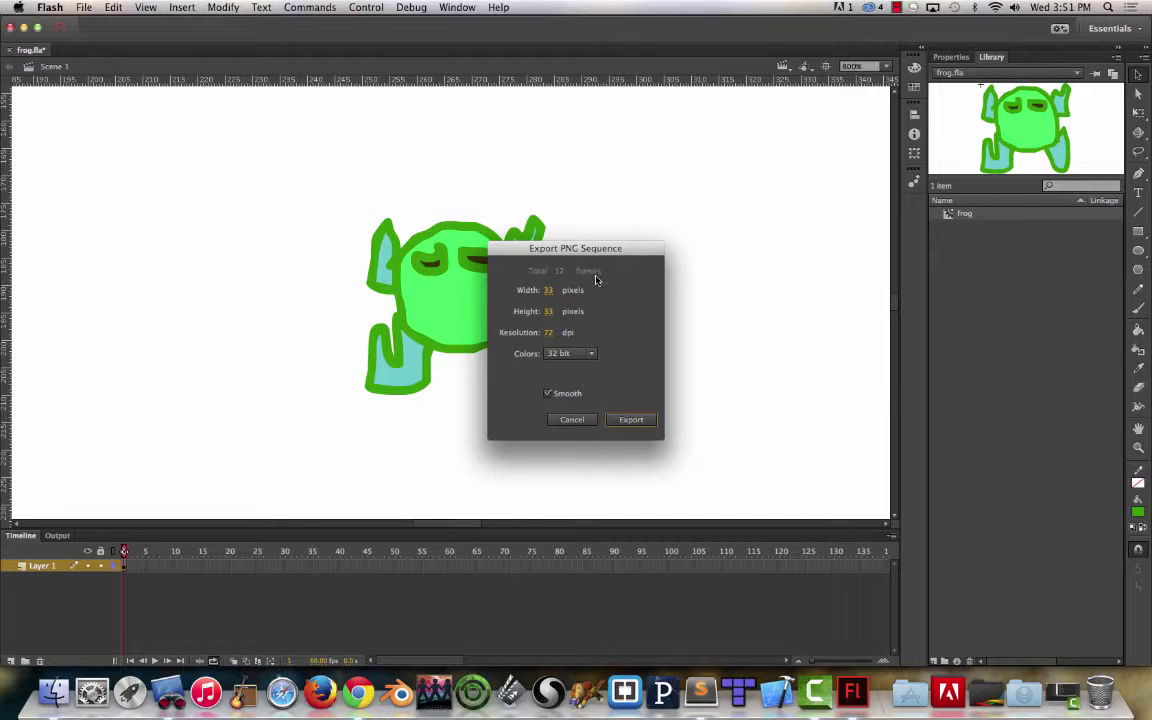
{"action": "left_click", "coordinate": [623, 420]}
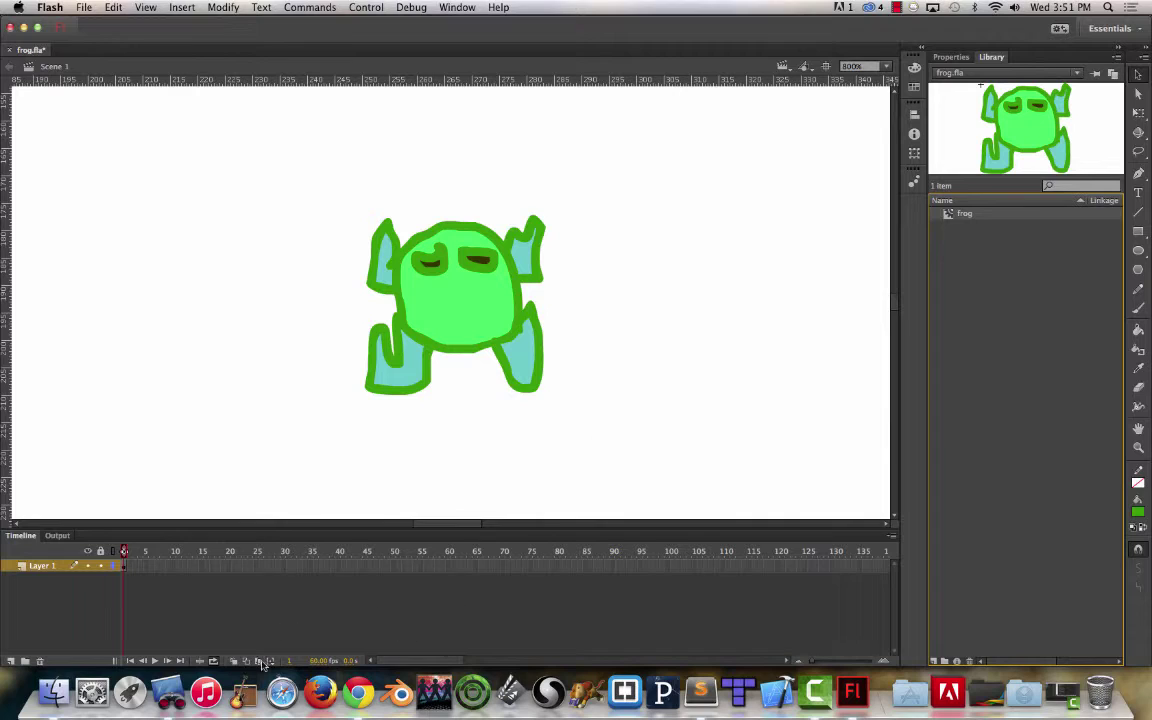
Switch to Finder and preview the exported frames in the data folder from frog0001.png to frog0012.png and back again
{"action": "left_click", "coordinate": [53, 690]}
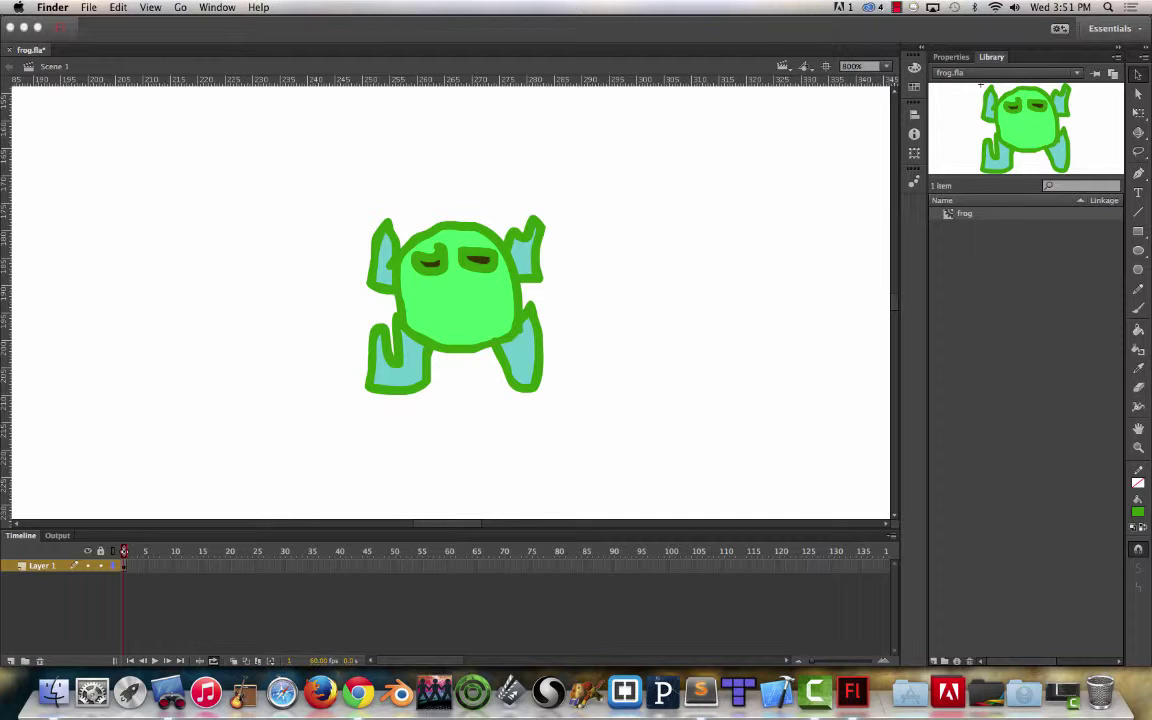
{"action": "left_click", "coordinate": [628, 77]}
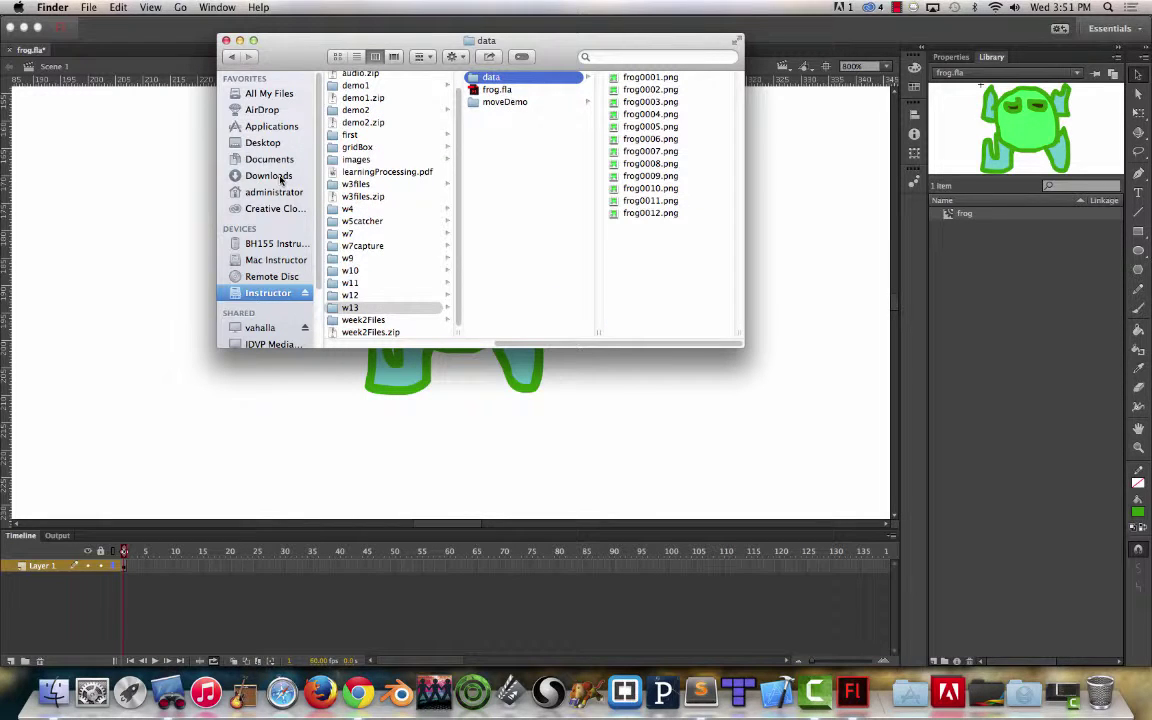
{"action": "left_click", "coordinate": [649, 79]}
{"action": "key", "text": "space"}
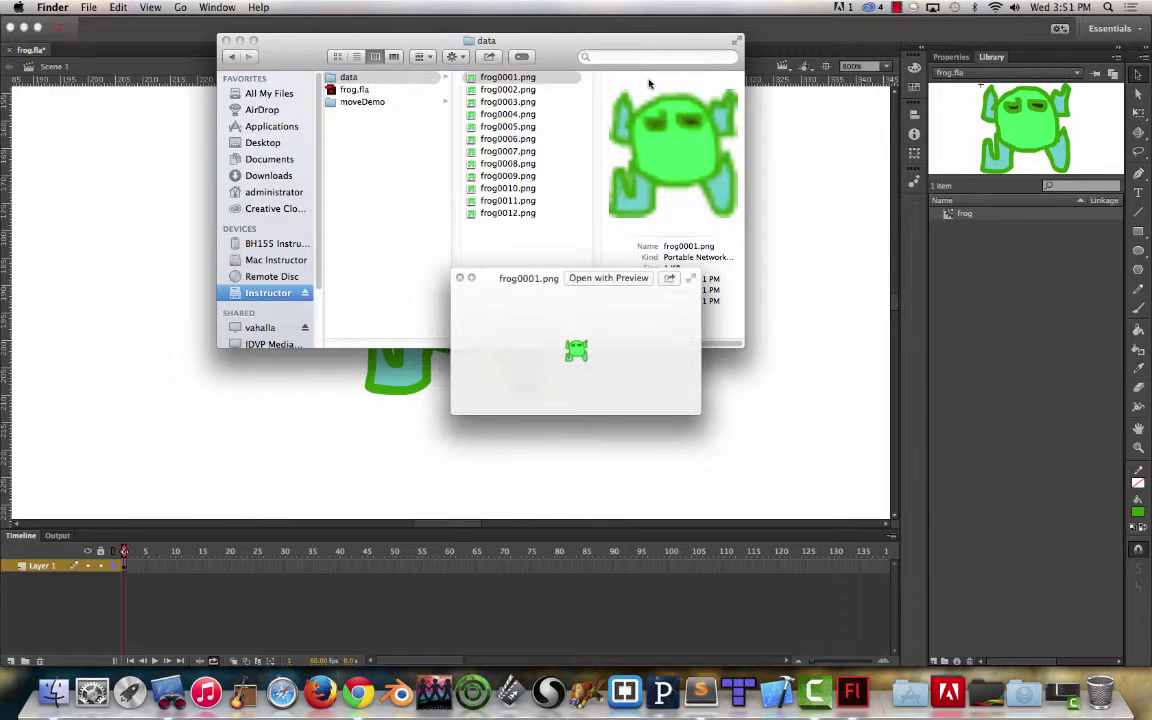
{"action": "key", "text": "Down"}
{"action": "key", "text": "Down"}
{"action": "key", "text": "Down"}
{"action": "key", "text": "Down"}
{"action": "key", "text": "Down"}
{"action": "key", "text": "Down"}
{"action": "key", "text": "Down"}
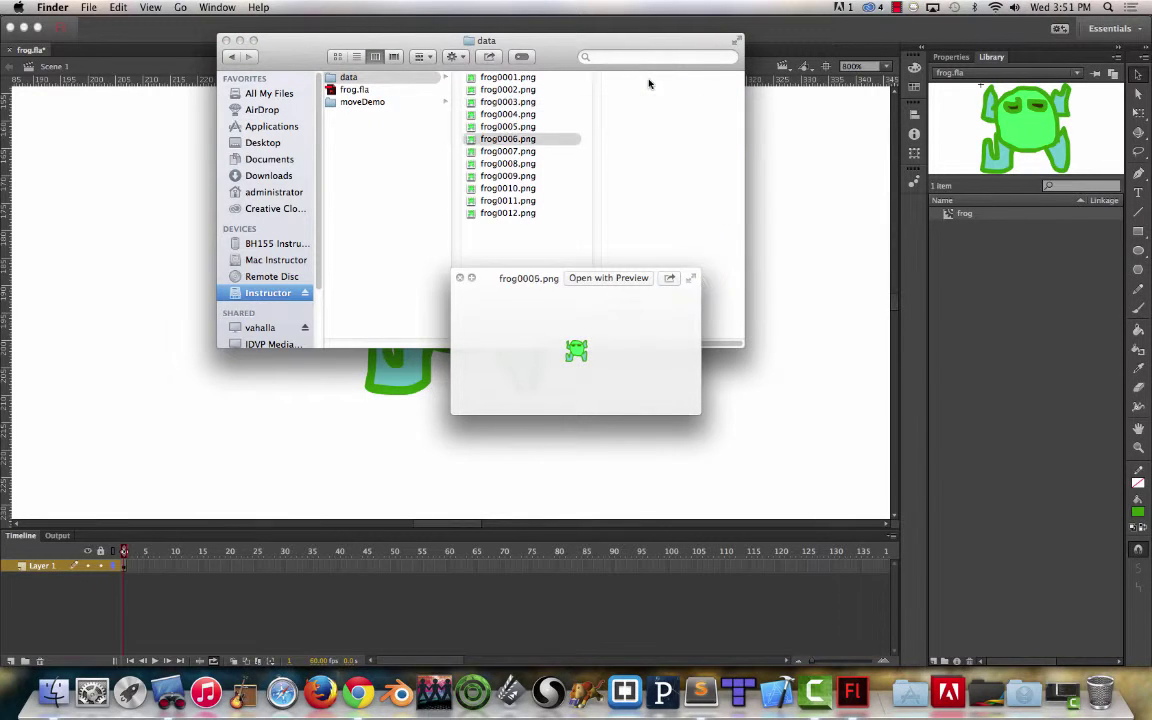
{"action": "key", "text": "Down"}
{"action": "key", "text": "Down"}
{"action": "key", "text": "Down"}
{"action": "key", "text": "Down"}
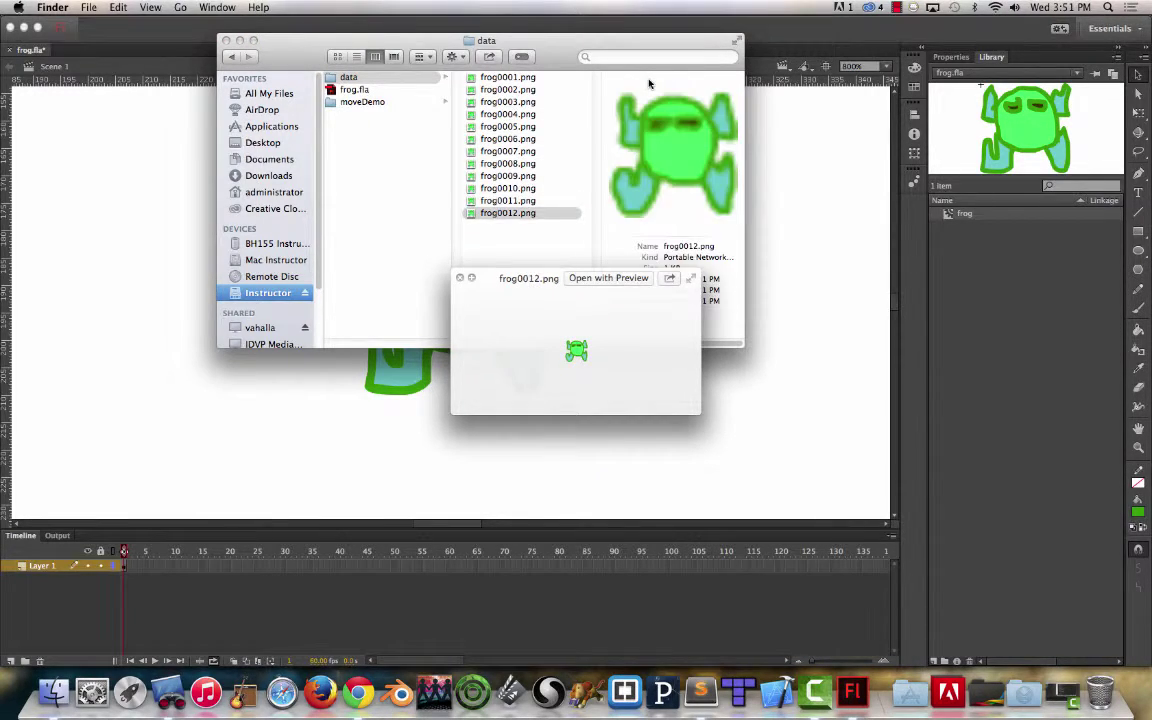
{"action": "key", "text": "Up"}
{"action": "key", "text": "Up"}
{"action": "key", "text": "Up"}
{"action": "key", "text": "Up"}
{"action": "key", "text": "Up"}
{"action": "key", "text": "Up"}
{"action": "key", "text": "Up"}
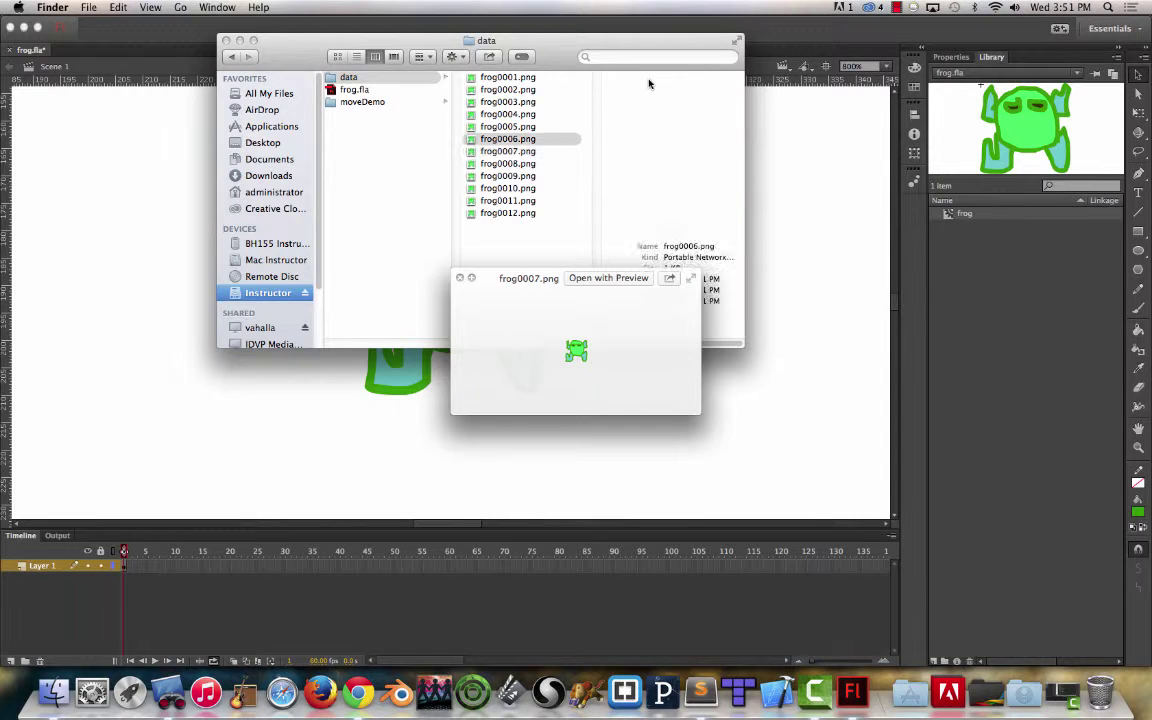
{"action": "key", "text": "Up"}
{"action": "key", "text": "Up"}
{"action": "key", "text": "Up"}
{"action": "key", "text": "Up"}
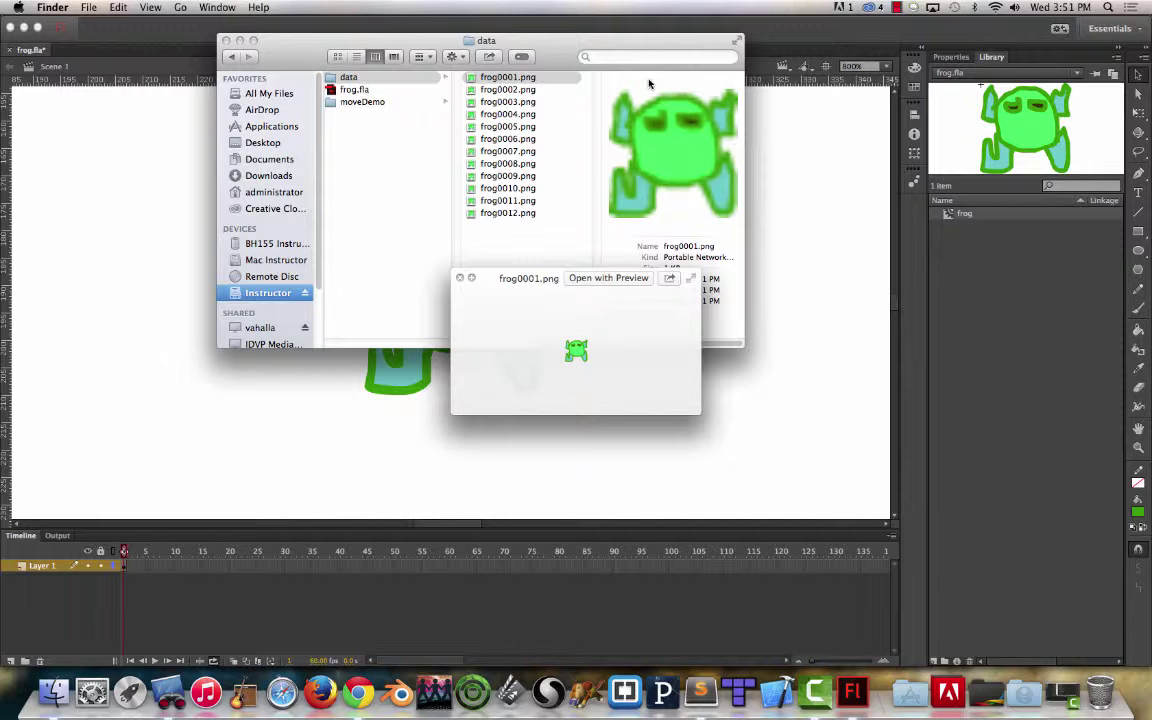
{"action": "left_click", "coordinate": [478, 228]}
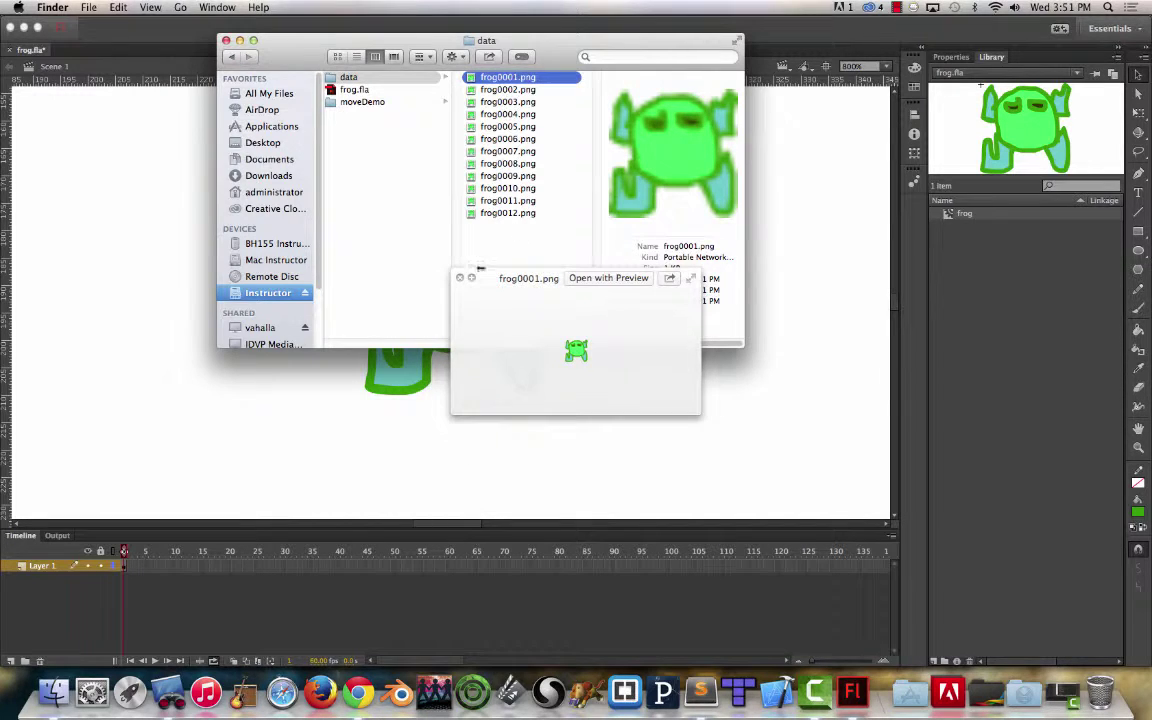
{"action": "key", "text": "space"}
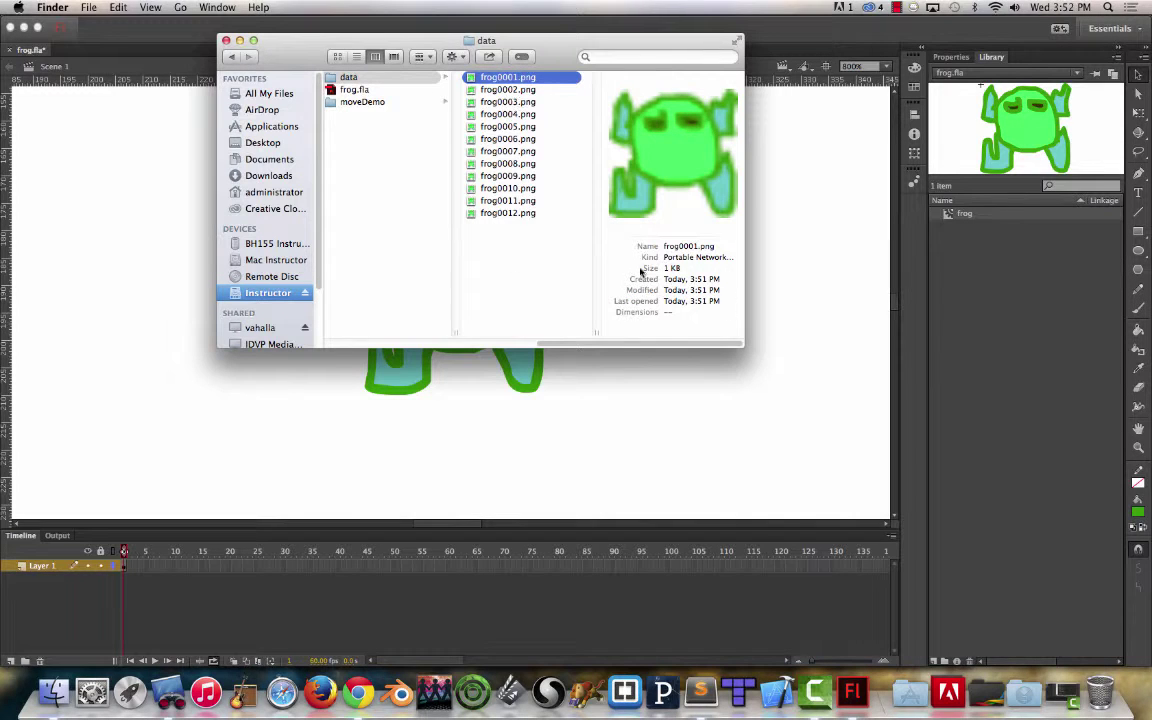
{"action": "left_click", "coordinate": [537, 261]}
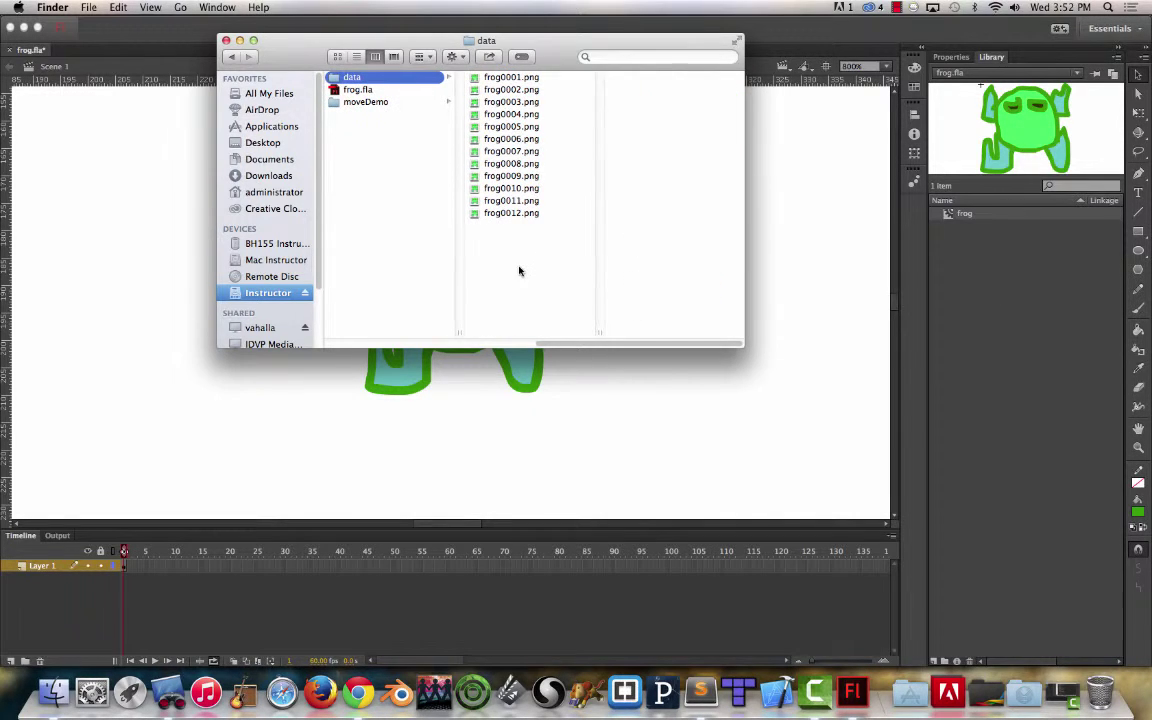
Return to Flash, start generating a sprite sheet from the frog symbol, preview its animation and turn off Trim
{"action": "left_click", "coordinate": [972, 321]}
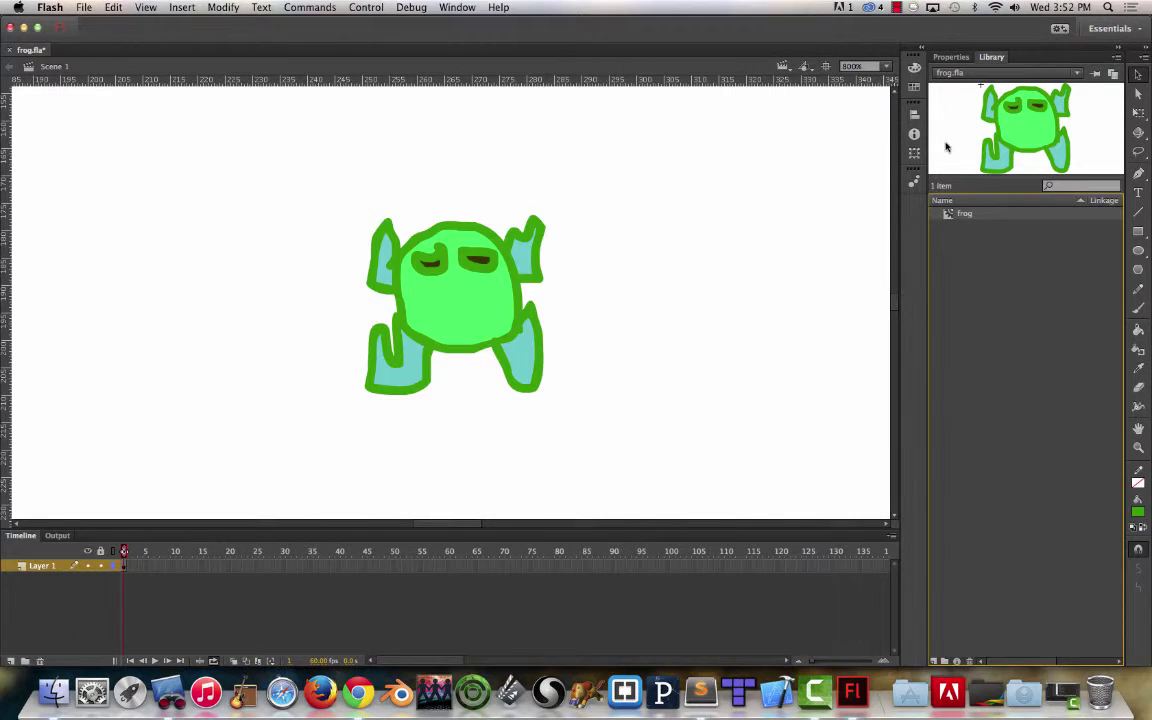
{"action": "right_click", "coordinate": [955, 215]}
{"action": "left_click", "coordinate": [1030, 471]}
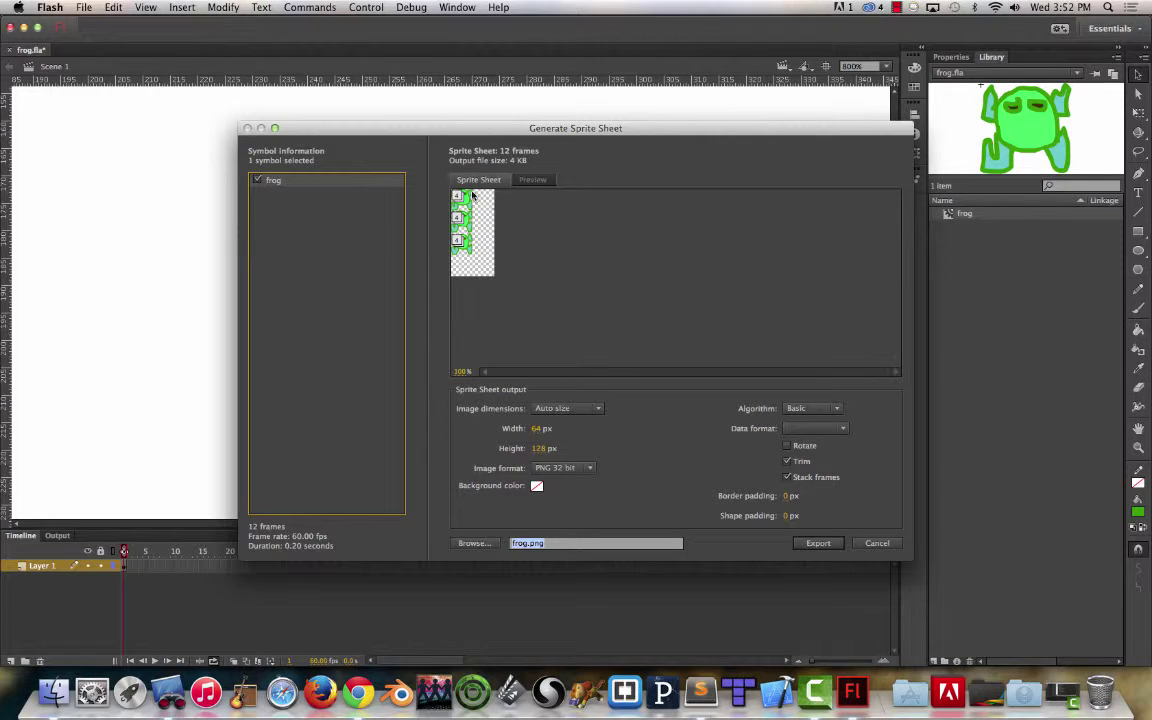
{"action": "left_click", "coordinate": [532, 180]}
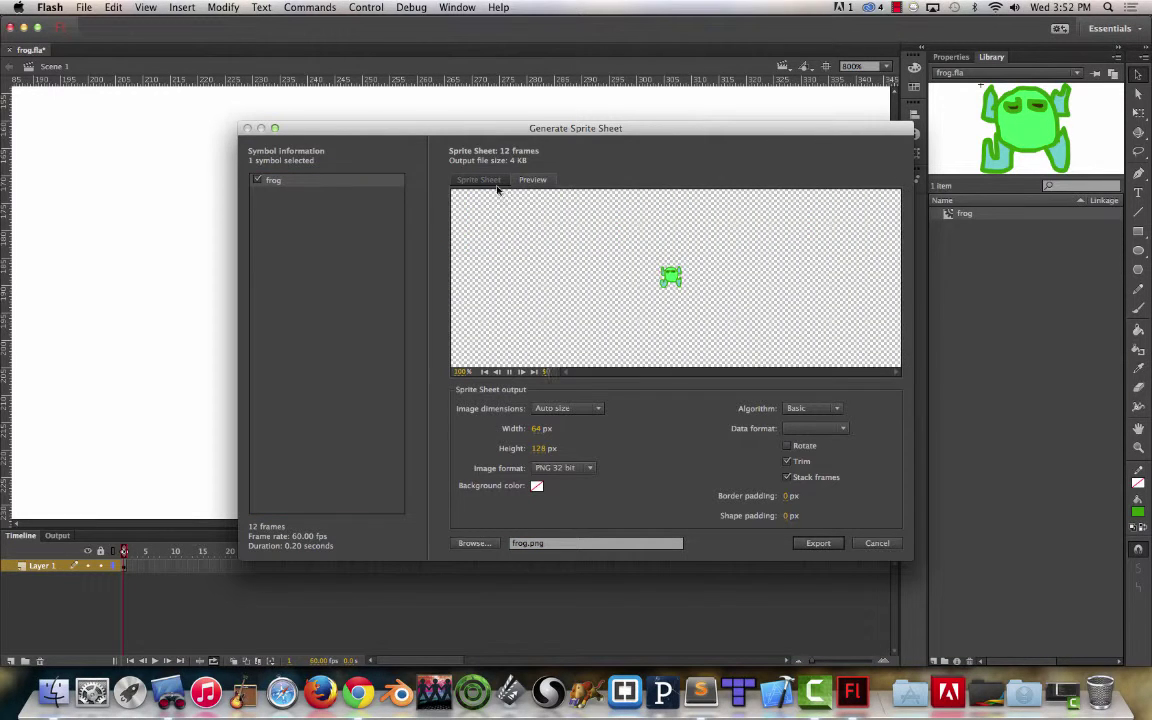
{"action": "left_click", "coordinate": [476, 180]}
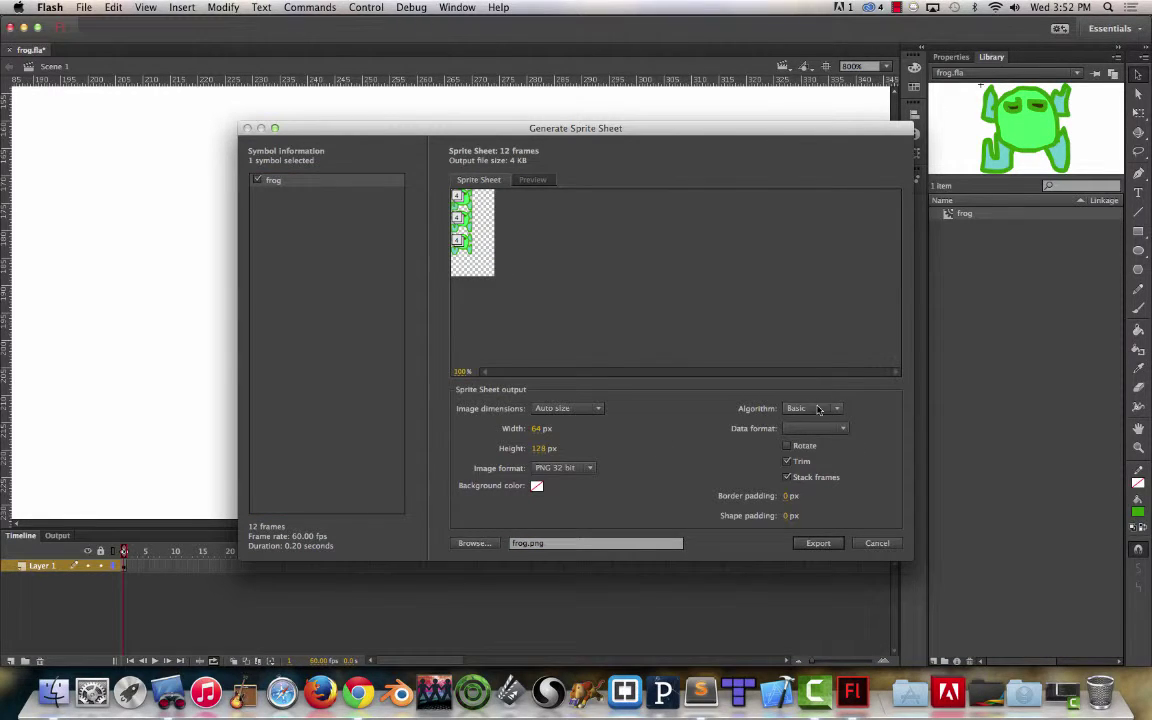
{"action": "left_click", "coordinate": [797, 465]}
Look over the sprite sheet's available image dimensions, image formats and data formats without changing them
{"action": "left_click", "coordinate": [595, 408]}
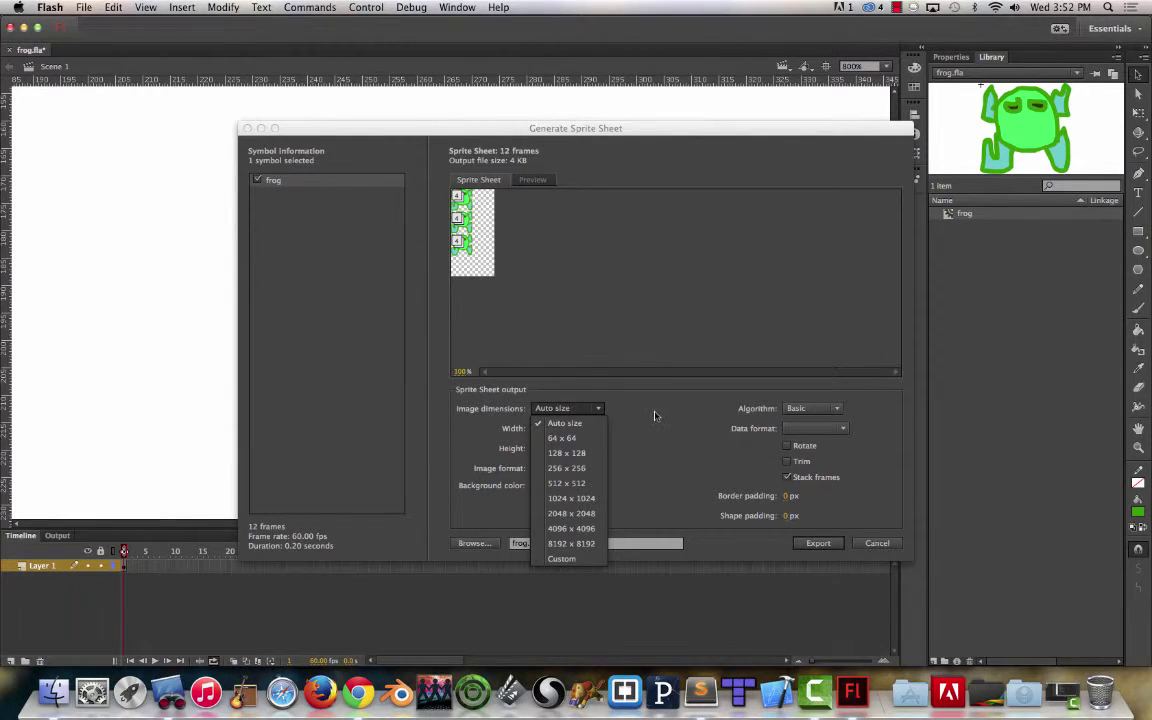
{"action": "left_click", "coordinate": [620, 432]}
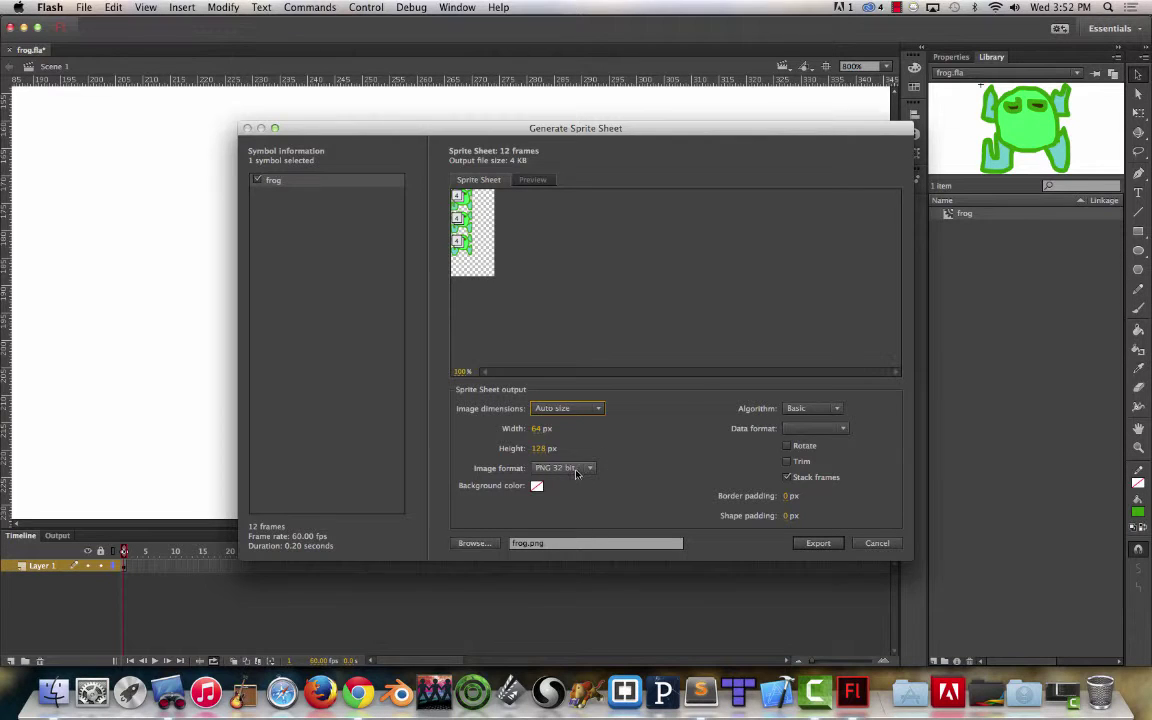
{"action": "left_click", "coordinate": [587, 467]}
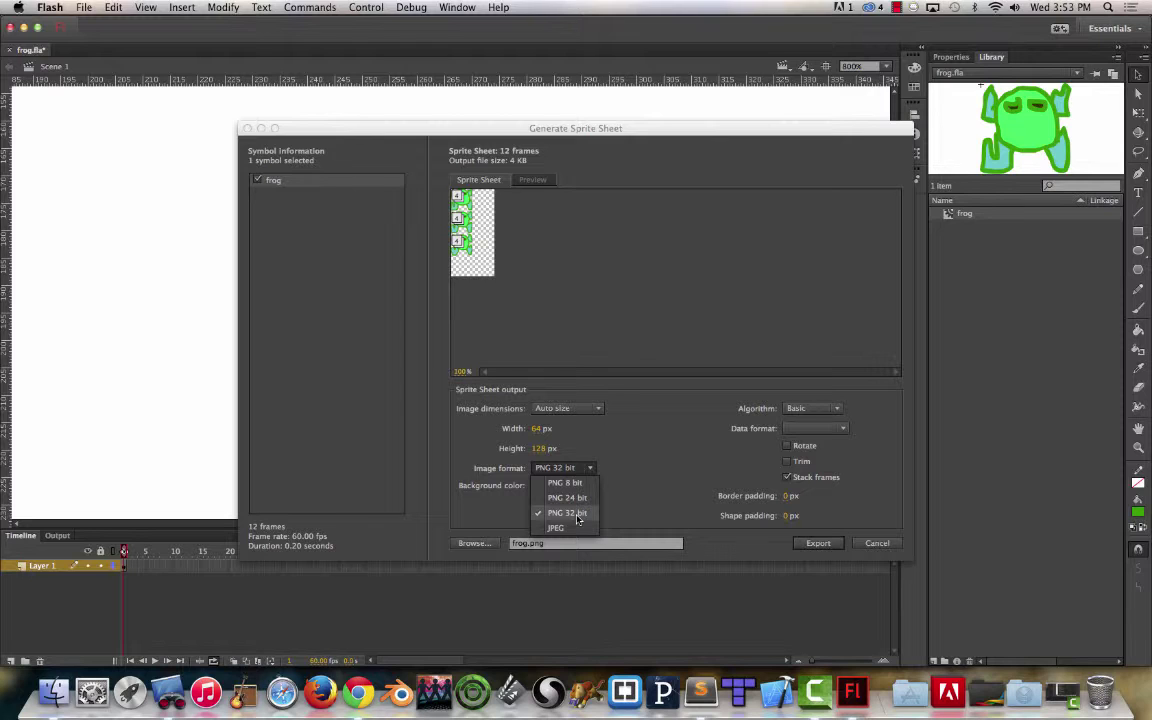
{"action": "left_click", "coordinate": [669, 465]}
{"action": "left_click", "coordinate": [842, 428]}
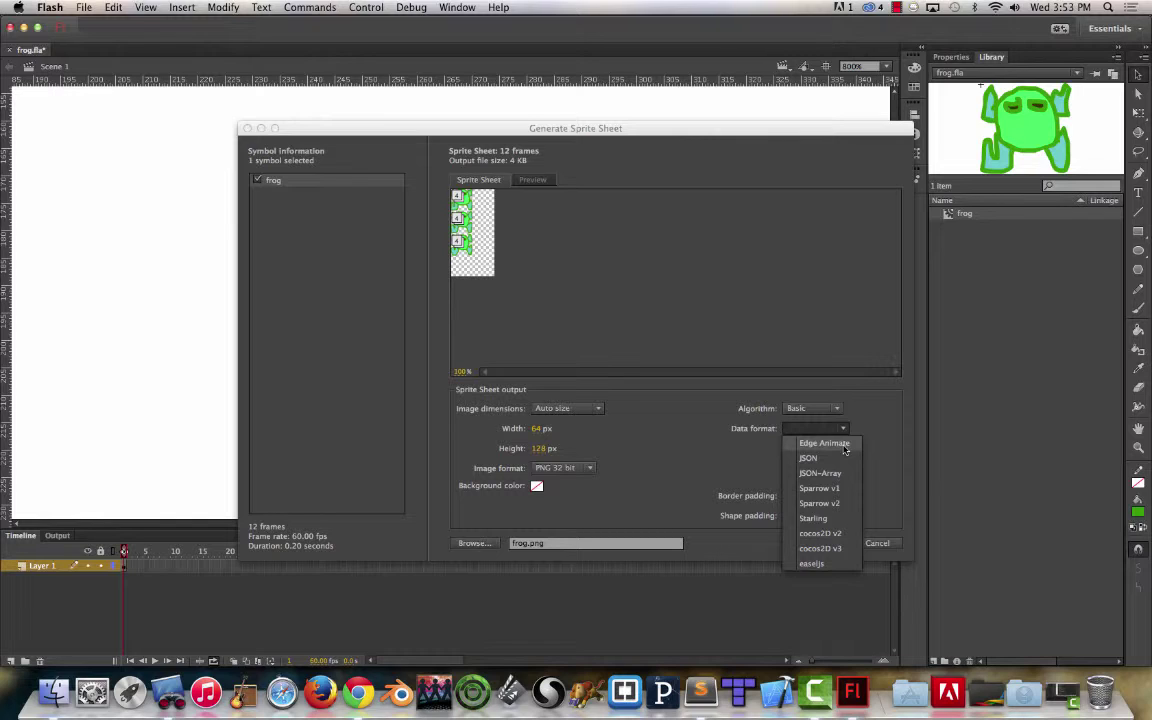
{"action": "left_click", "coordinate": [712, 463]}
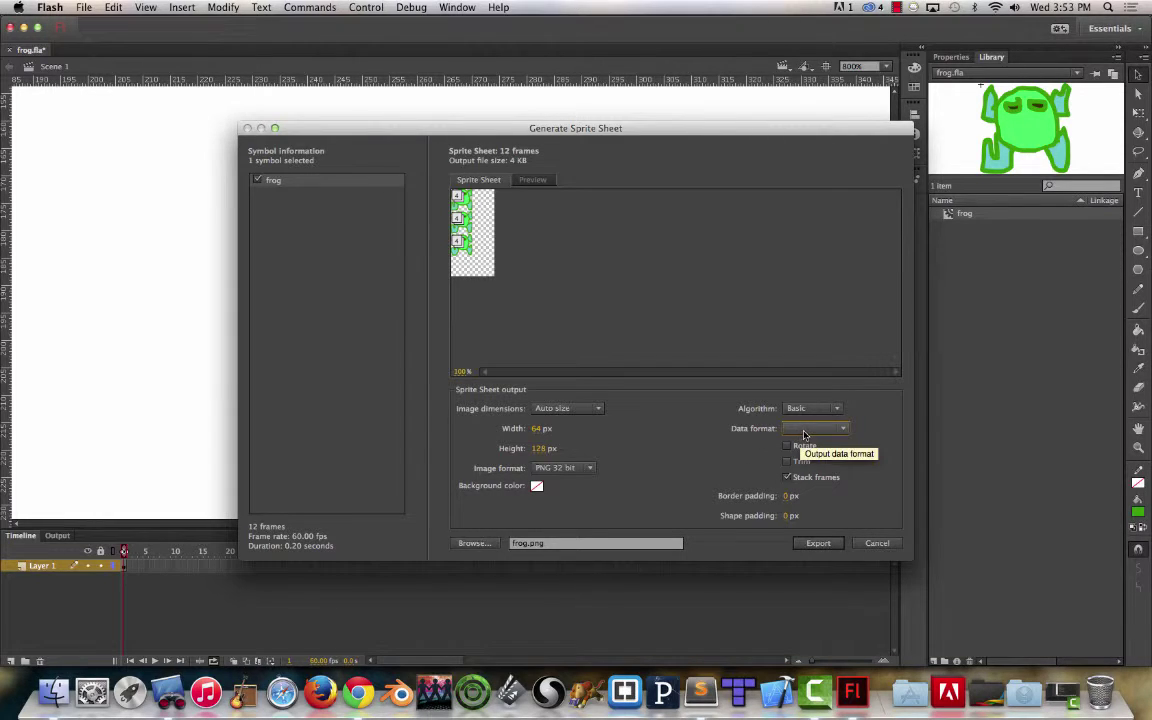
Set the data folder as the sprite sheet's destination, keep the name frog.png and export the sheet
{"action": "left_click", "coordinate": [470, 543]}
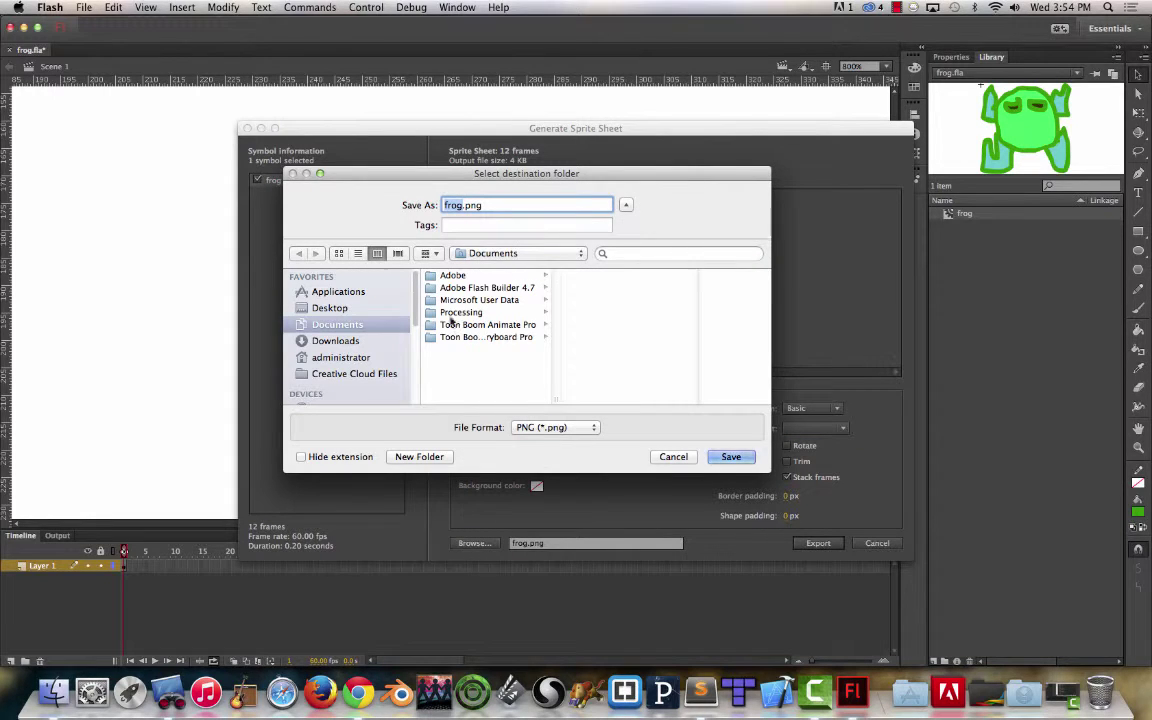
{"action": "left_click", "coordinate": [520, 253]}
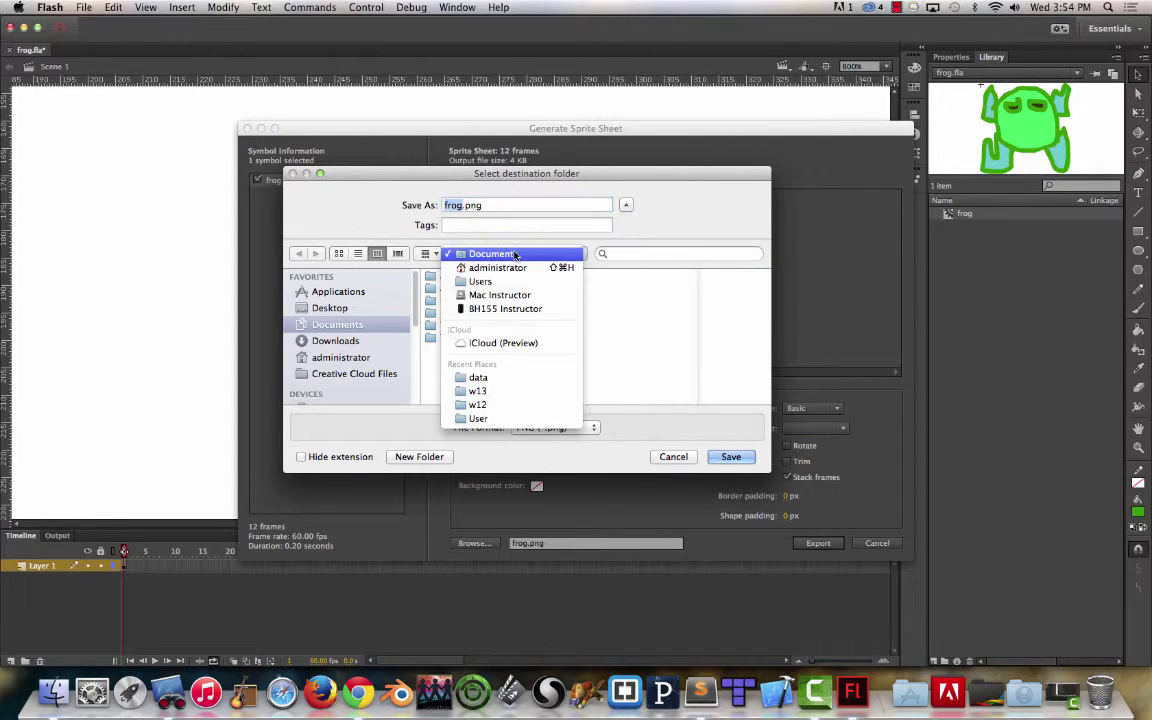
{"action": "left_click", "coordinate": [492, 379]}
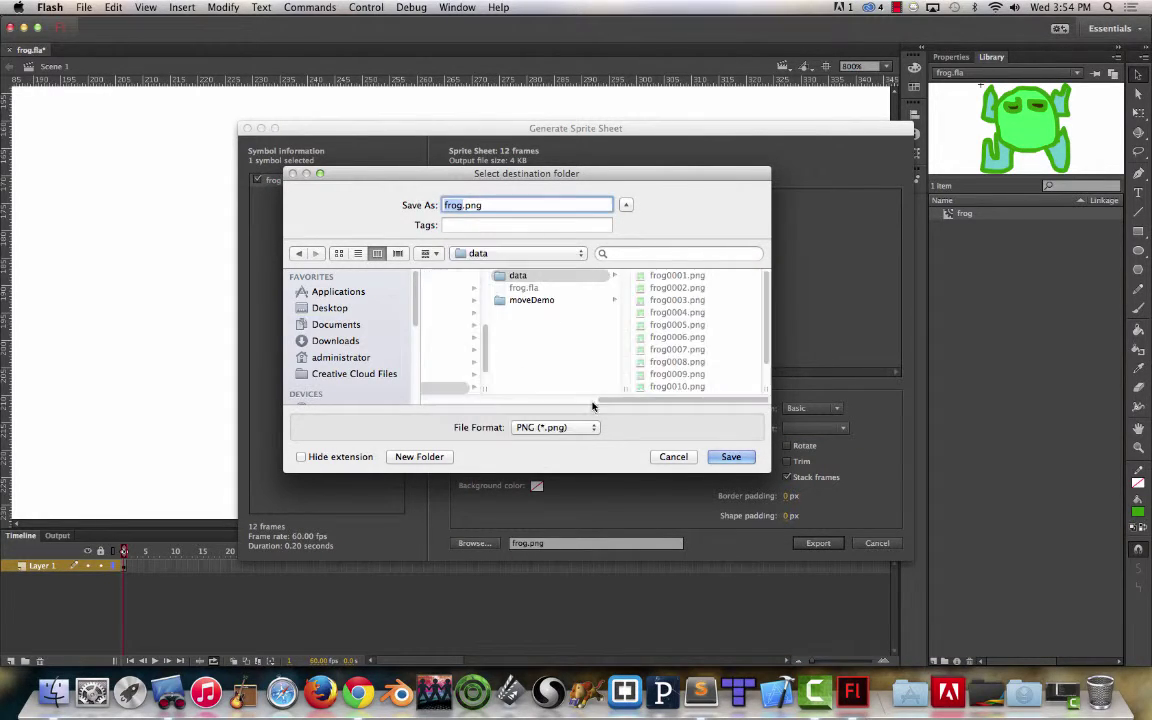
{"action": "left_click", "coordinate": [729, 457]}
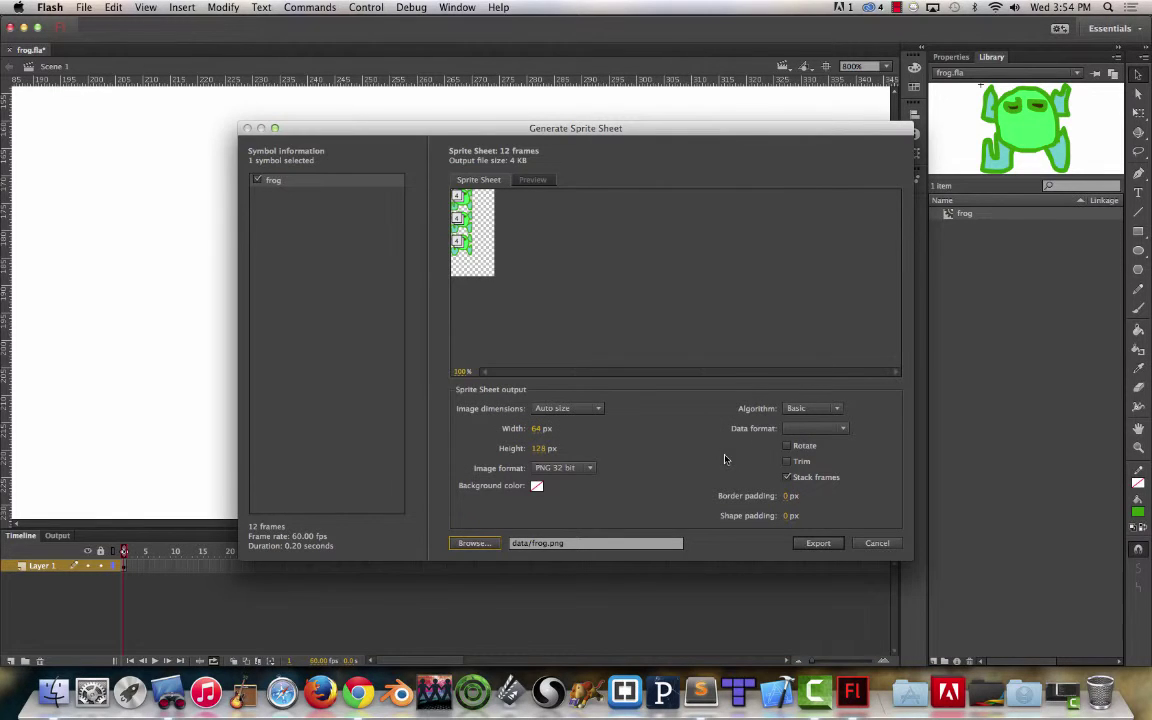
{"action": "left_click", "coordinate": [827, 545]}
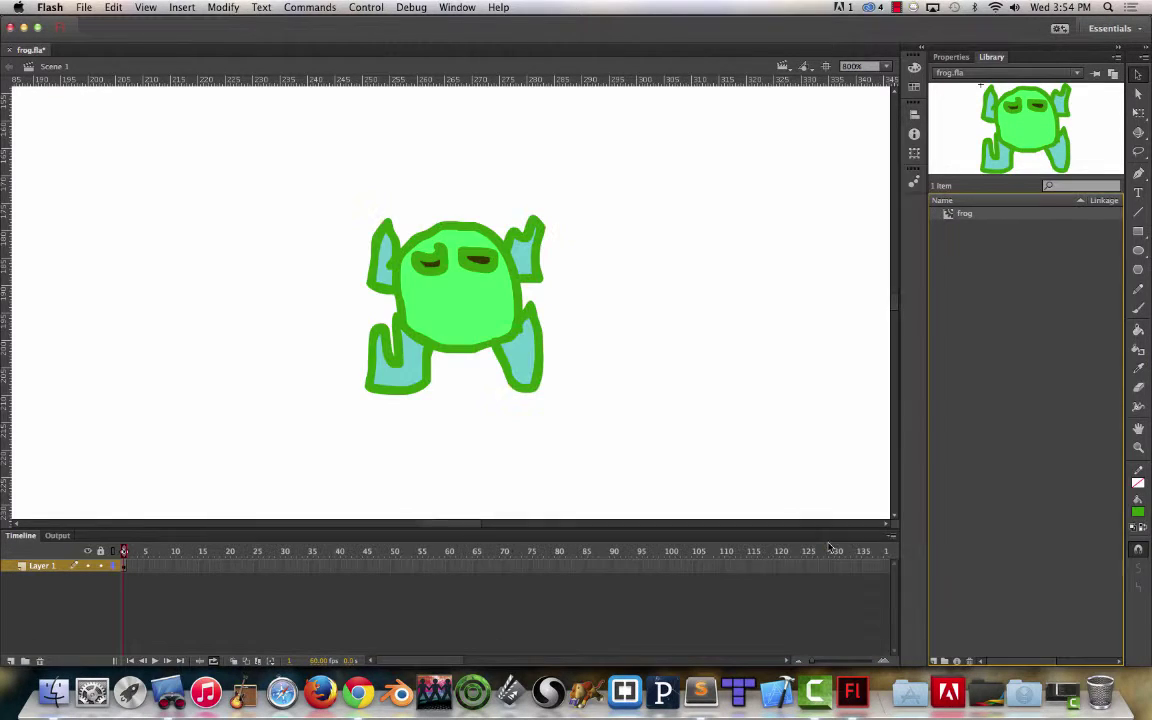
Switch to Finder and preview the exported sprite sheet frog.png in the data folder
{"action": "left_click", "coordinate": [56, 690]}
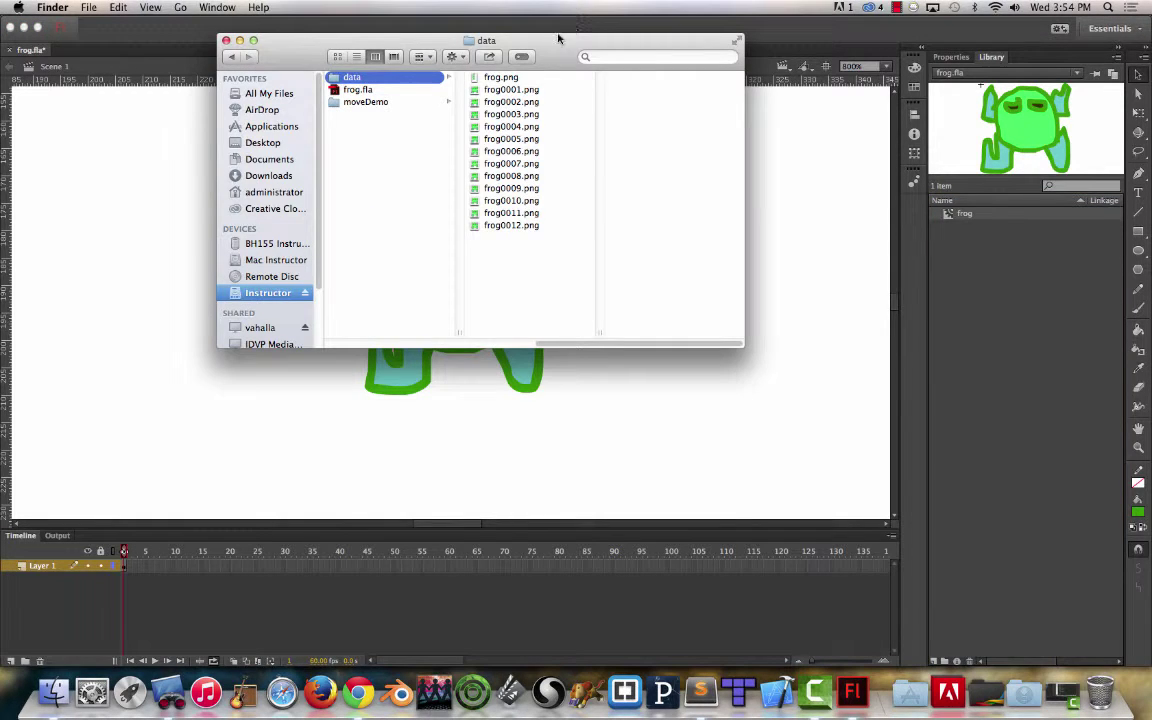
{"action": "left_click", "coordinate": [510, 78]}
{"action": "key", "text": "space"}
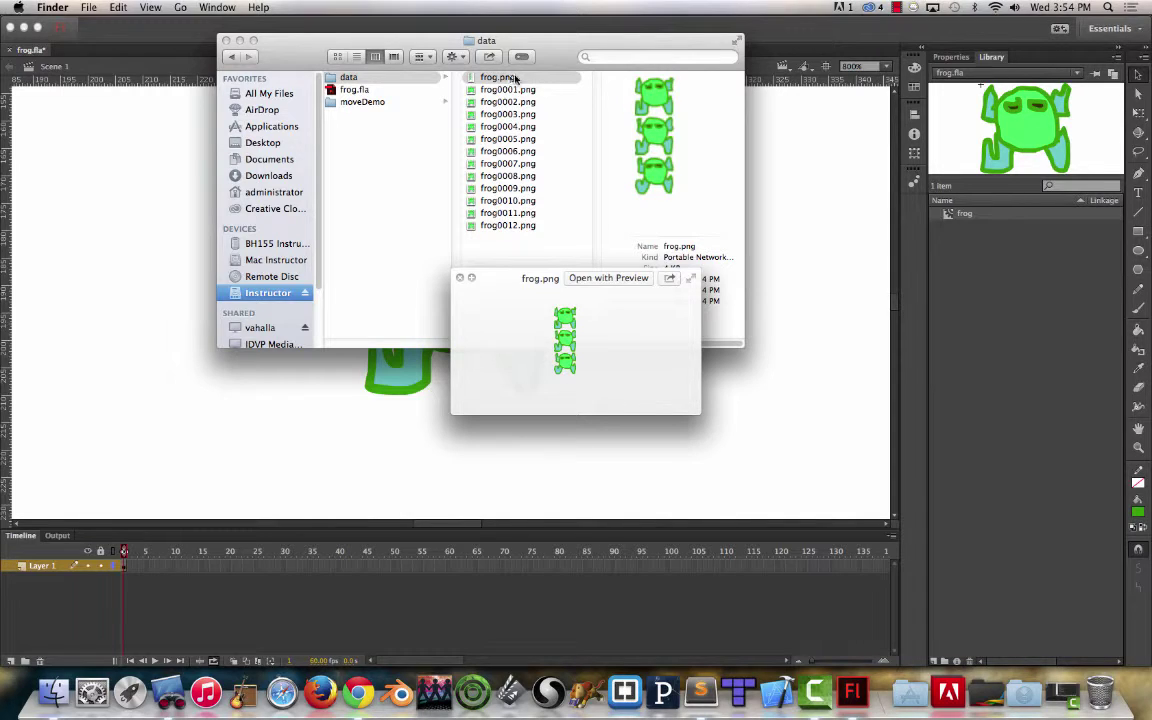
Generate the frog sprite sheet again in Flash with Stack frames turned off, overwriting data/frog.png
{"action": "left_click", "coordinate": [769, 347]}
{"action": "right_click", "coordinate": [958, 218]}
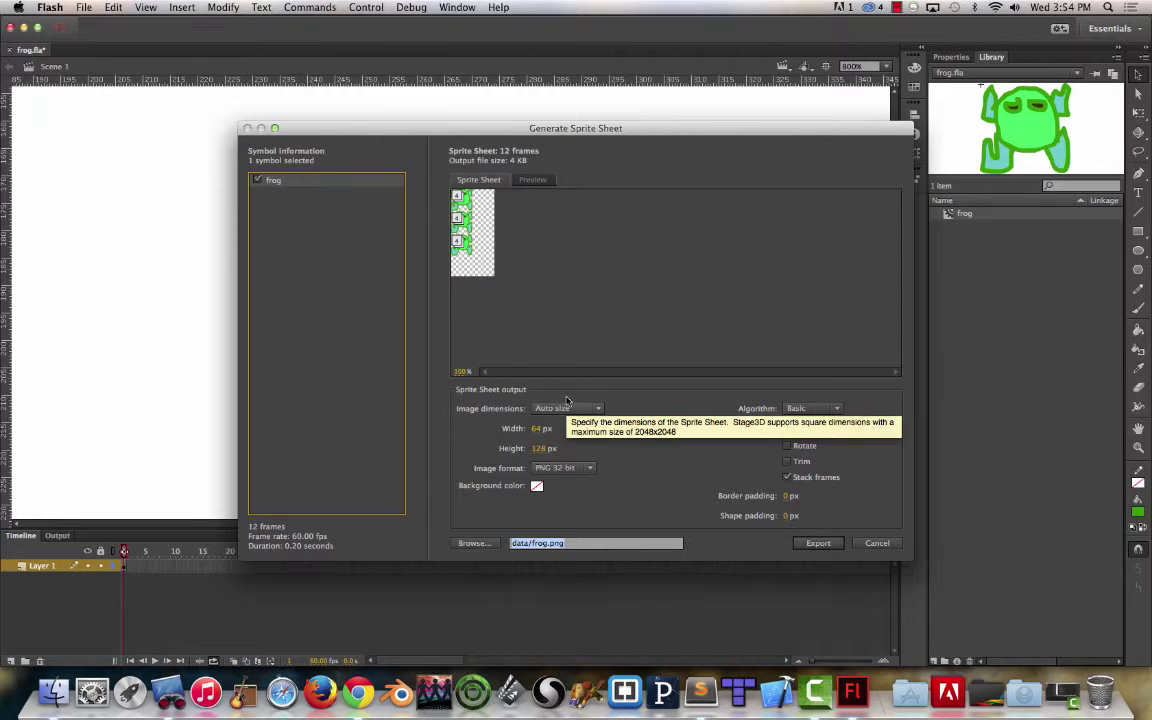
{"action": "left_click", "coordinate": [828, 408]}
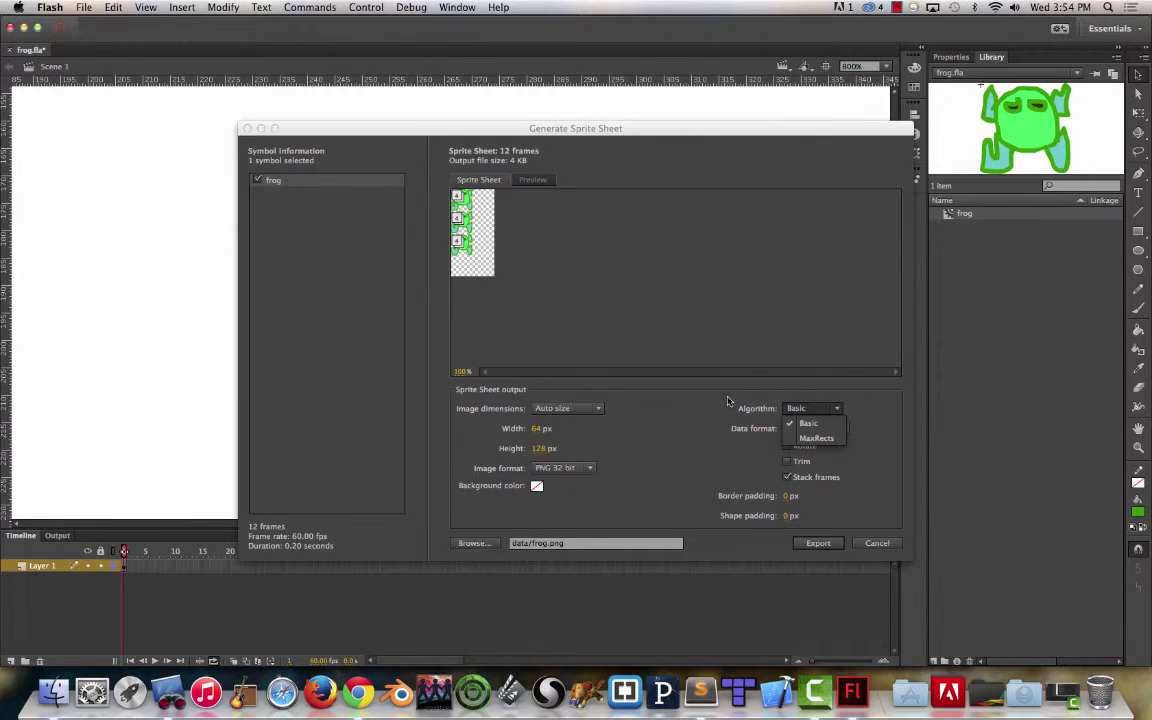
{"action": "left_click", "coordinate": [728, 401]}
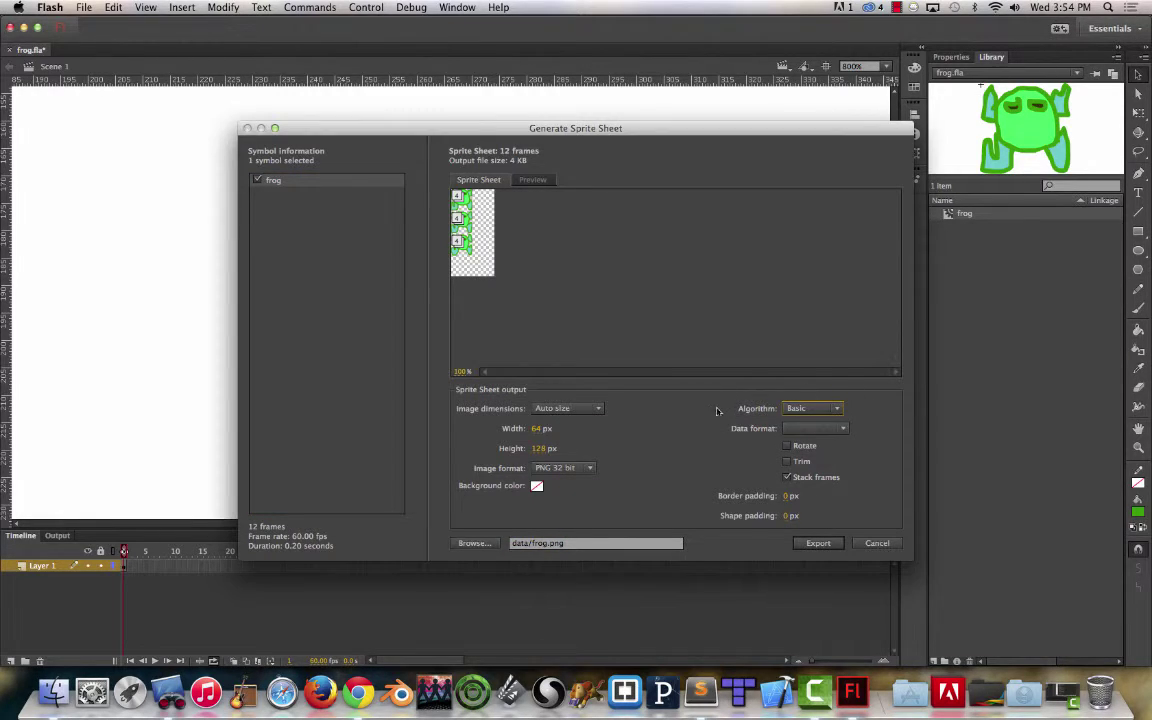
{"action": "left_click", "coordinate": [787, 477]}
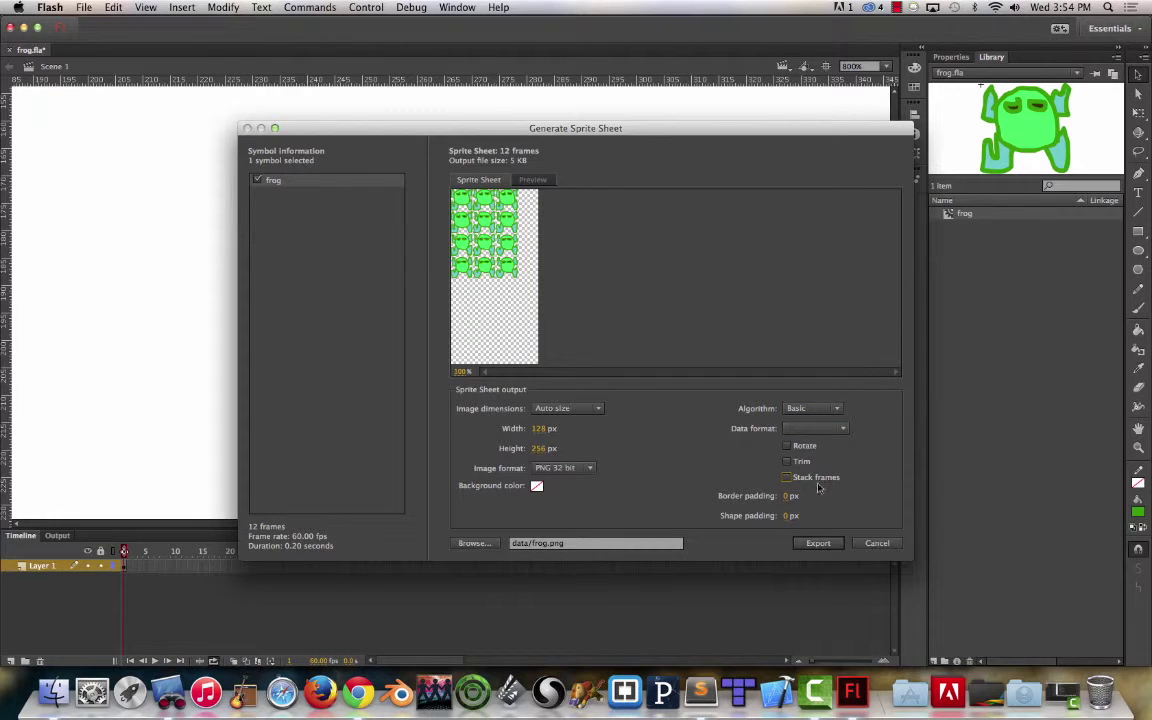
{"action": "left_click", "coordinate": [815, 543]}
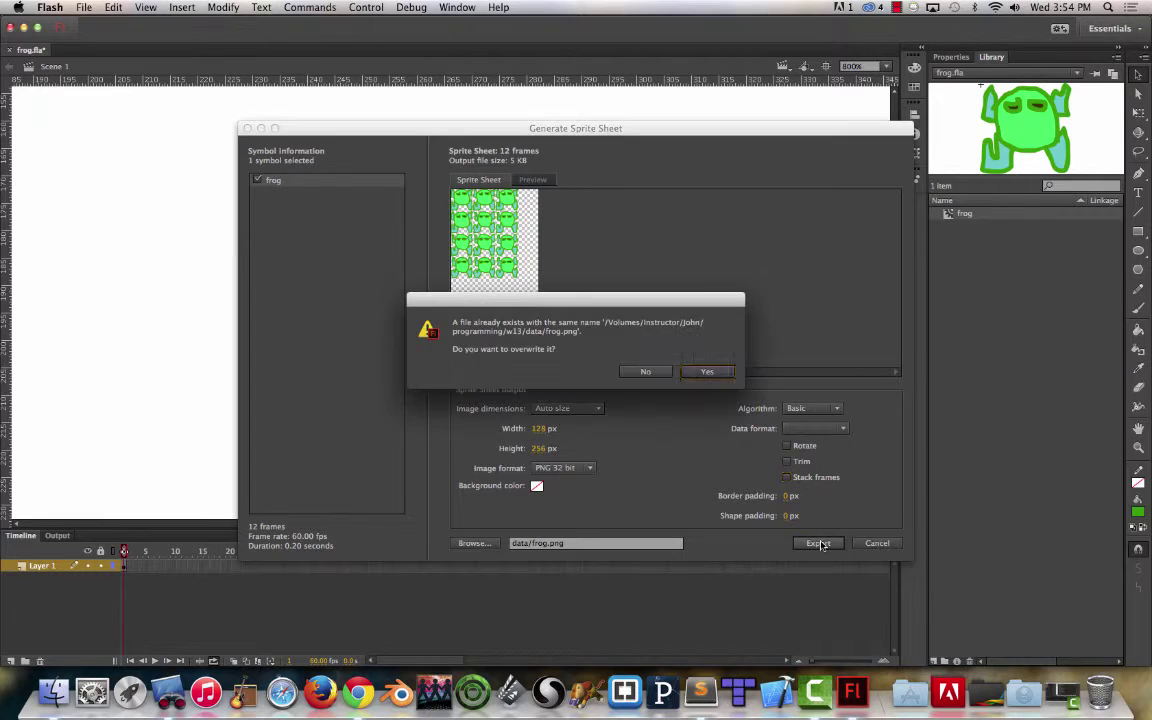
{"action": "left_click", "coordinate": [706, 374]}
Switch to Finder and preview the new frog.png sprite sheet and the single frame frog0001.png
{"action": "left_click", "coordinate": [55, 693]}
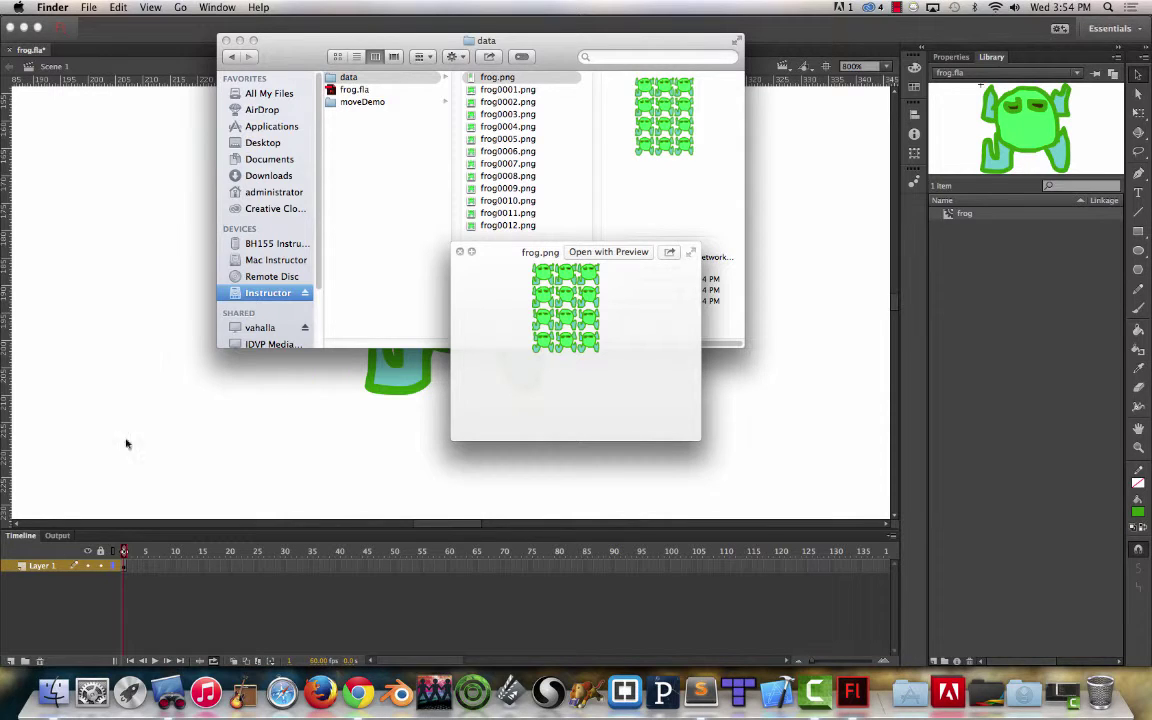
{"action": "left_click", "coordinate": [515, 90]}
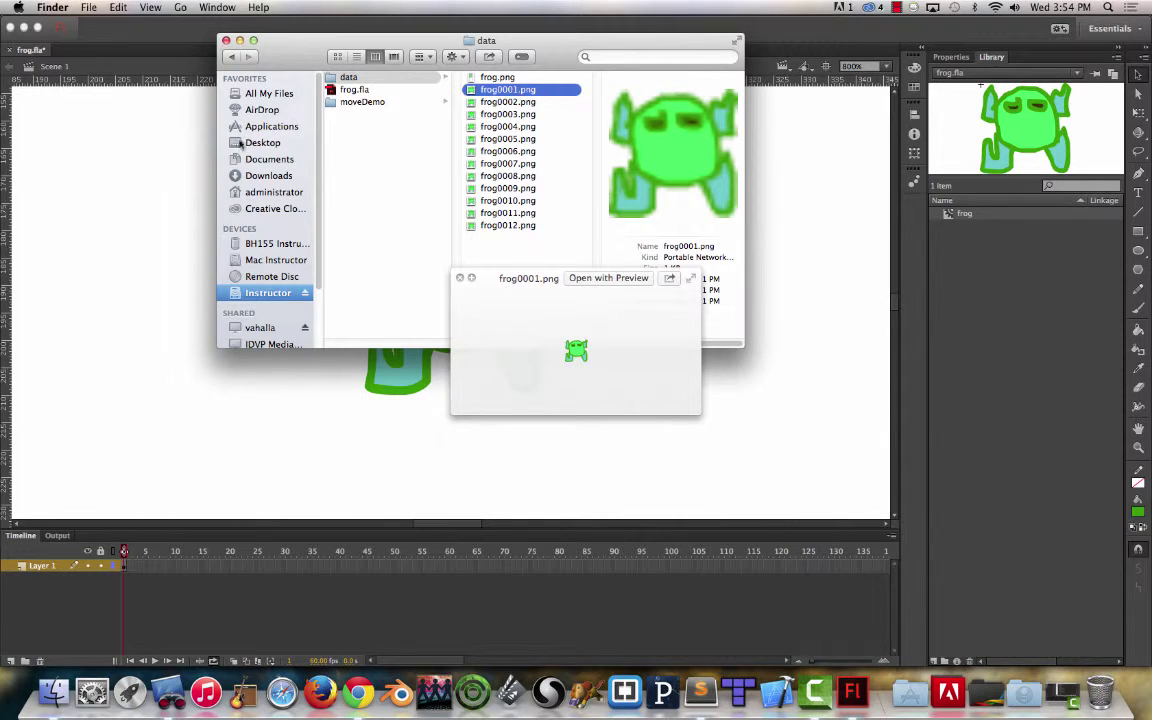